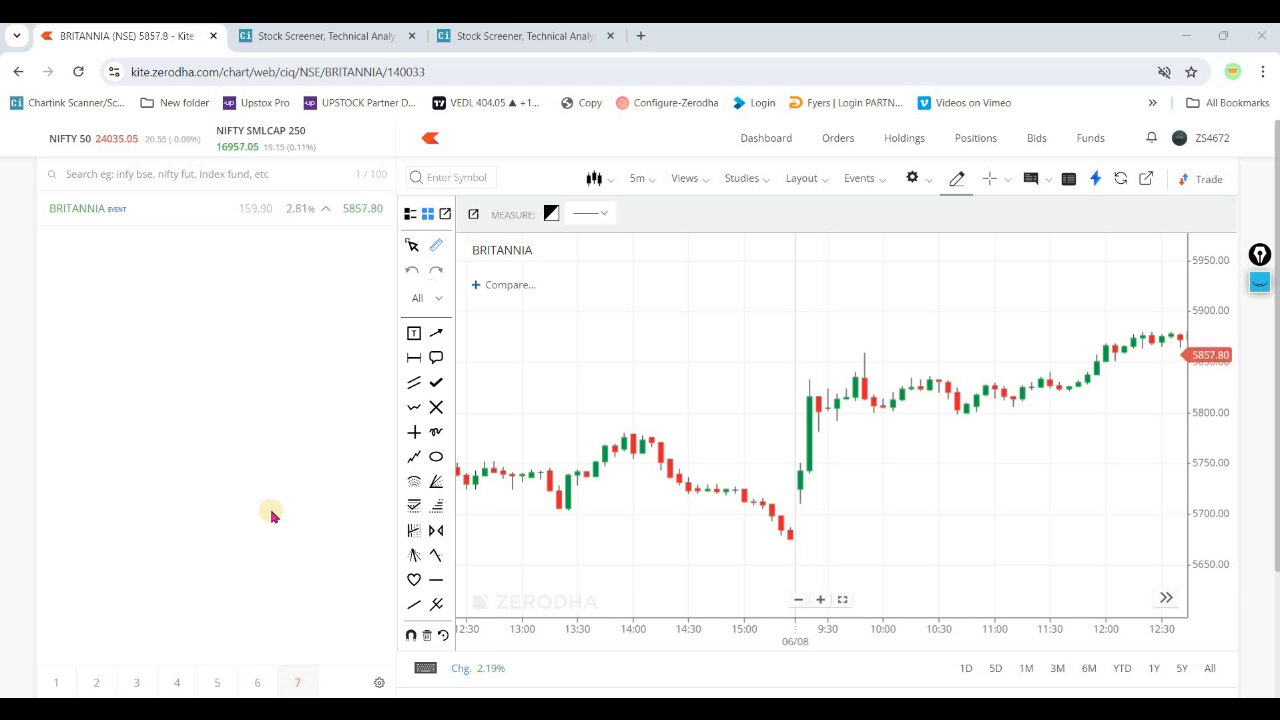
- Add the Donchian Channel study to the 5-minute BRITANNIA chart and look over its bands across the 05/08 and 06/08 sessions
left_click(750, 186)
type("do")
left_click(814, 241)
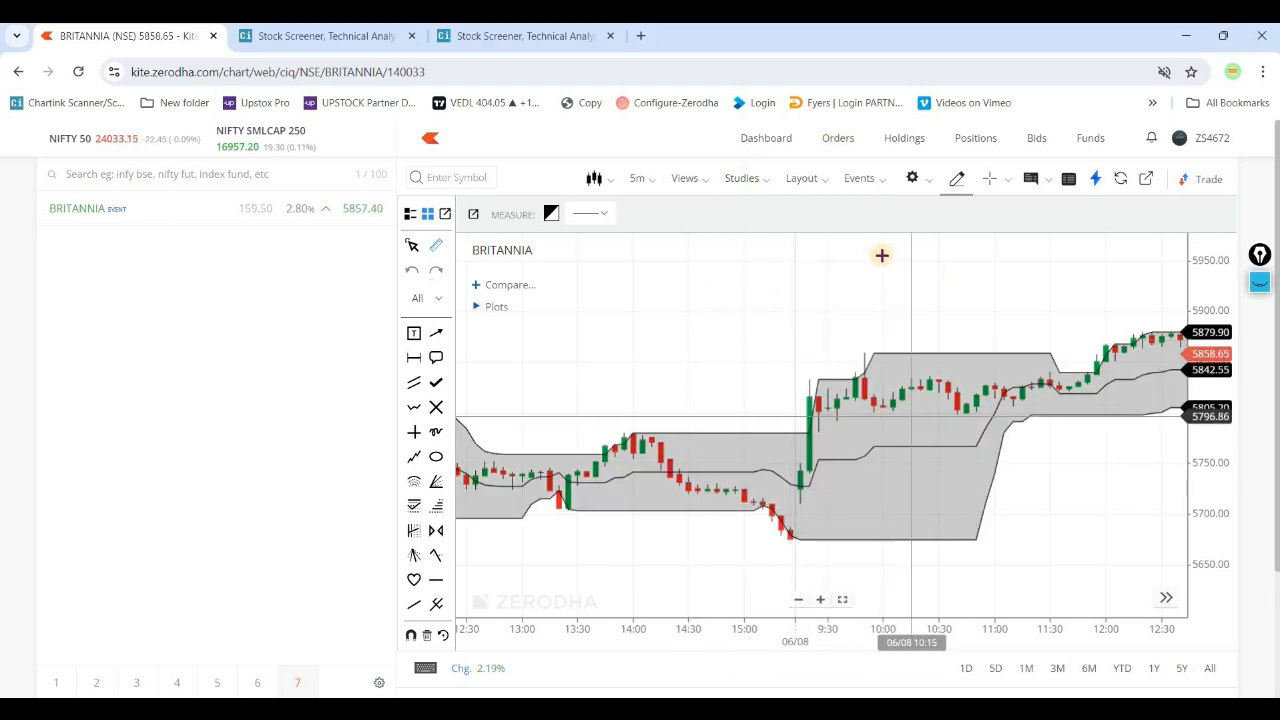
mouse_move(946, 309)
left_mouse_down()
mouse_move(831, 323)
mouse_move(946, 328)
left_mouse_up()
left_click_drag(495, 404, 626, 411)
left_click_drag(791, 320, 710, 364)
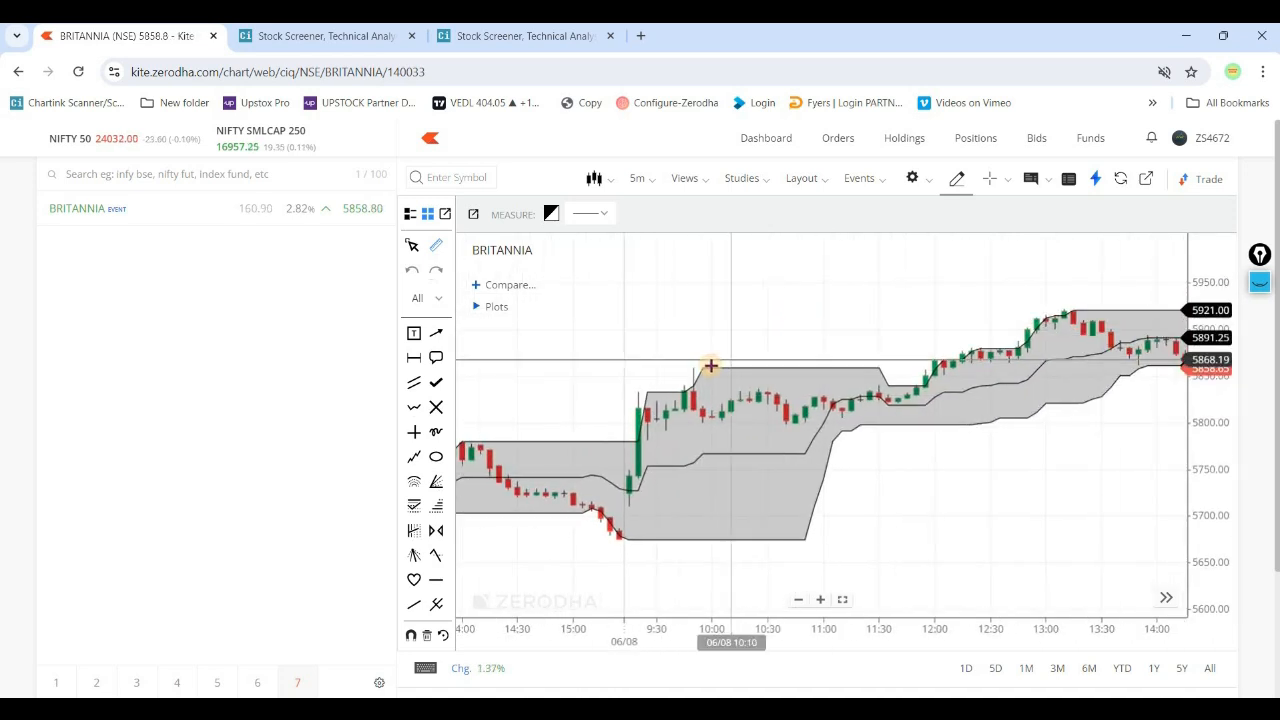
left_click_drag(898, 336, 731, 361)
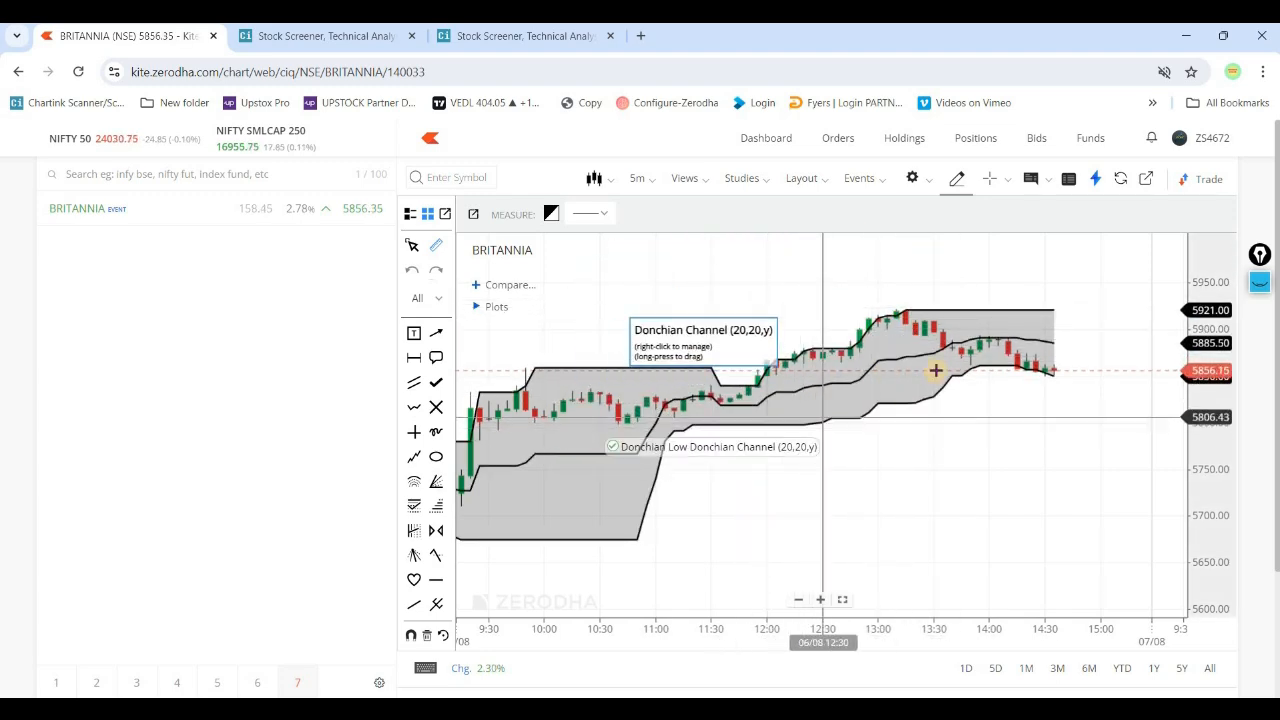
left_click_drag(743, 494, 934, 374)
left_click_drag(603, 366, 816, 400)
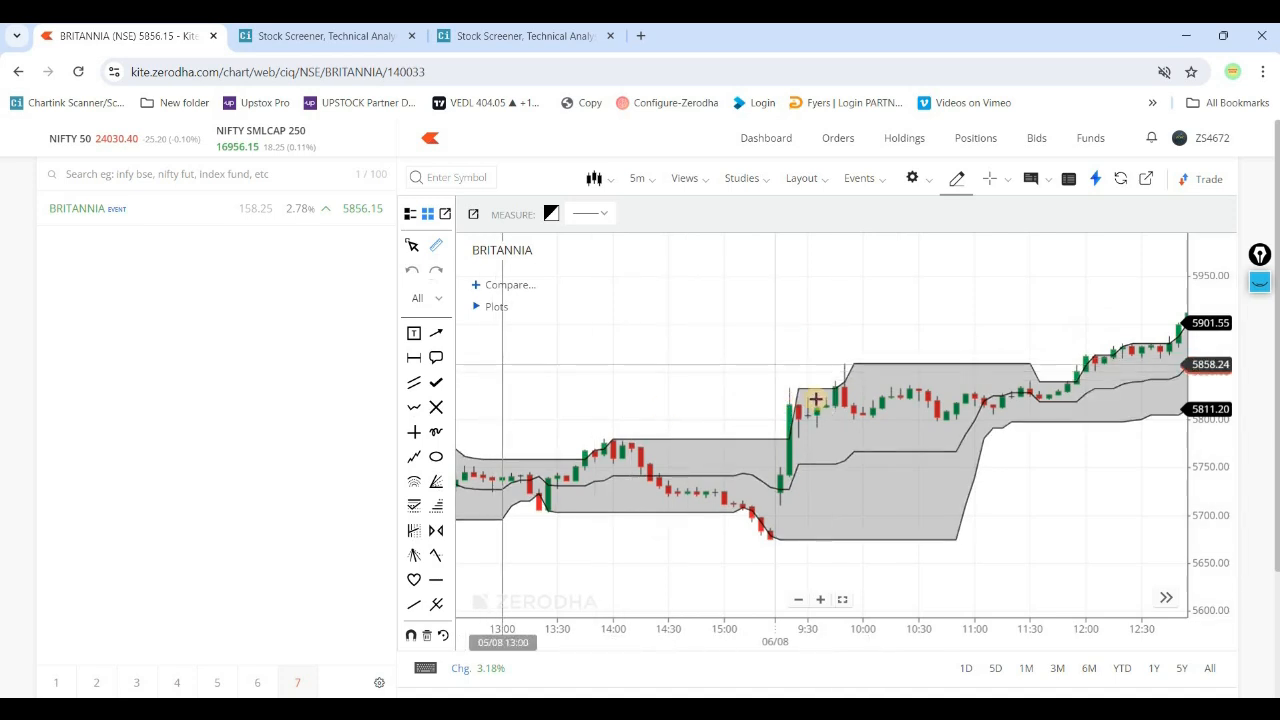
- Replace the Donchian Channel on the BRITANNIA chart with the Bollinger Bands study and look over its bands for comparison
left_click(845, 397)
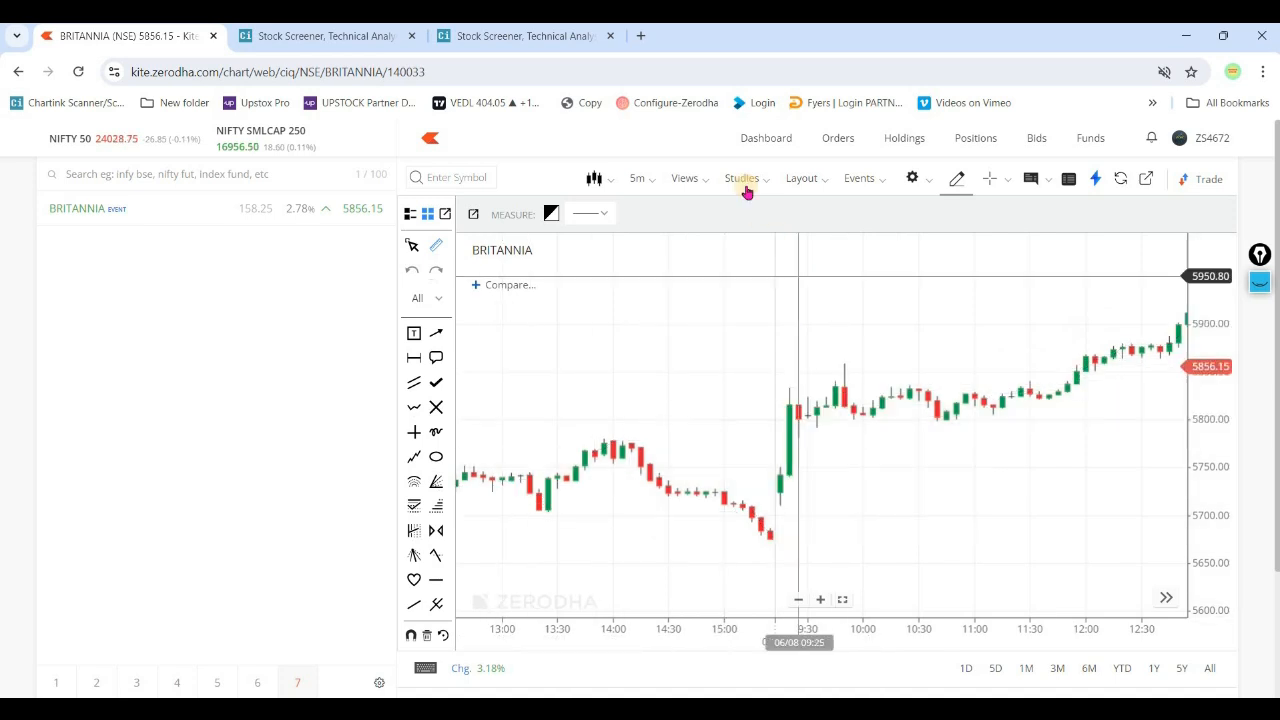
left_click(745, 182)
double_click(822, 208)
type("boll")
left_click(800, 262)
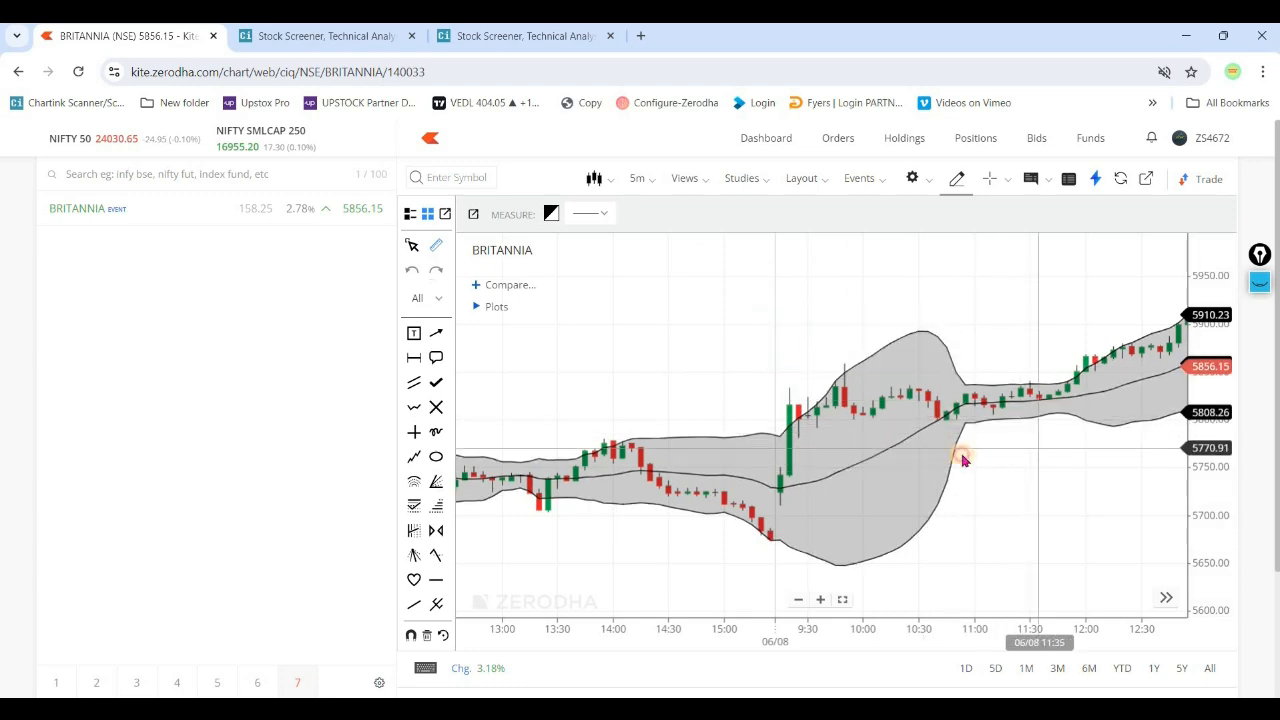
left_click_drag(991, 451, 882, 458)
left_click_drag(1009, 320, 998, 357)
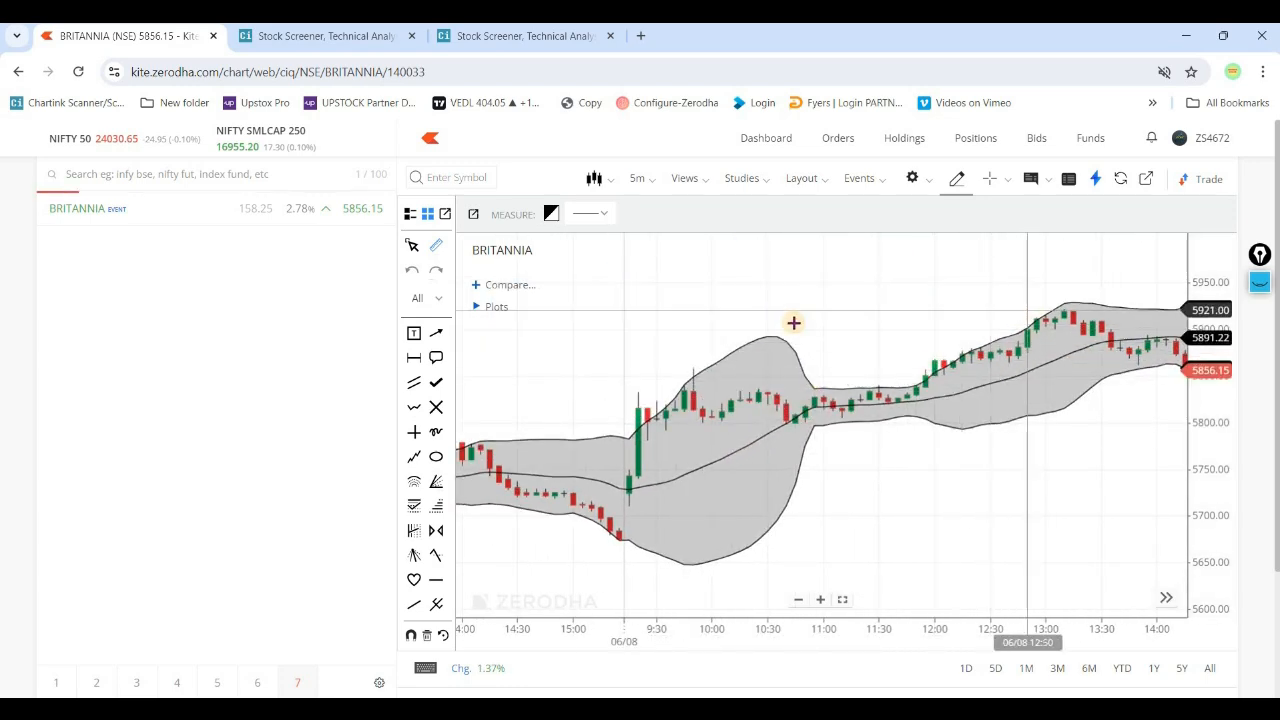
- Replace the Bollinger Bands on the BRITANNIA chart with the Donchian Channel study
right_click(791, 361)
left_click(740, 182)
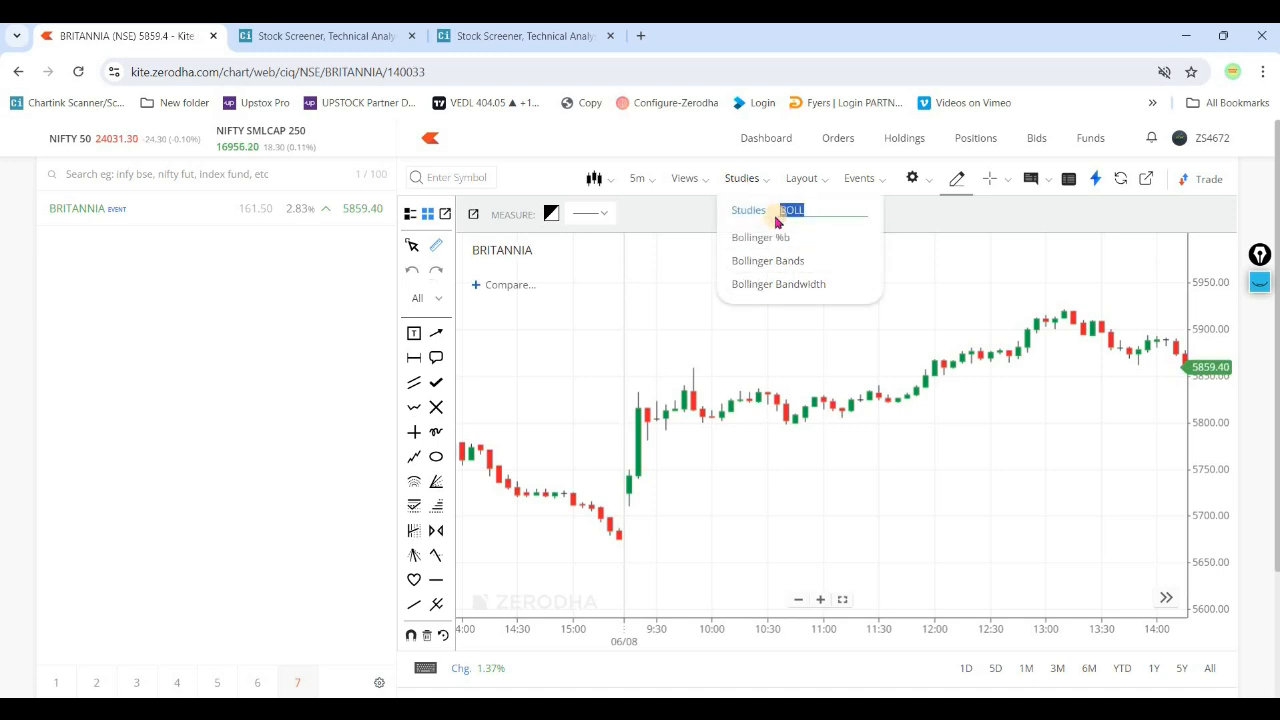
type("DONC")
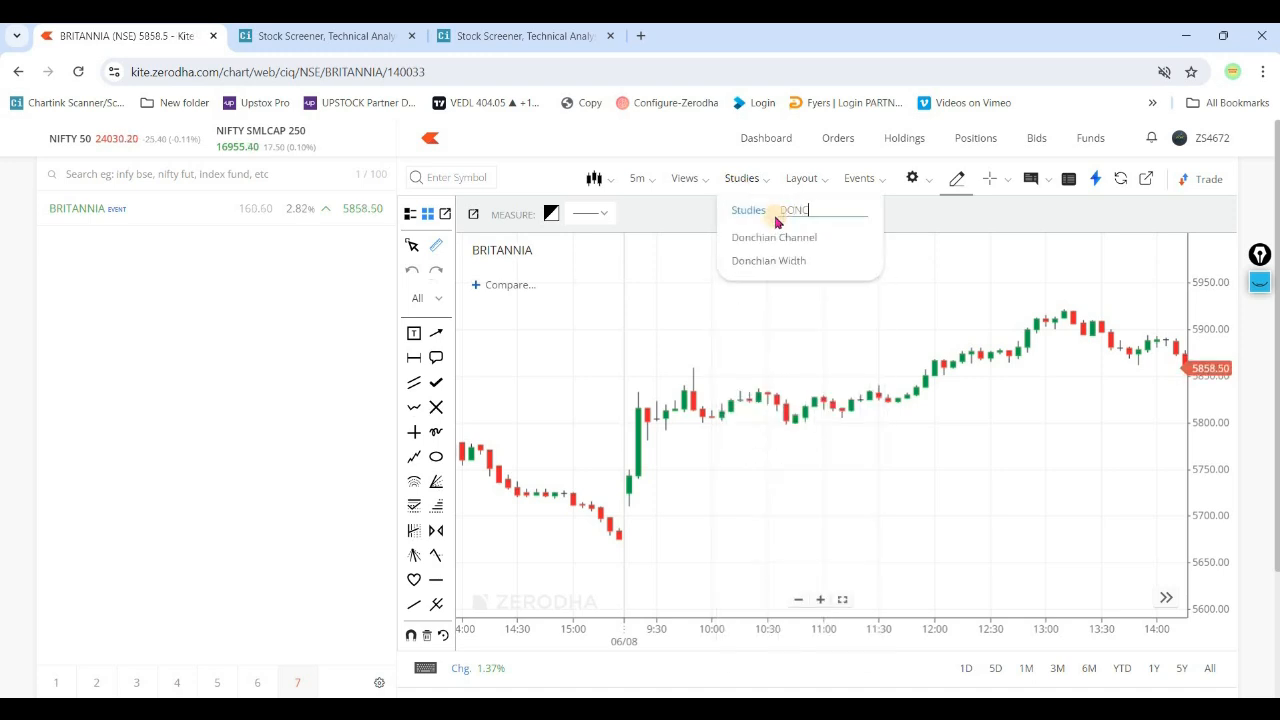
left_click(797, 243)
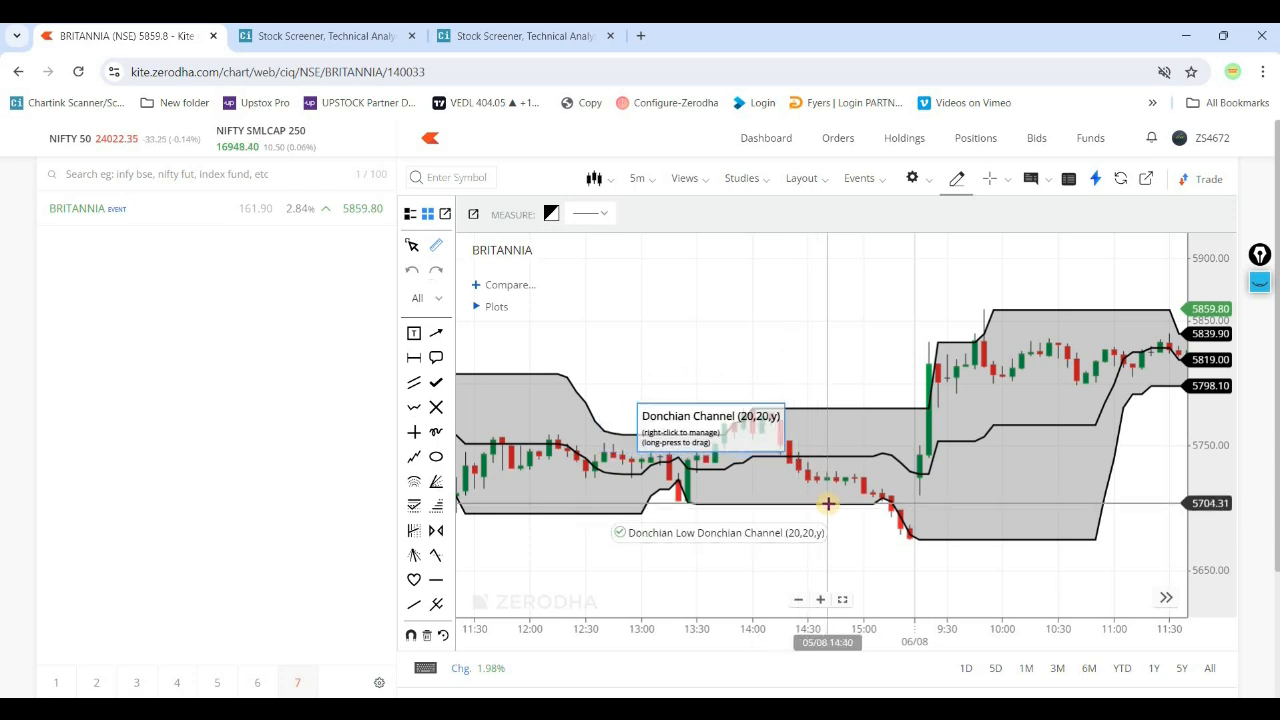
- Review the Donchian Channel study's high and low period settings and close them without changes
right_click(872, 412)
left_click(868, 401)
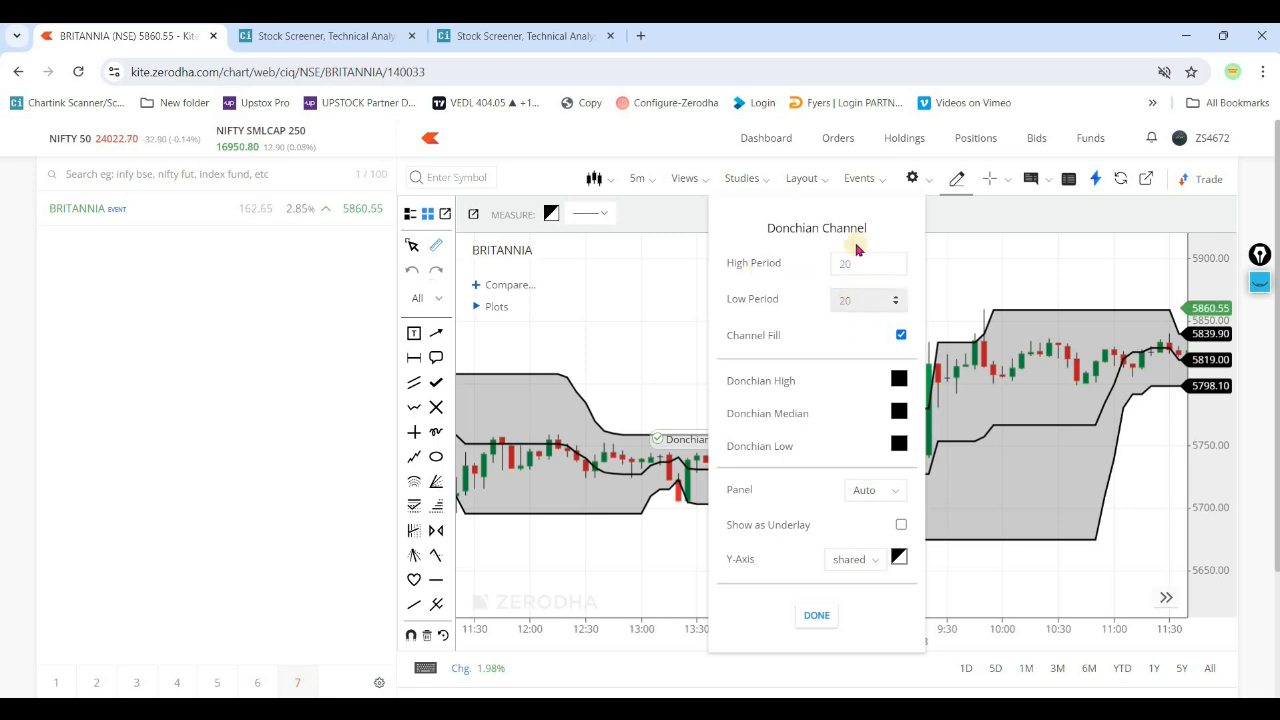
left_click(816, 615)
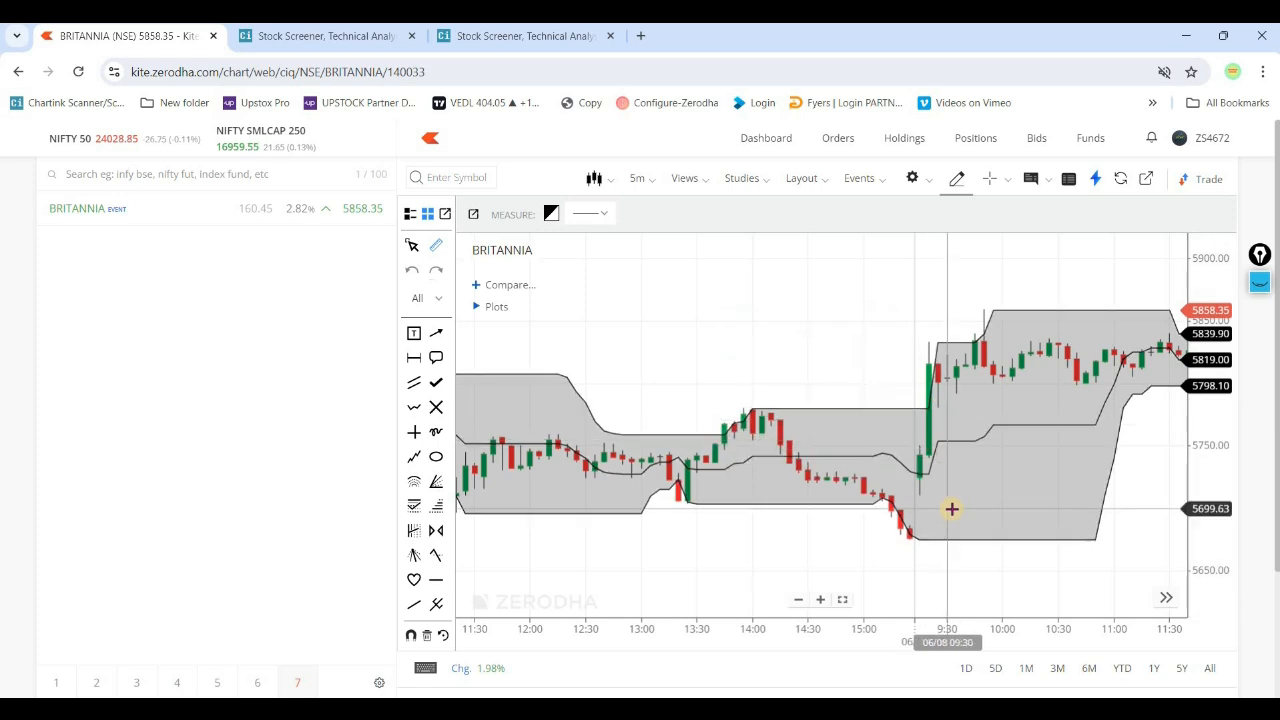
double_click(870, 409)
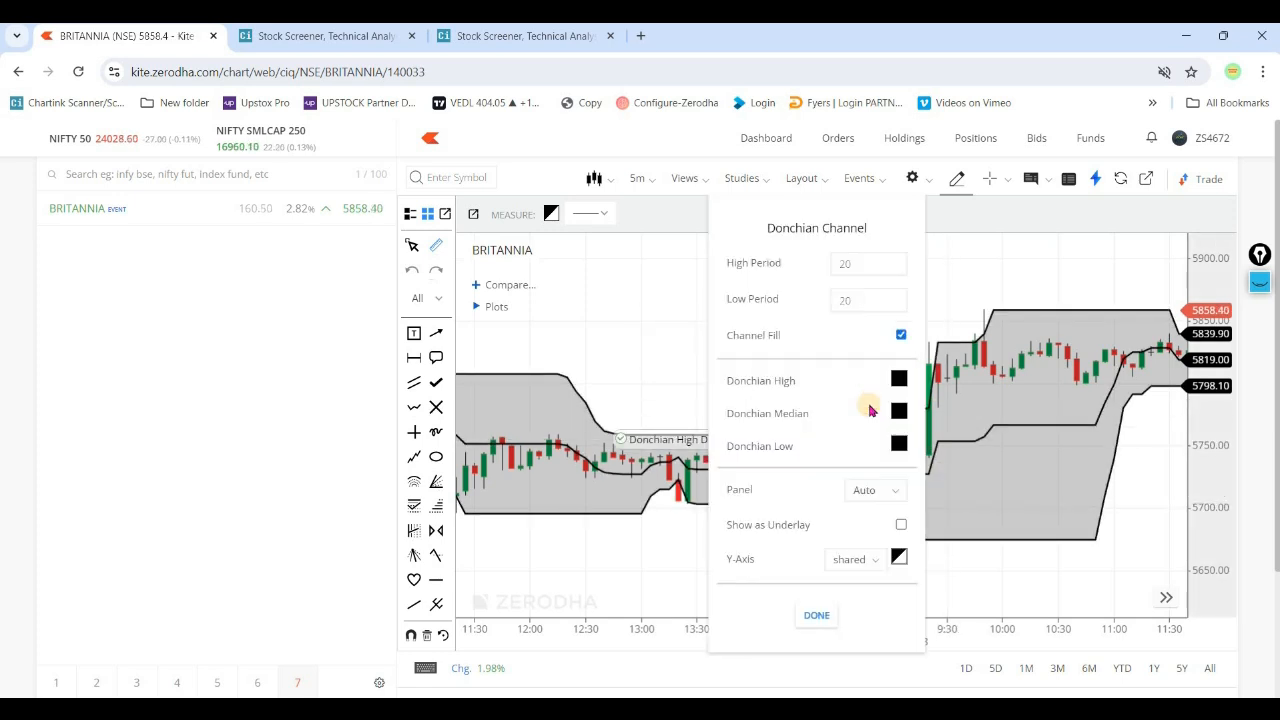
left_click(818, 613)
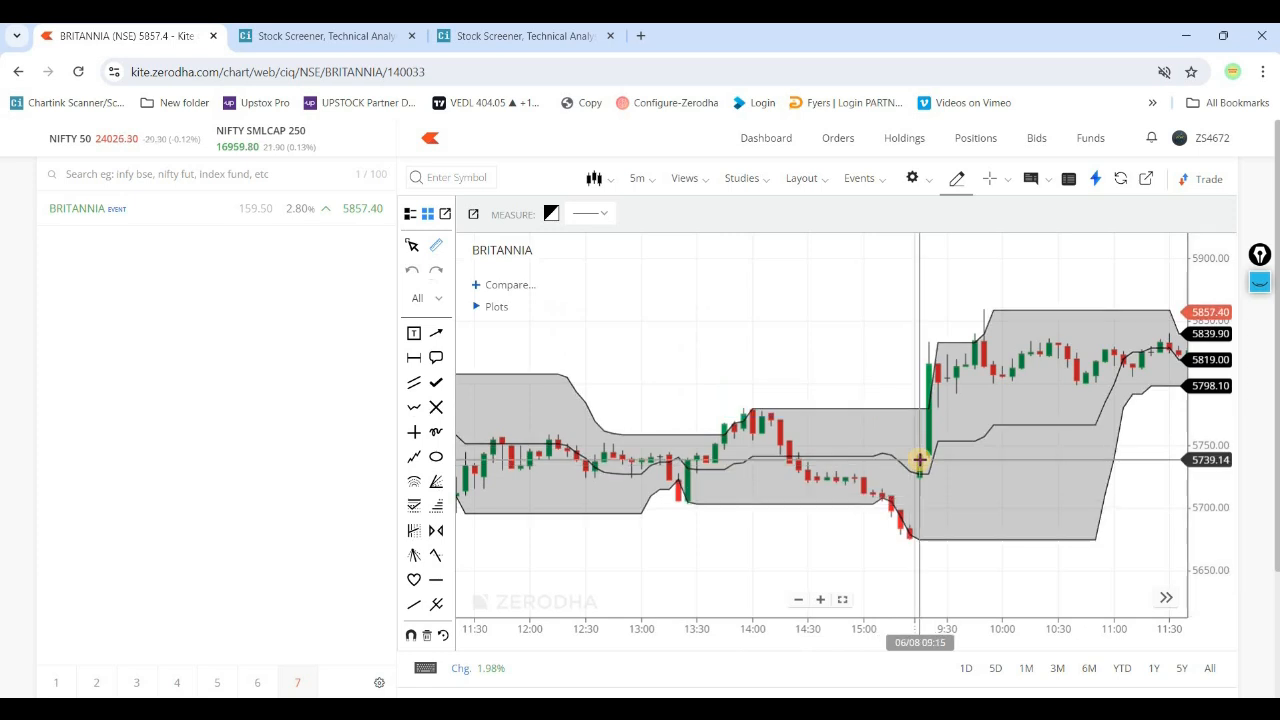
- Measure 20 bars back from the 06/08 09:15 candle and place a horizontal line at that range's high, about 5780
left_click_drag(918, 483, 743, 451)
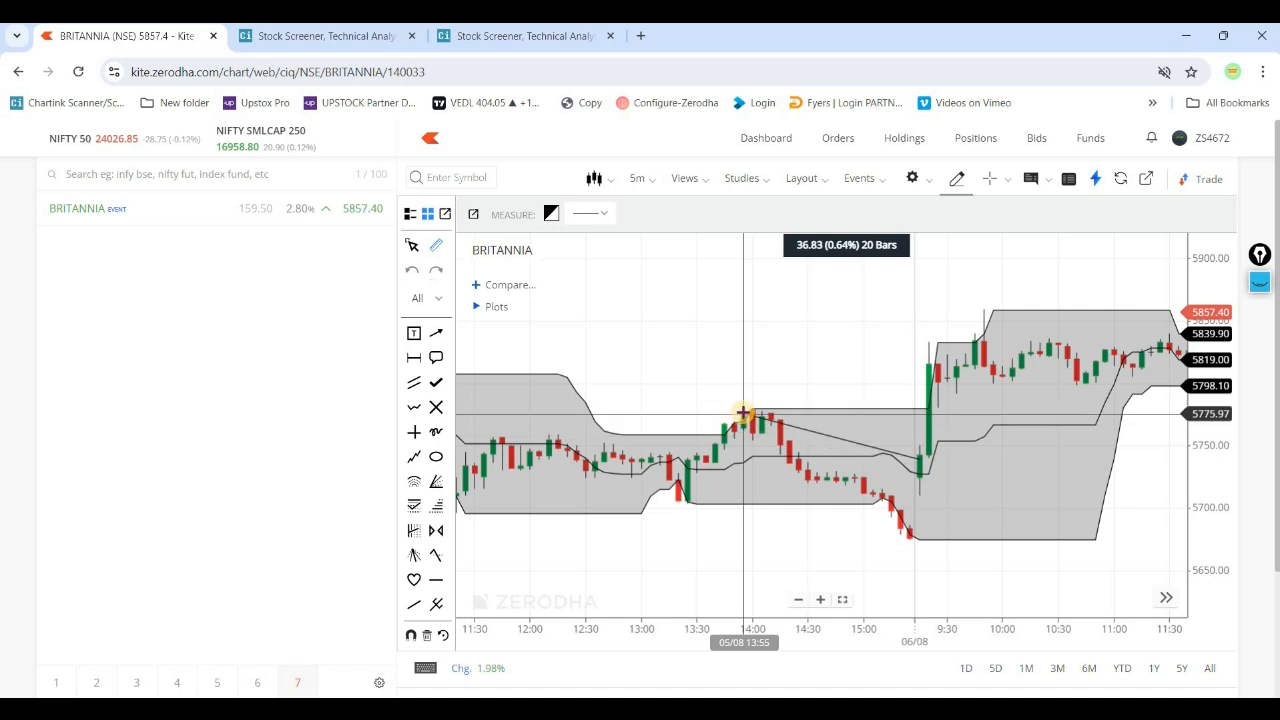
left_click_drag(870, 474, 756, 422)
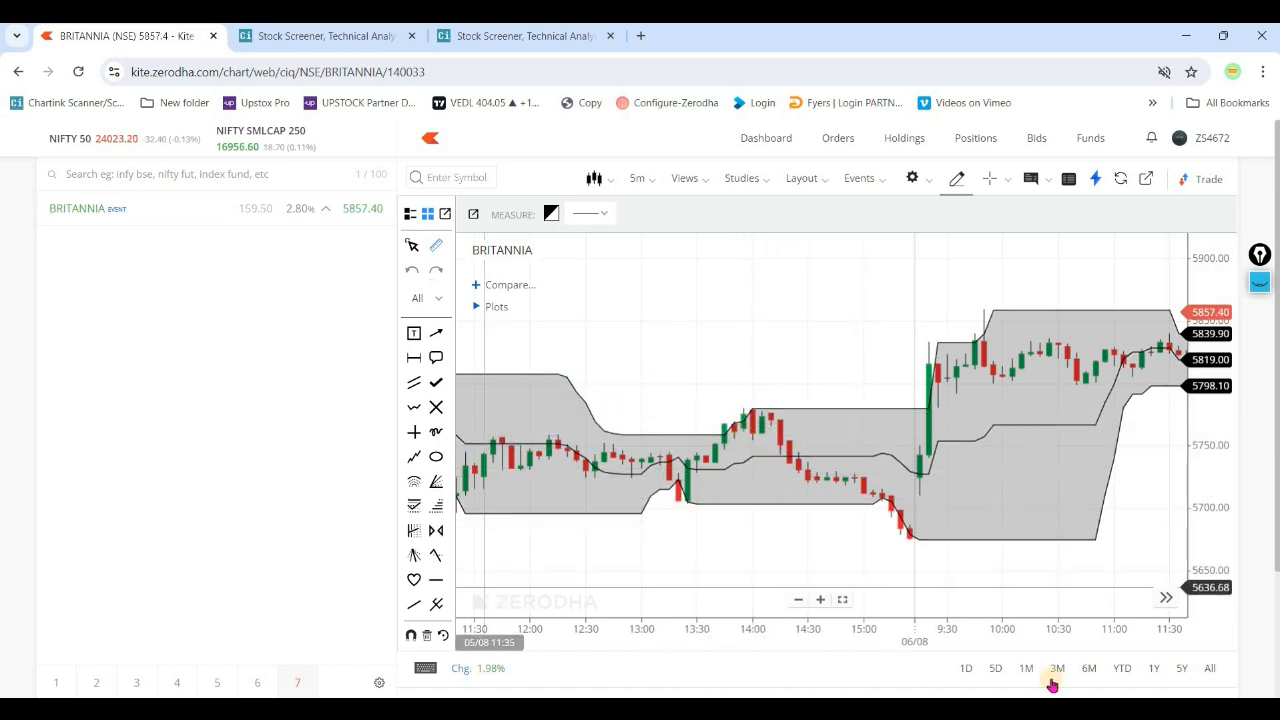
left_click(434, 580)
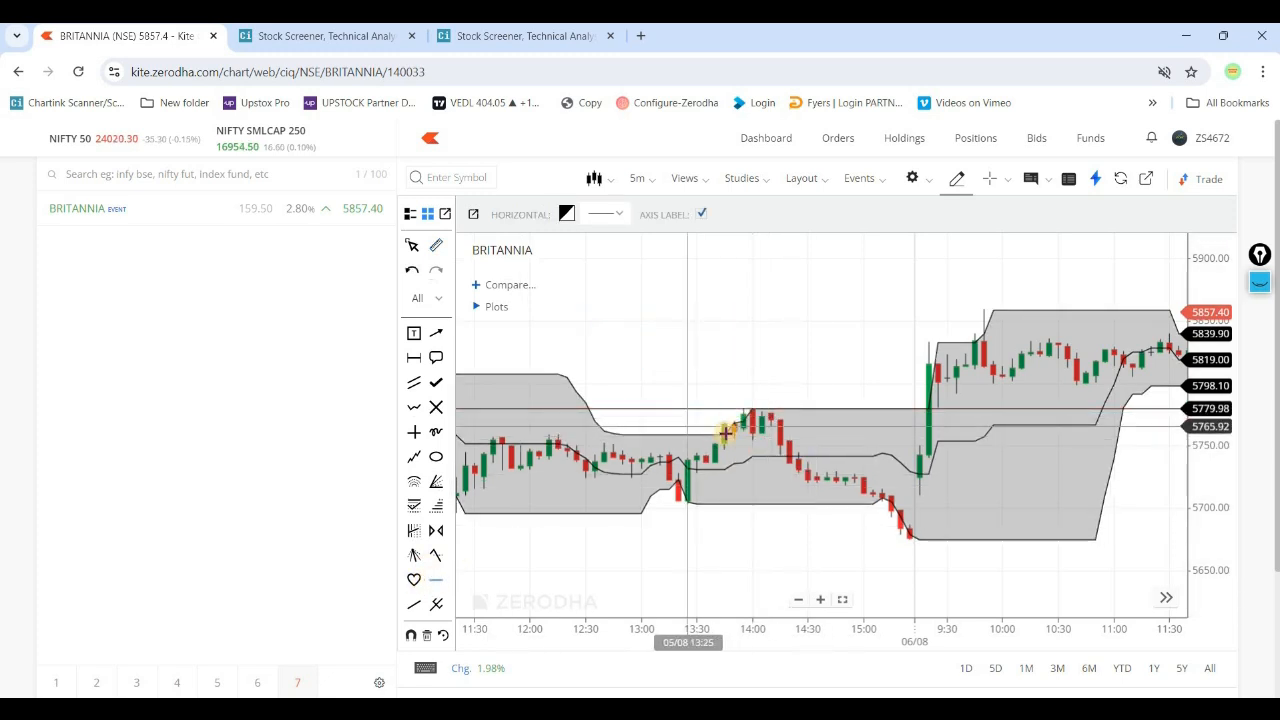
left_click(776, 410)
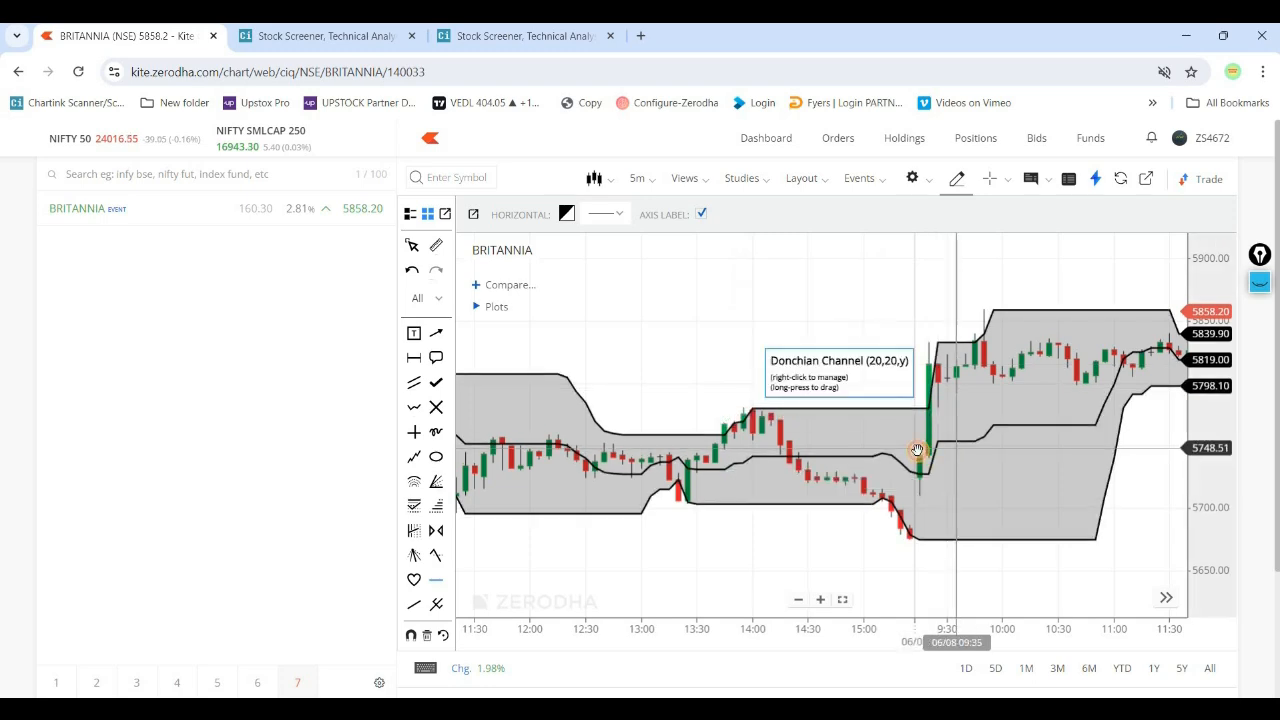
- Measure back from the 06/08 09:20 candle, and 20 bars back from the 09:40 candle, to check the upper Donchian band
left_click_drag(931, 444, 897, 415)
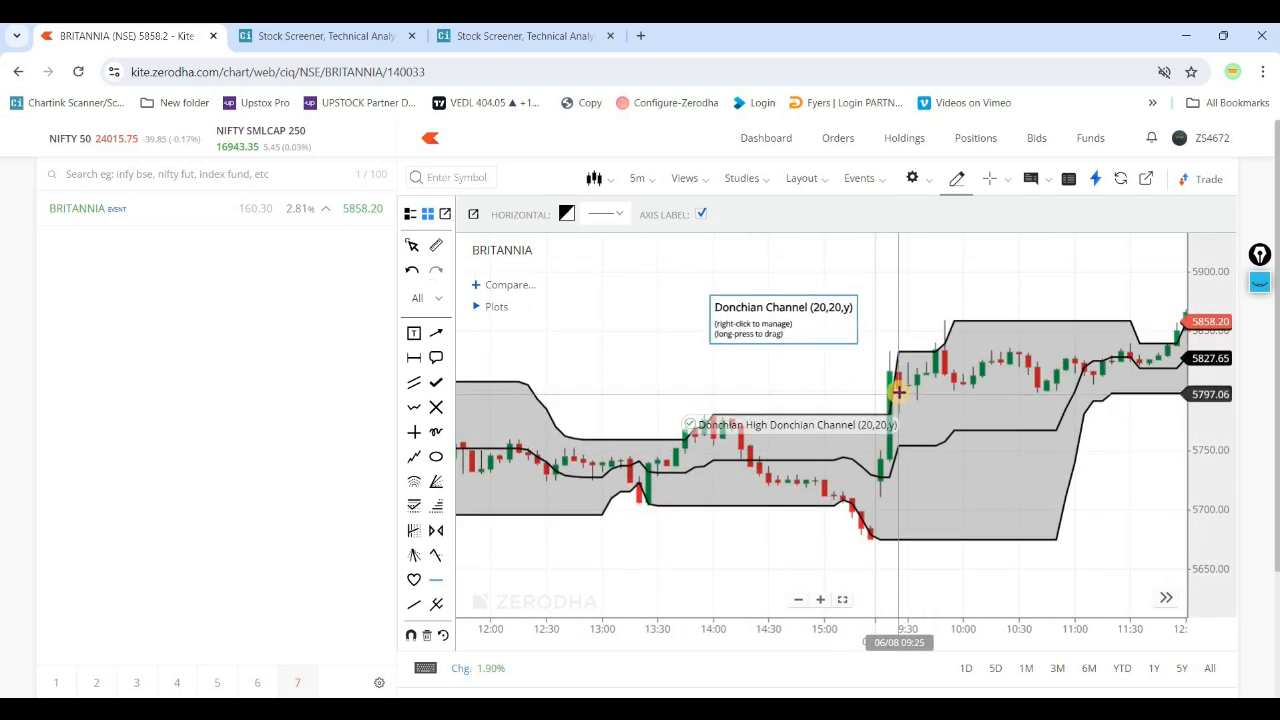
left_click(890, 385)
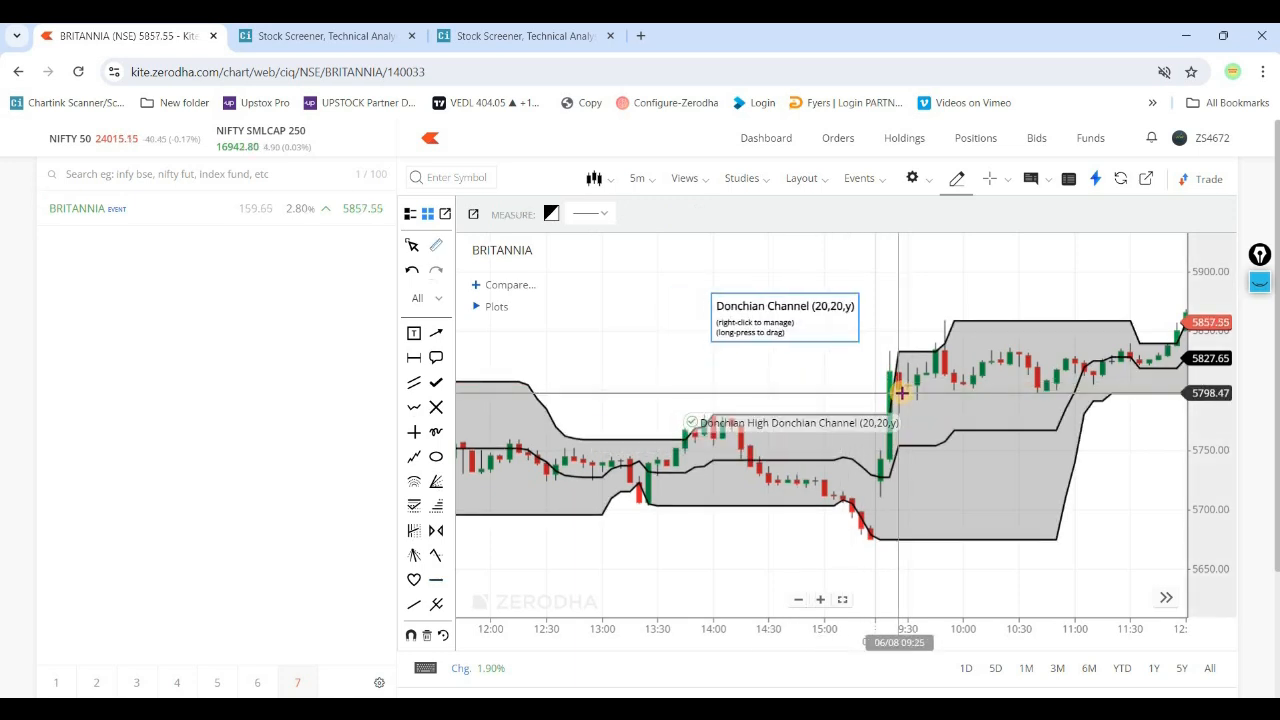
left_click(890, 375)
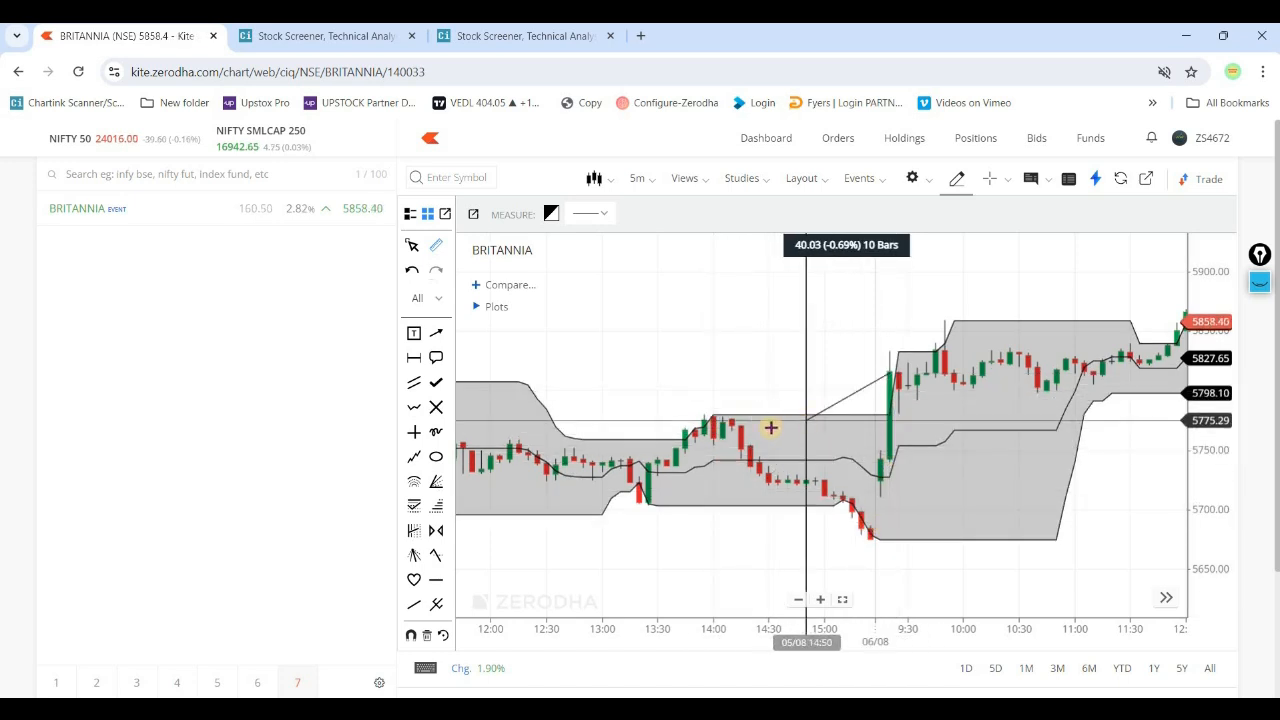
left_click(741, 418)
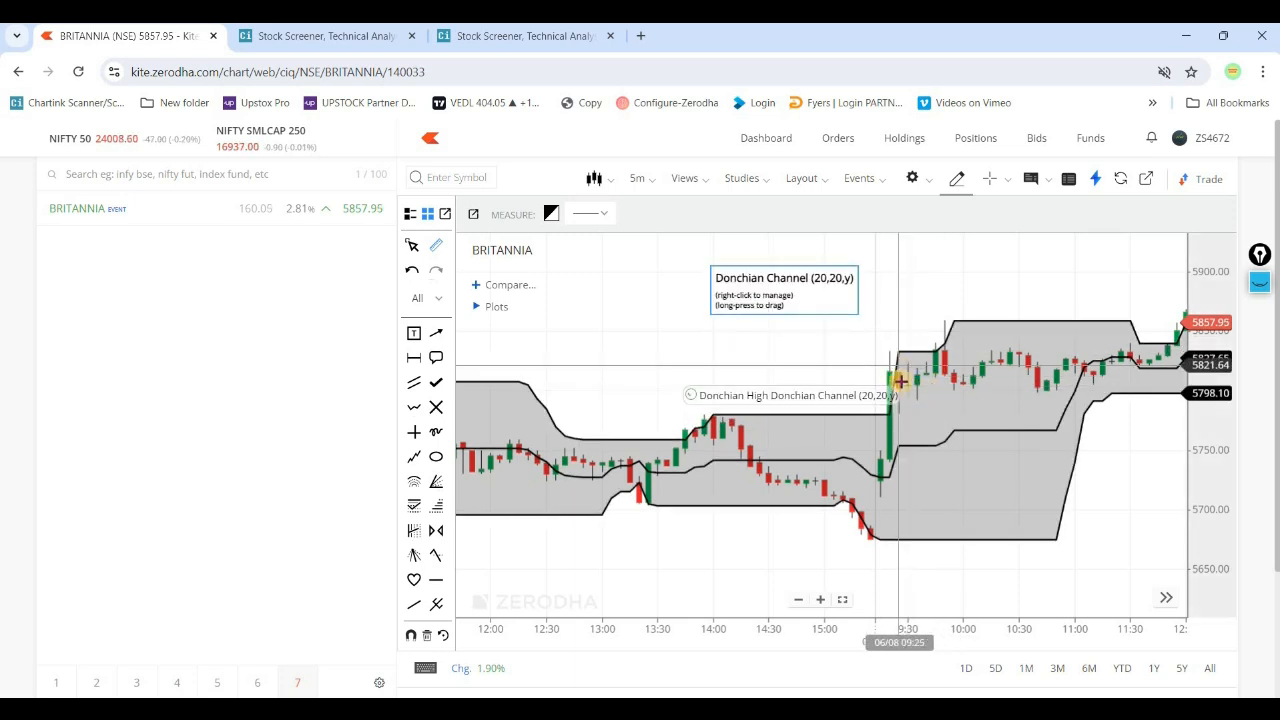
left_click(926, 372)
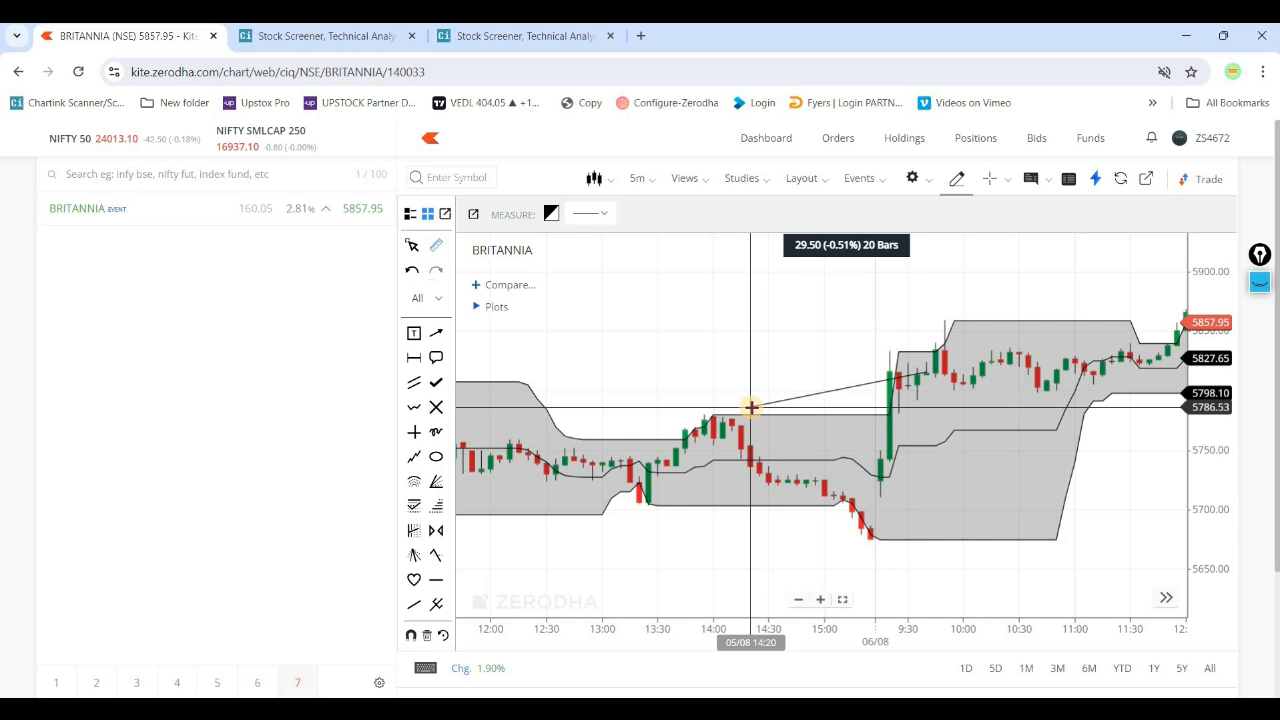
left_click(751, 407)
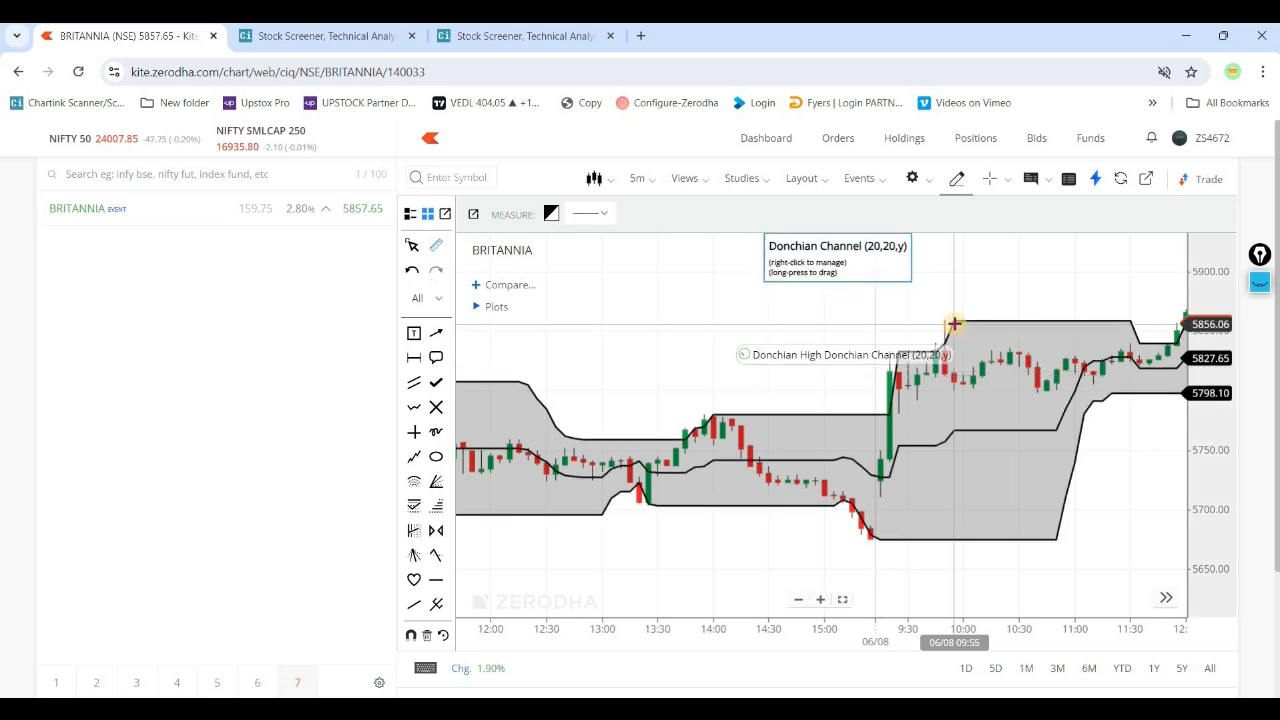
- Measure the bars from the 05/08 15:00 candle back to the earlier low near 13:25 to check the lower Donchian band
left_click_drag(943, 366, 829, 371)
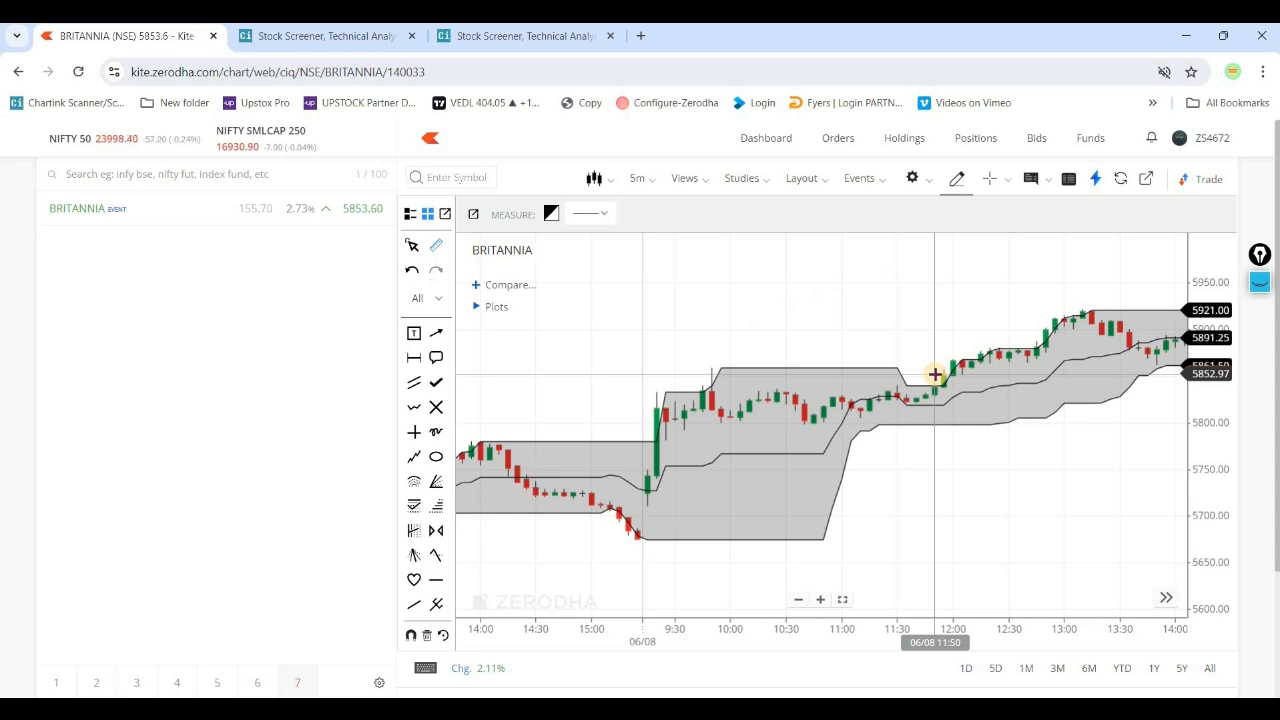
left_click_drag(651, 363, 854, 346)
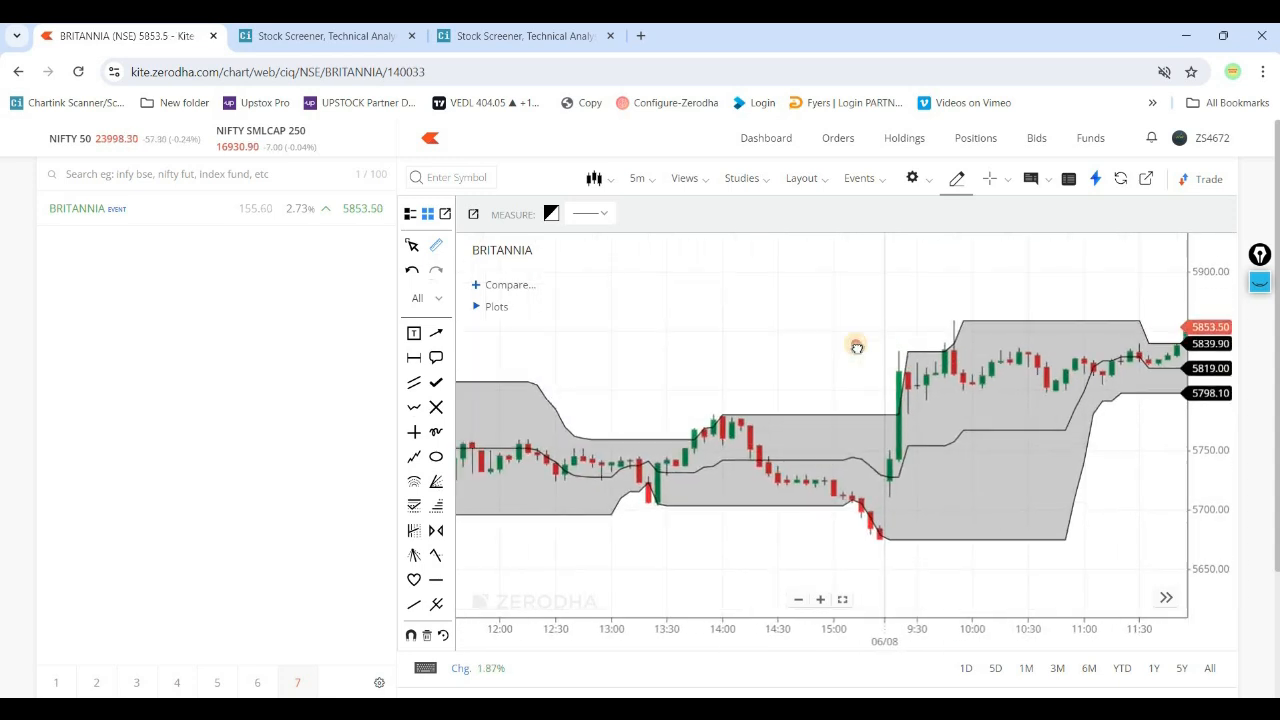
scroll(817, 335, "down", 4)
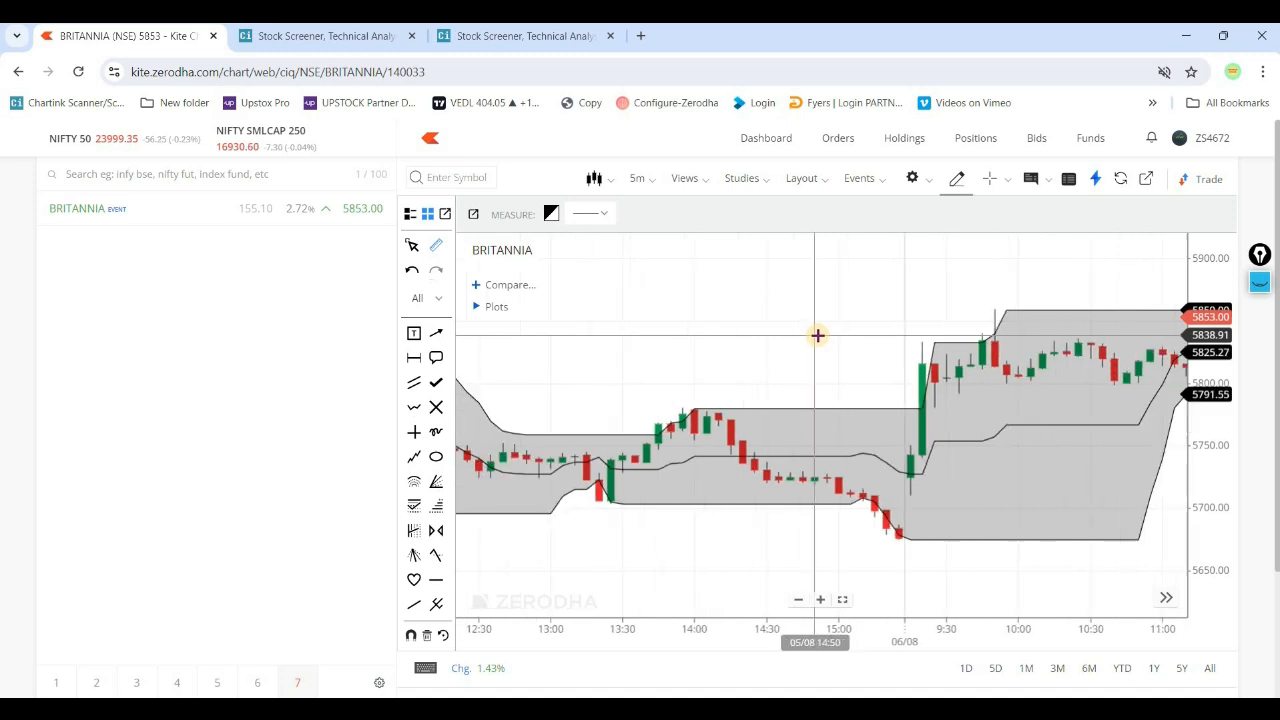
left_click(836, 517)
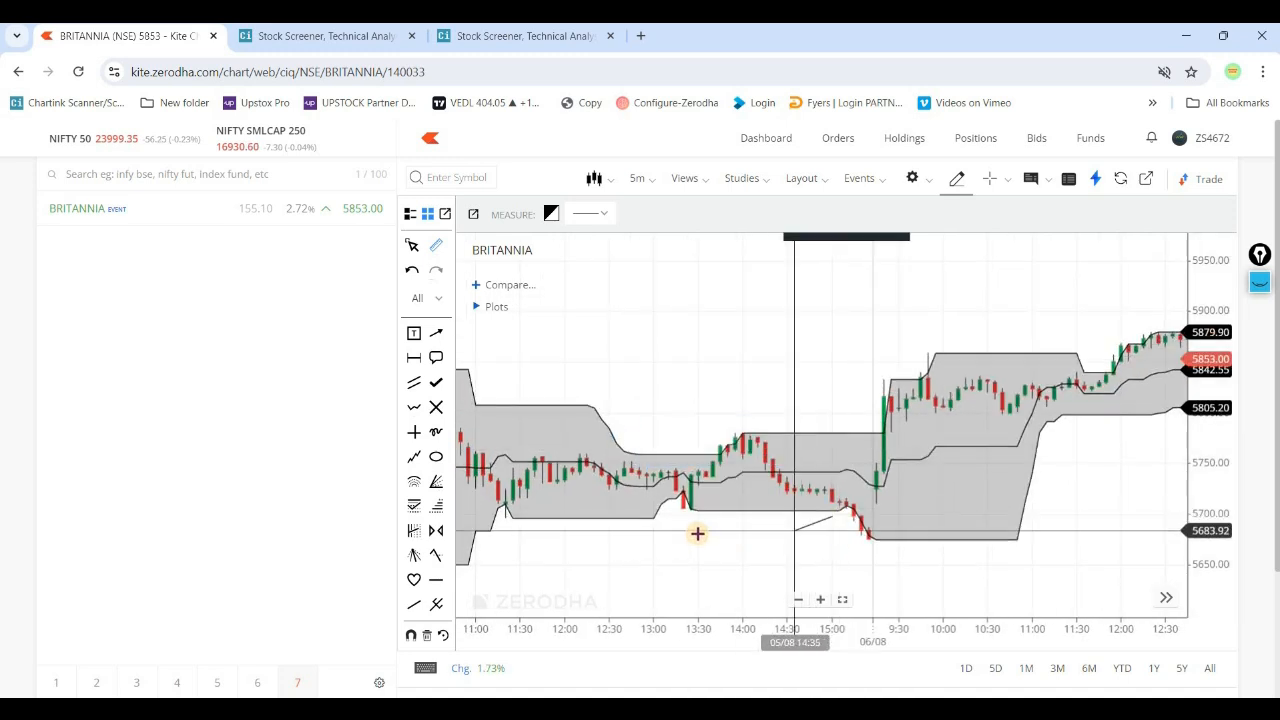
left_click(720, 521)
left_click_drag(739, 526, 822, 523)
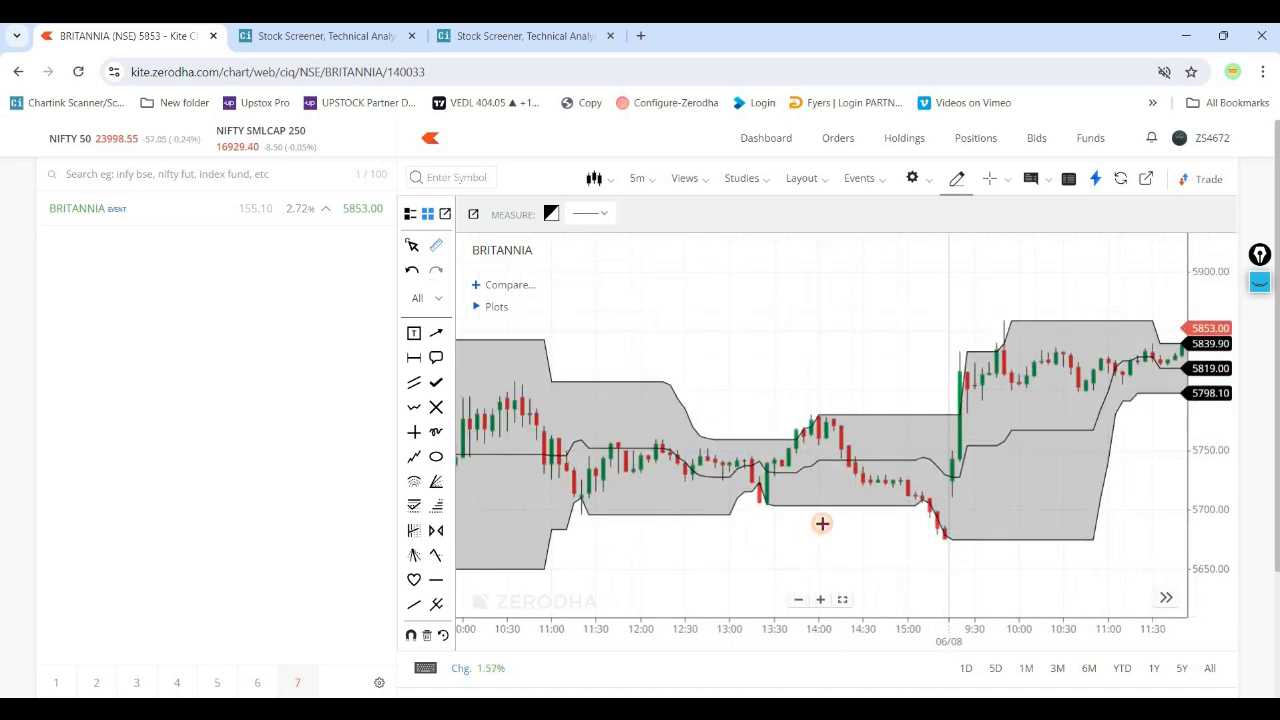
left_click(913, 497)
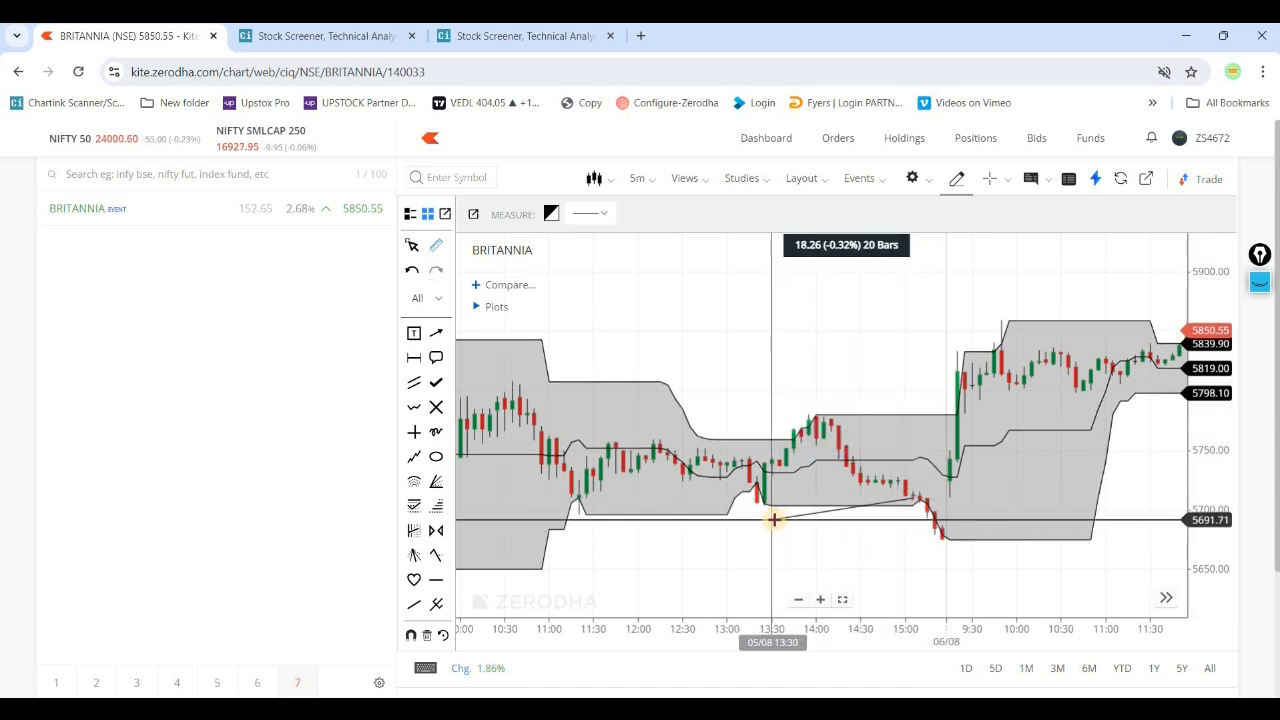
left_click(907, 495)
left_click(907, 495)
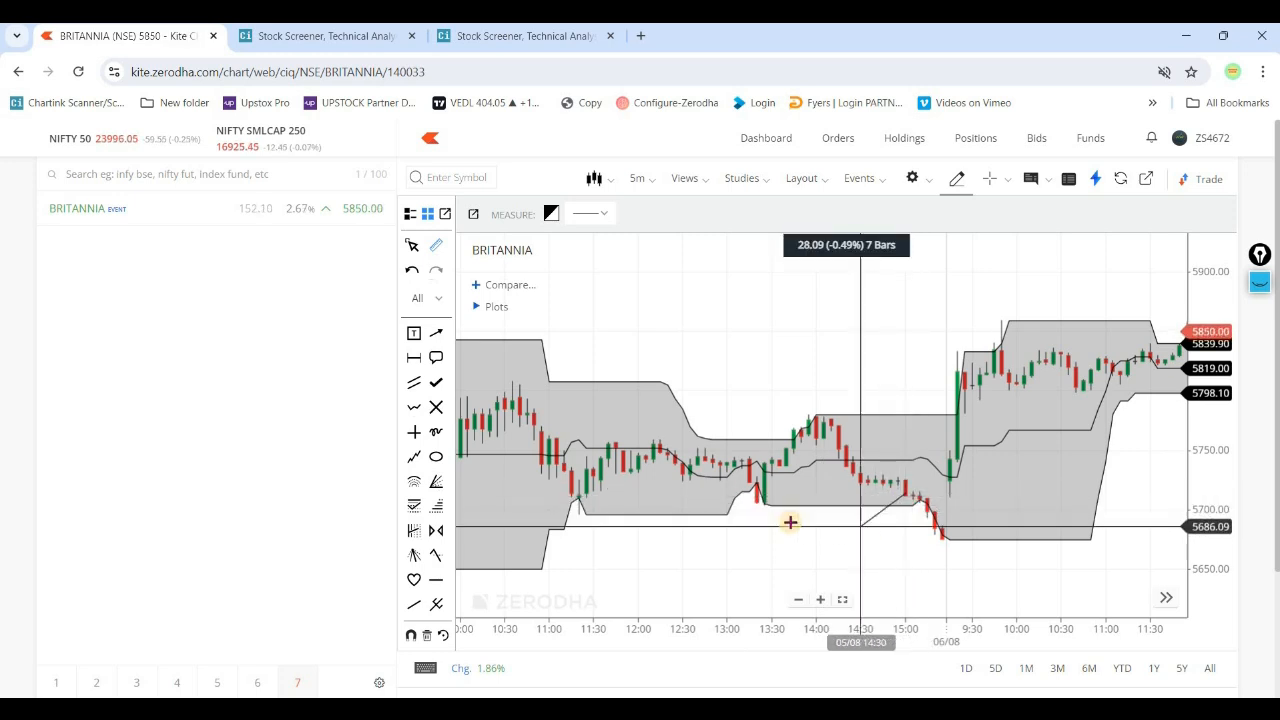
left_click(766, 491)
- Measure 20 bars back from the 05/08 14:55 candle, and 20 bars from the 14:35 candle back to 13:00
scroll(697, 512, "up", 3)
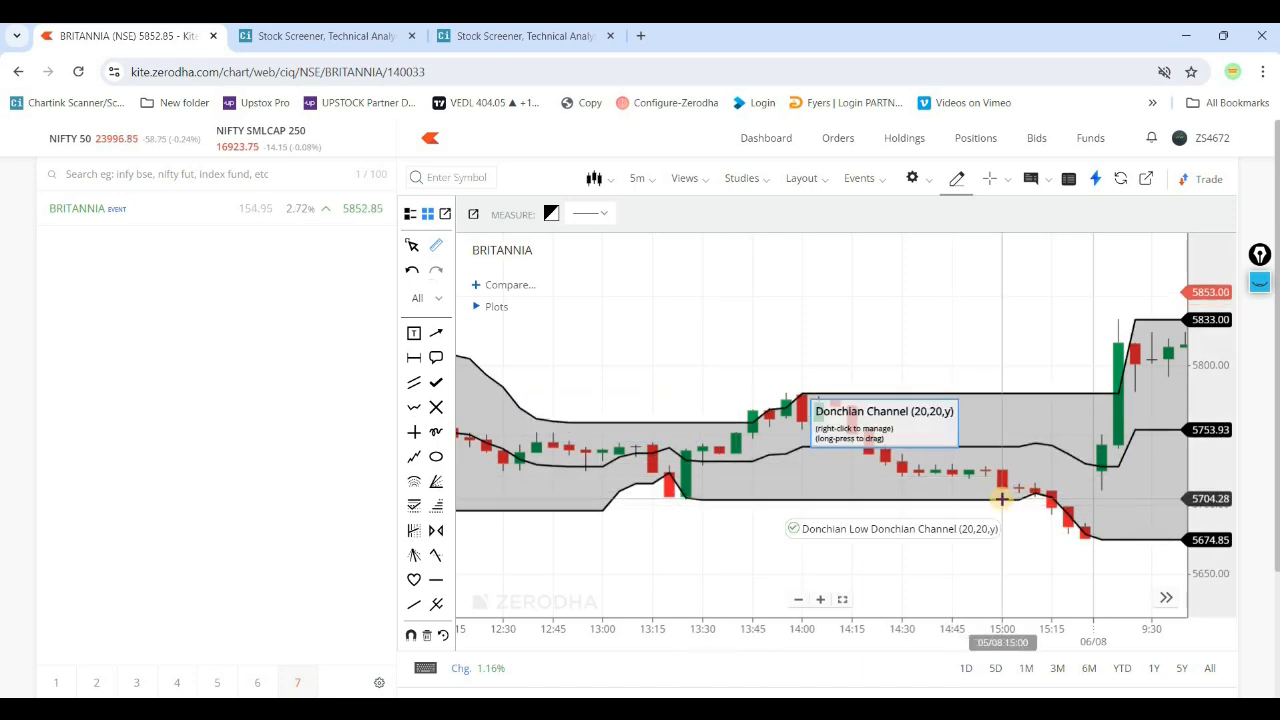
mouse_move(983, 469)
left_mouse_down()
mouse_move(726, 517)
mouse_move(663, 503)
left_mouse_up()
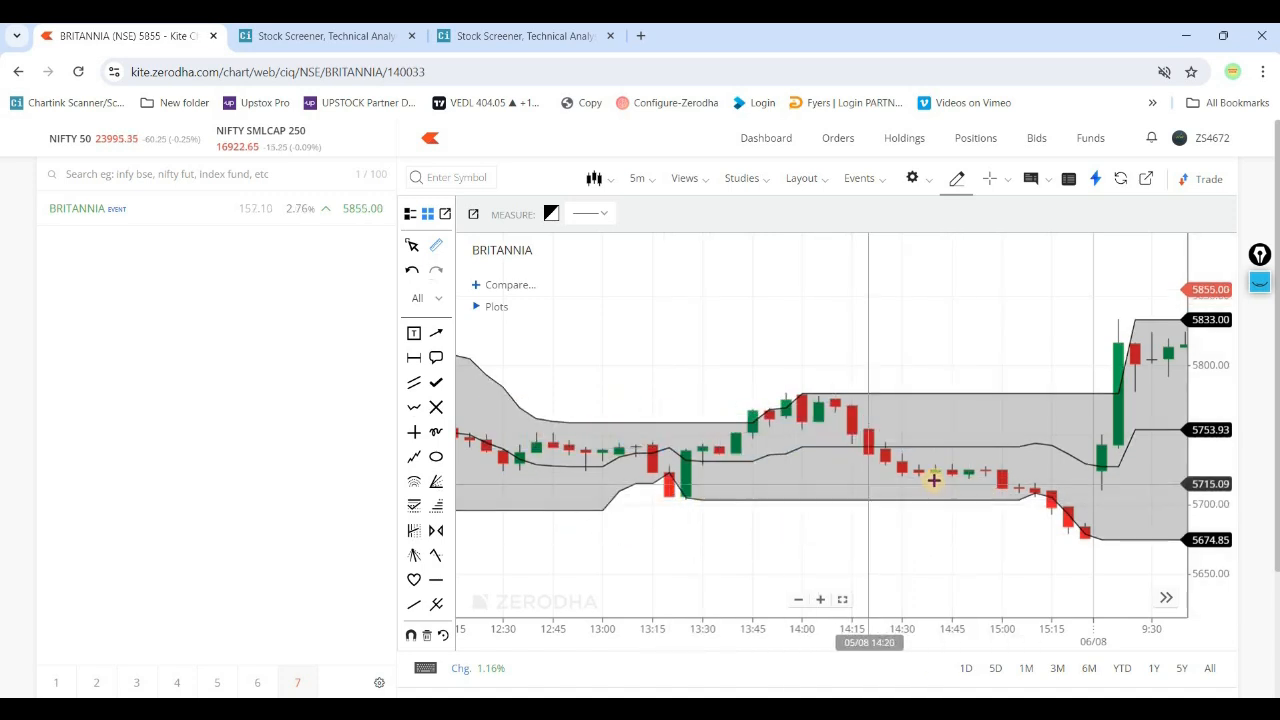
left_click_drag(934, 500, 913, 474)
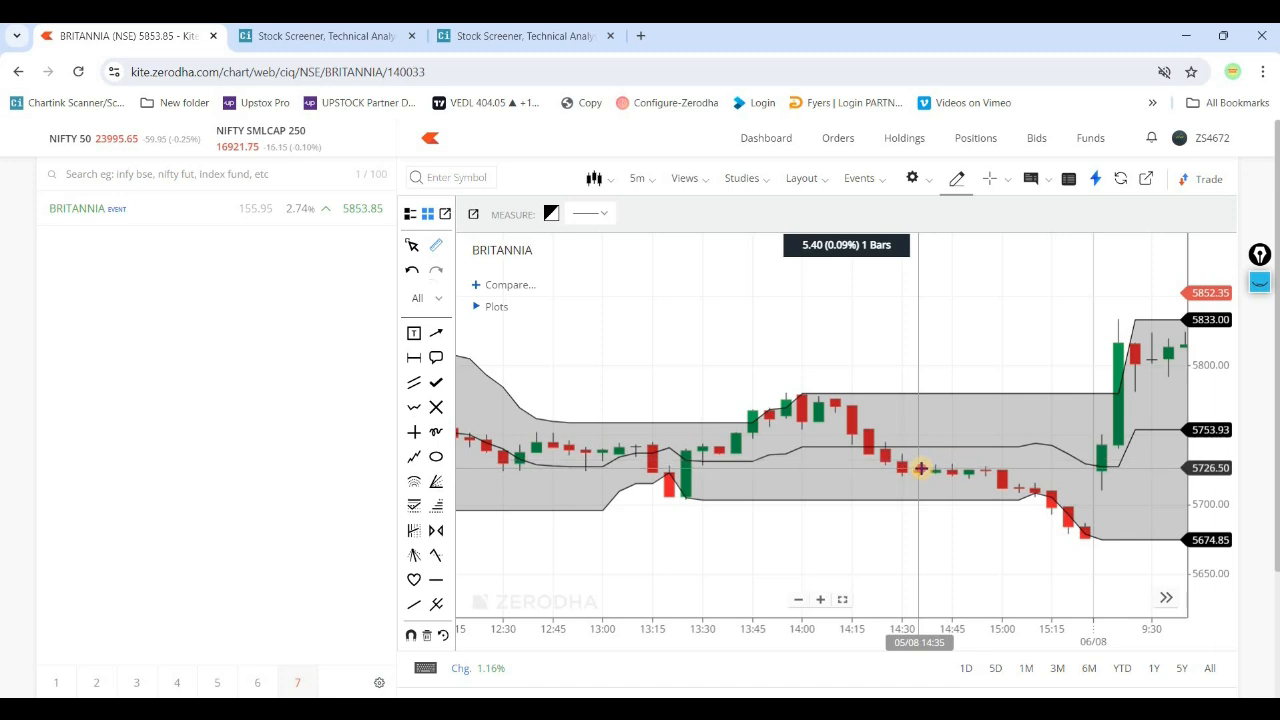
left_click(921, 468)
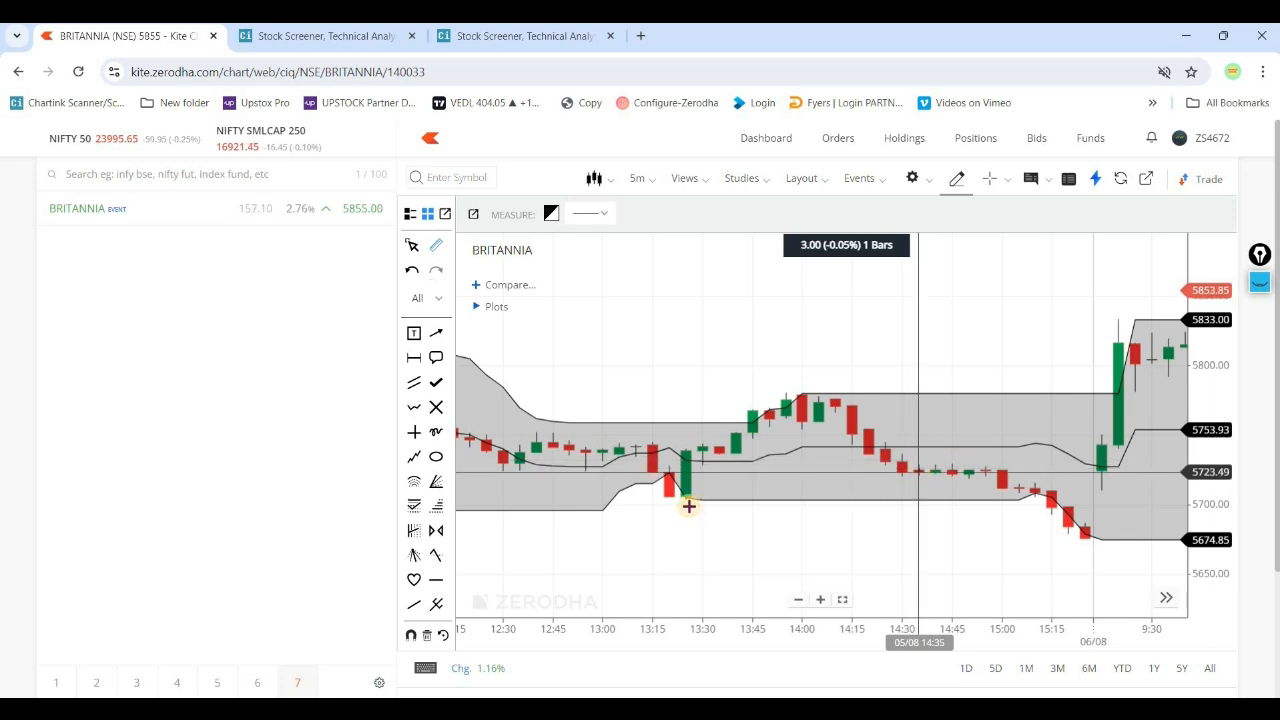
- Finish the 20-bar measurement at the 05/08 13:00 candle and review the channel up to the 06/08 morning candles
left_click(601, 470)
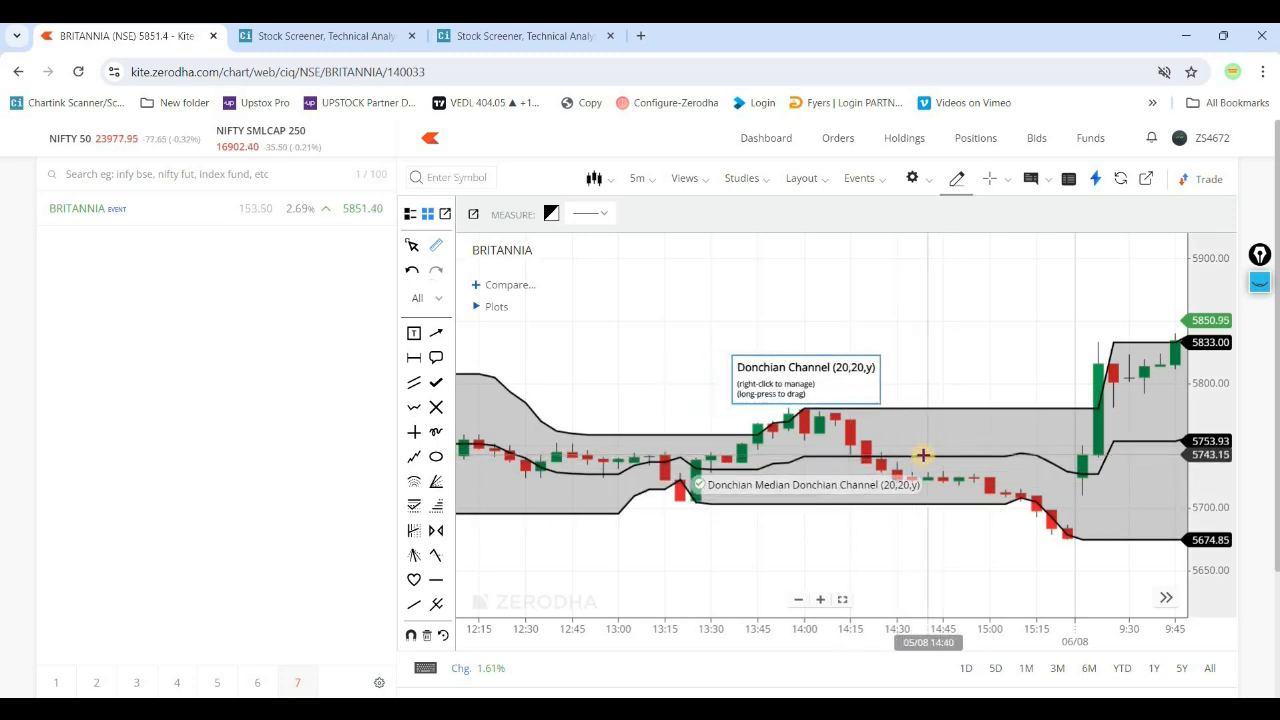
left_click_drag(922, 455, 835, 378)
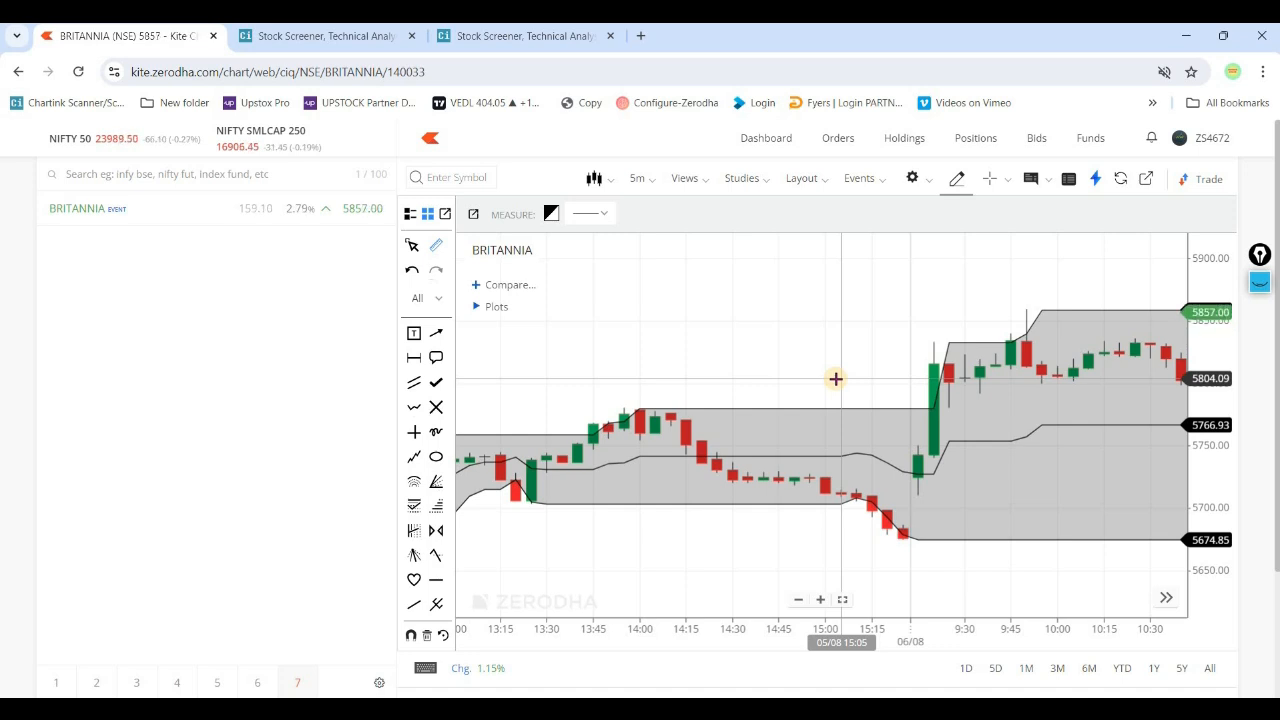
- Switch to the Chartink stock screener and look through the available filter measures for a Donchian Channel indicator
key("ctrl+Tab")
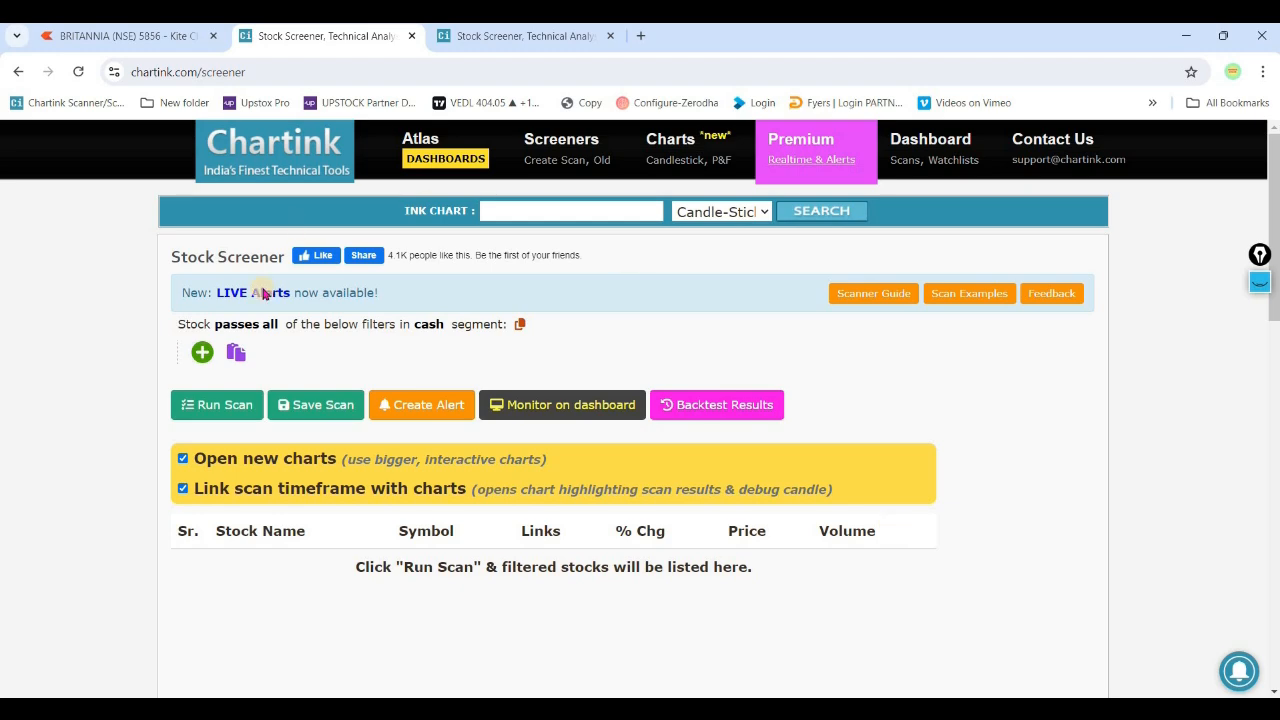
left_click(202, 354)
scroll(320, 525, "up", 10)
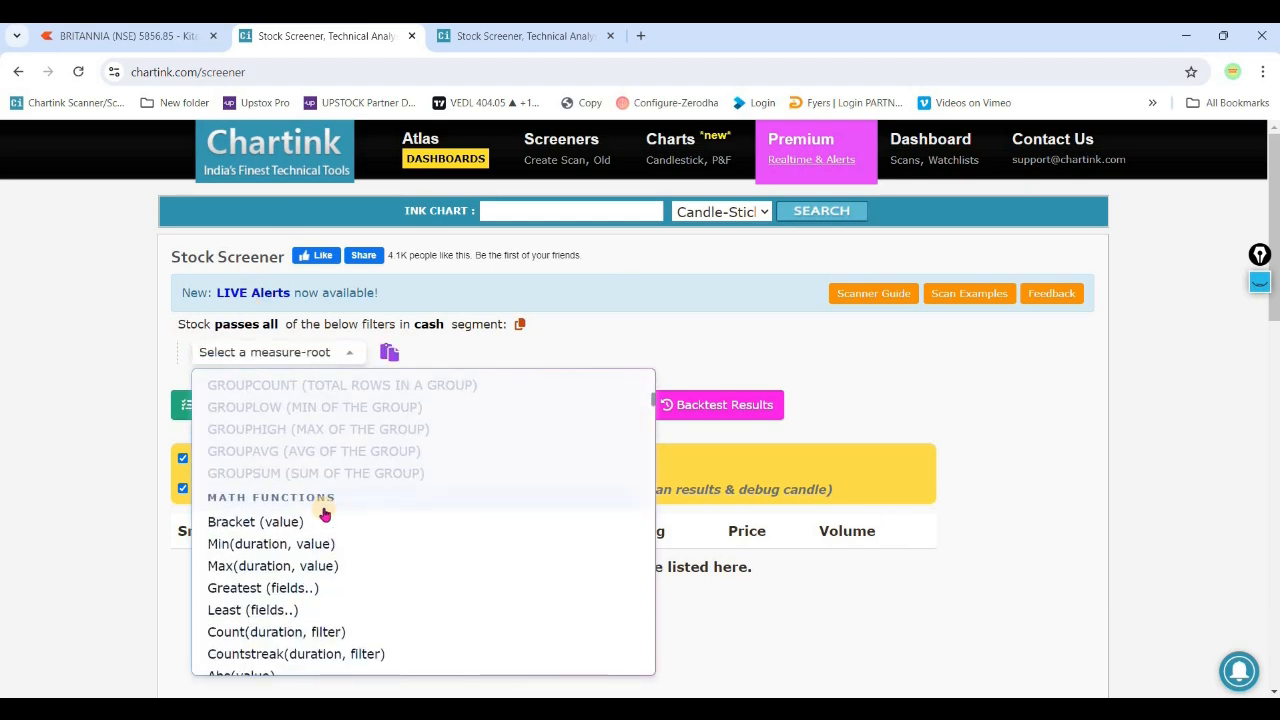
scroll(400, 450, "down", 4)
scroll(387, 432, "up", 2)
scroll(330, 540, "up", 2)
scroll(334, 555, "down", 5)
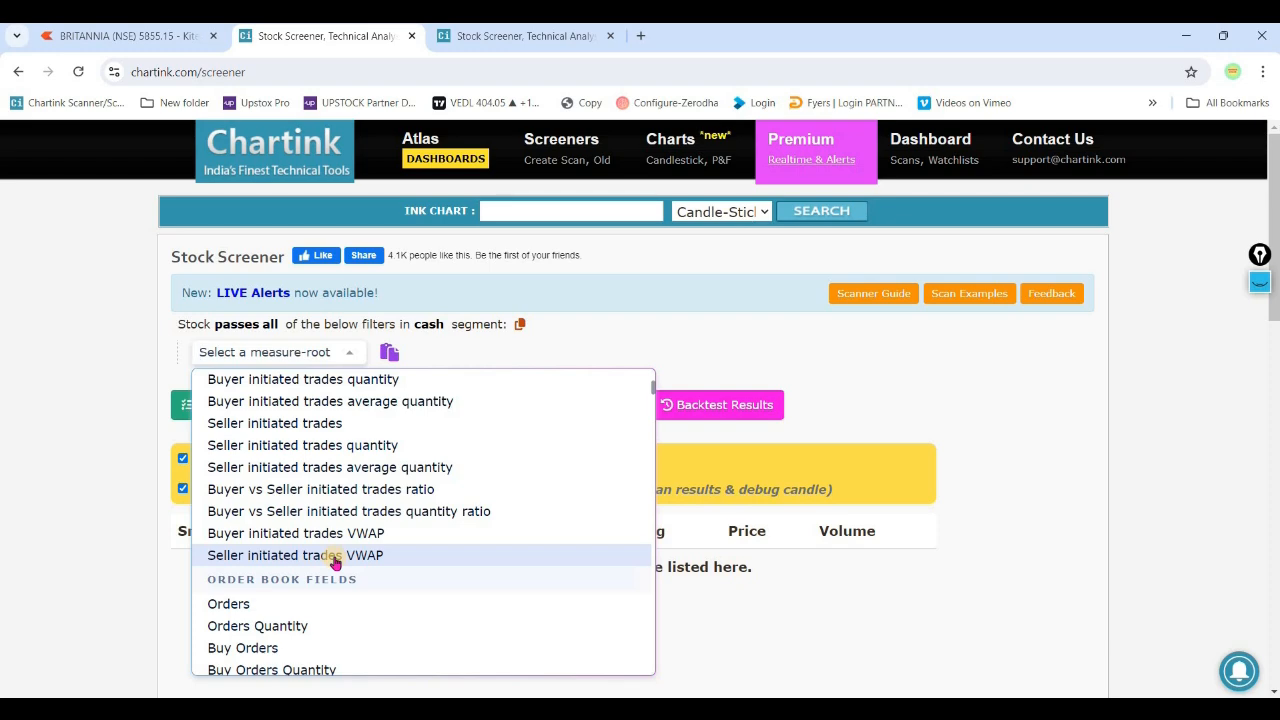
scroll(340, 555, "up", 6)
scroll(366, 497, "down", 4)
scroll(370, 500, "down", 15)
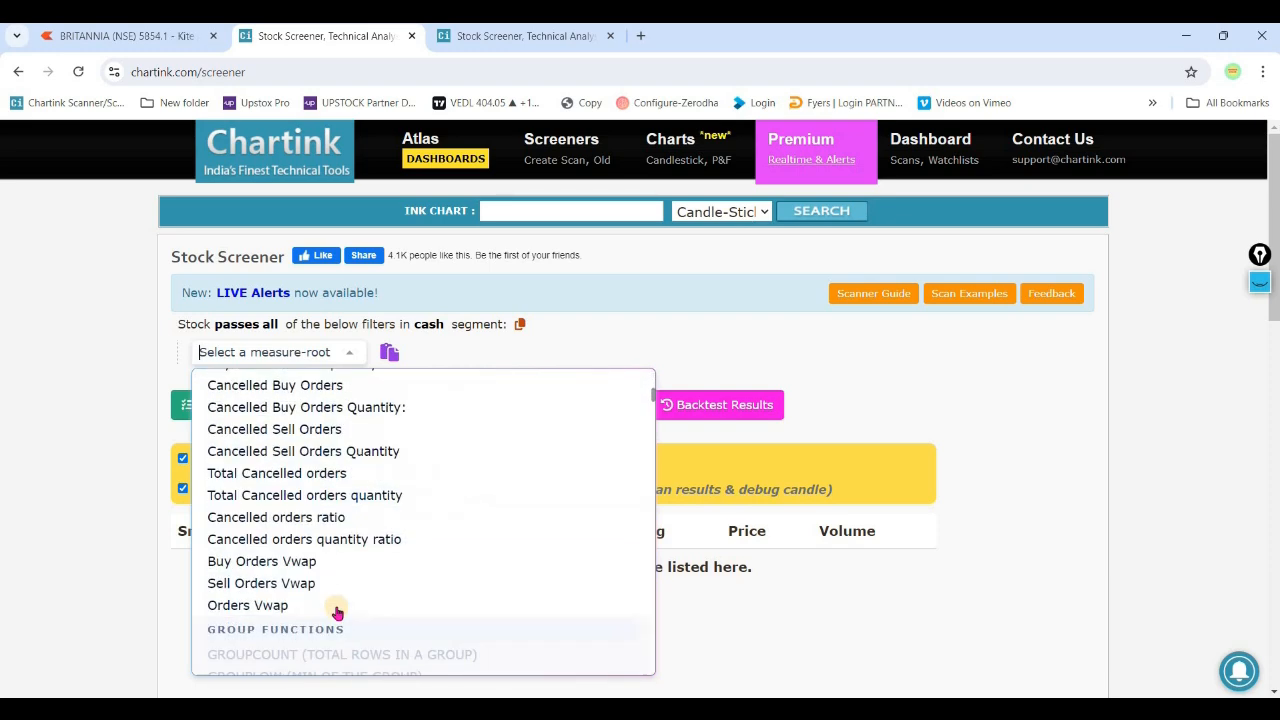
scroll(380, 575, "down", 10)
scroll(380, 571, "up", 5)
scroll(375, 560, "down", 5)
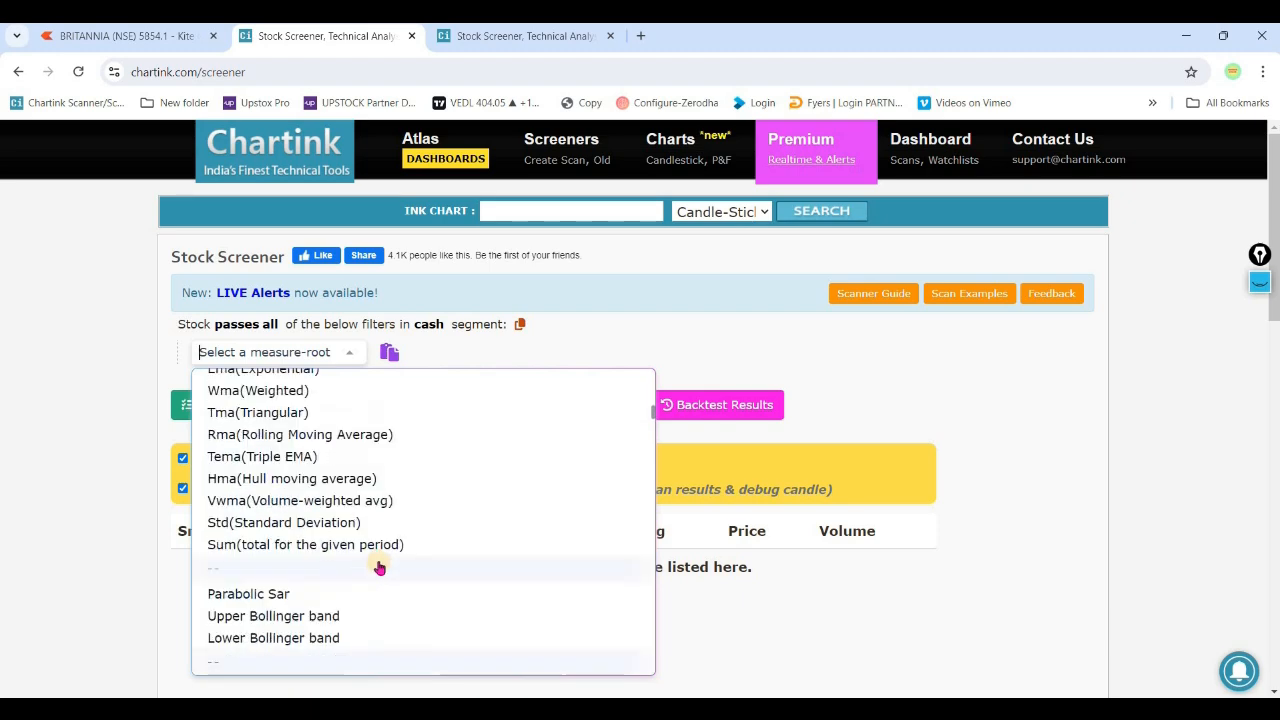
scroll(303, 517, "up", 5)
scroll(309, 517, "down", 5)
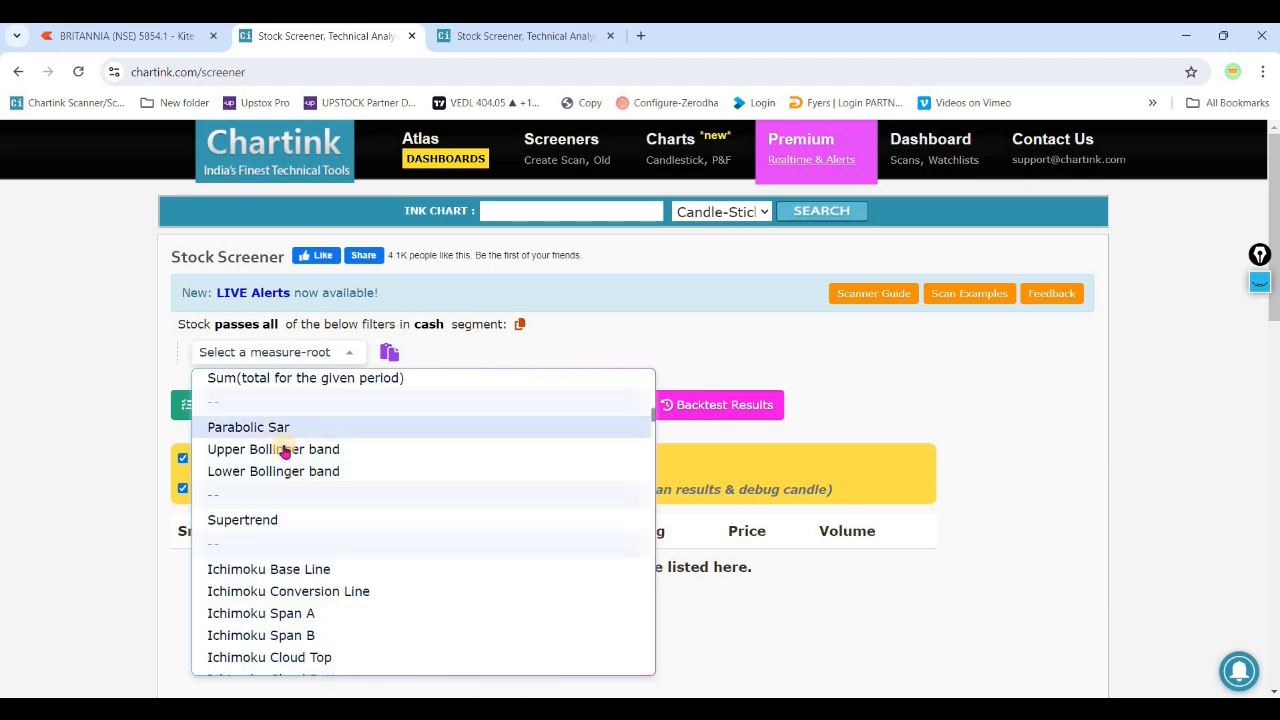
scroll(300, 430, "down", 3)
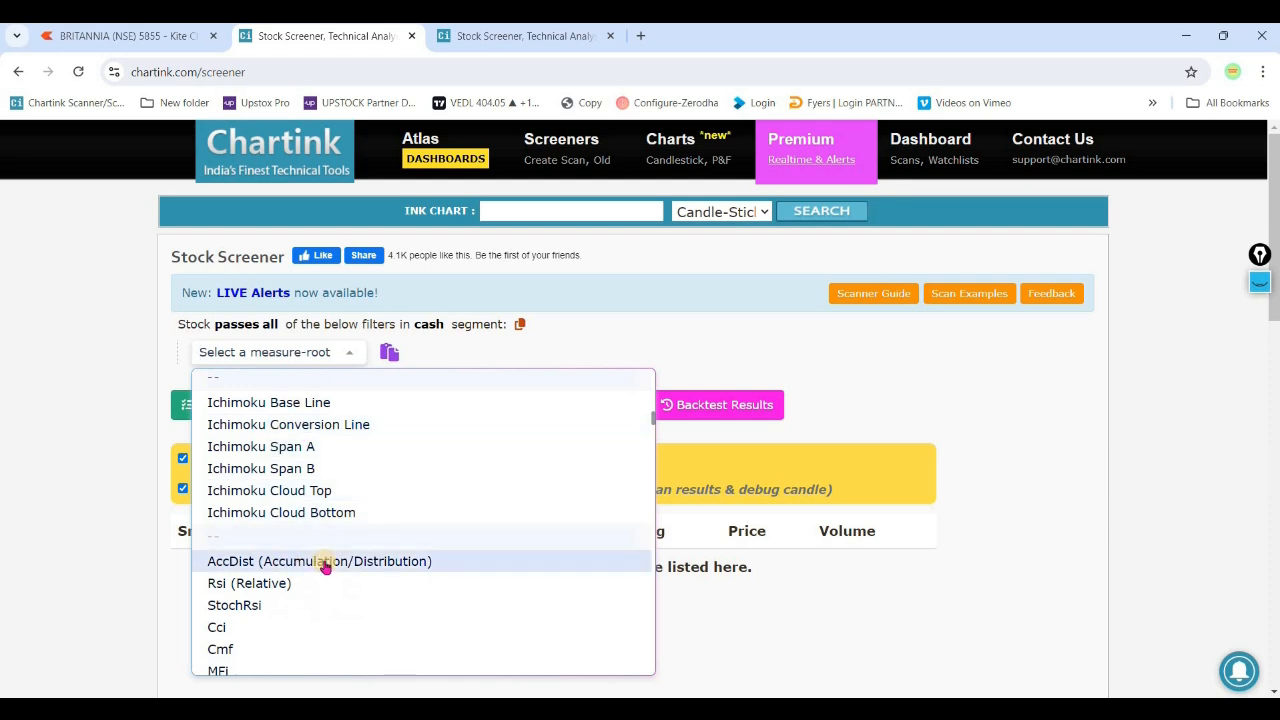
scroll(335, 545, "down", 5)
scroll(300, 563, "down", 3)
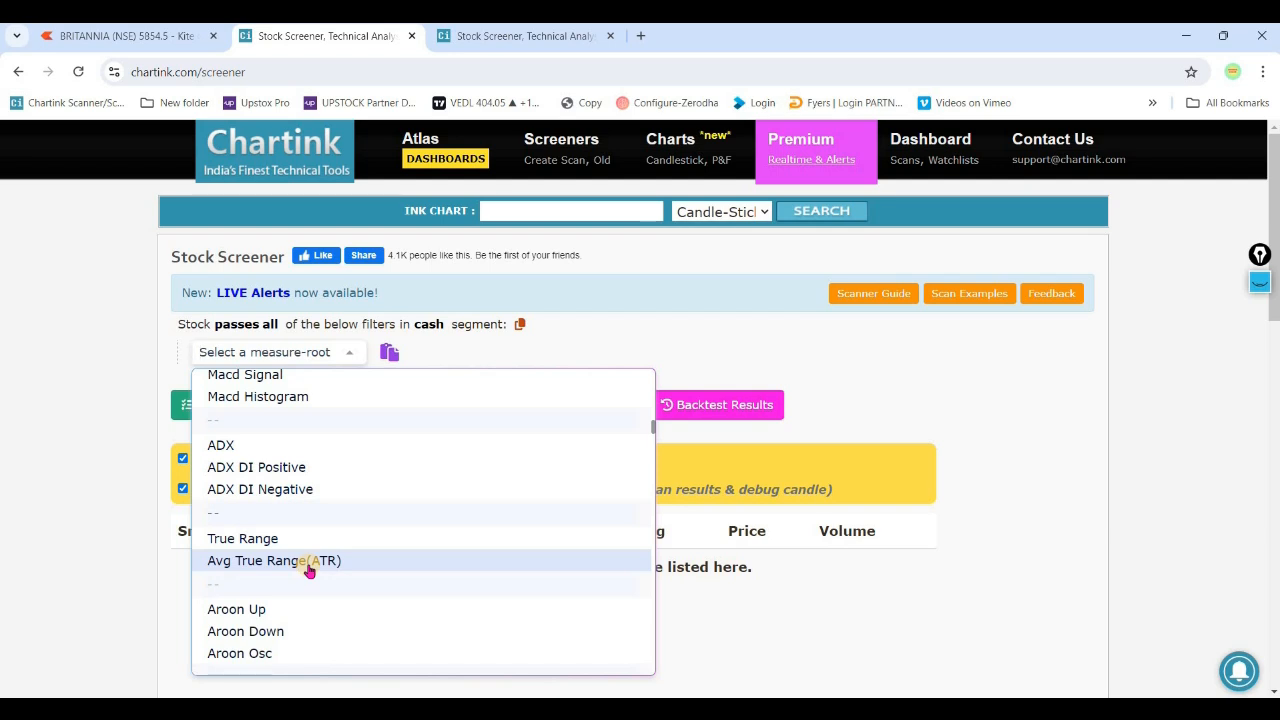
left_click(740, 323)
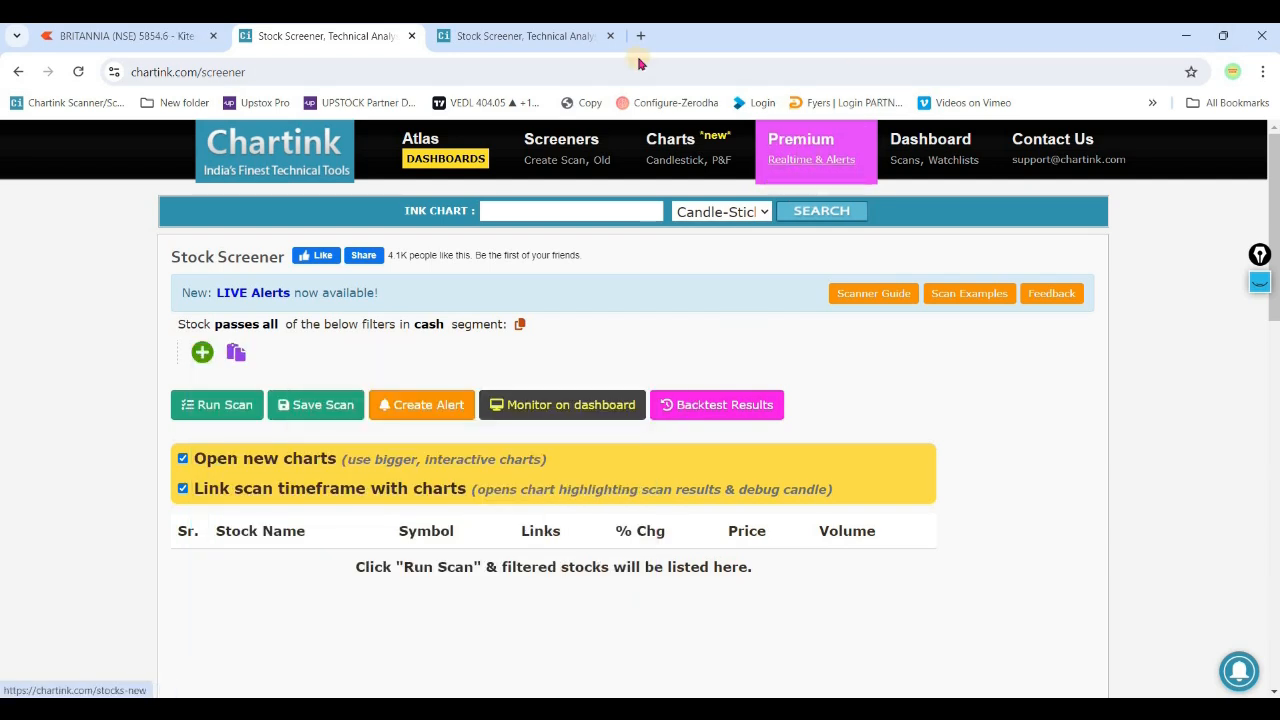
- Build a new custom indicator in Chartink with the formula 1 candle ago Max(20, Current candle High)
left_click(549, 38)
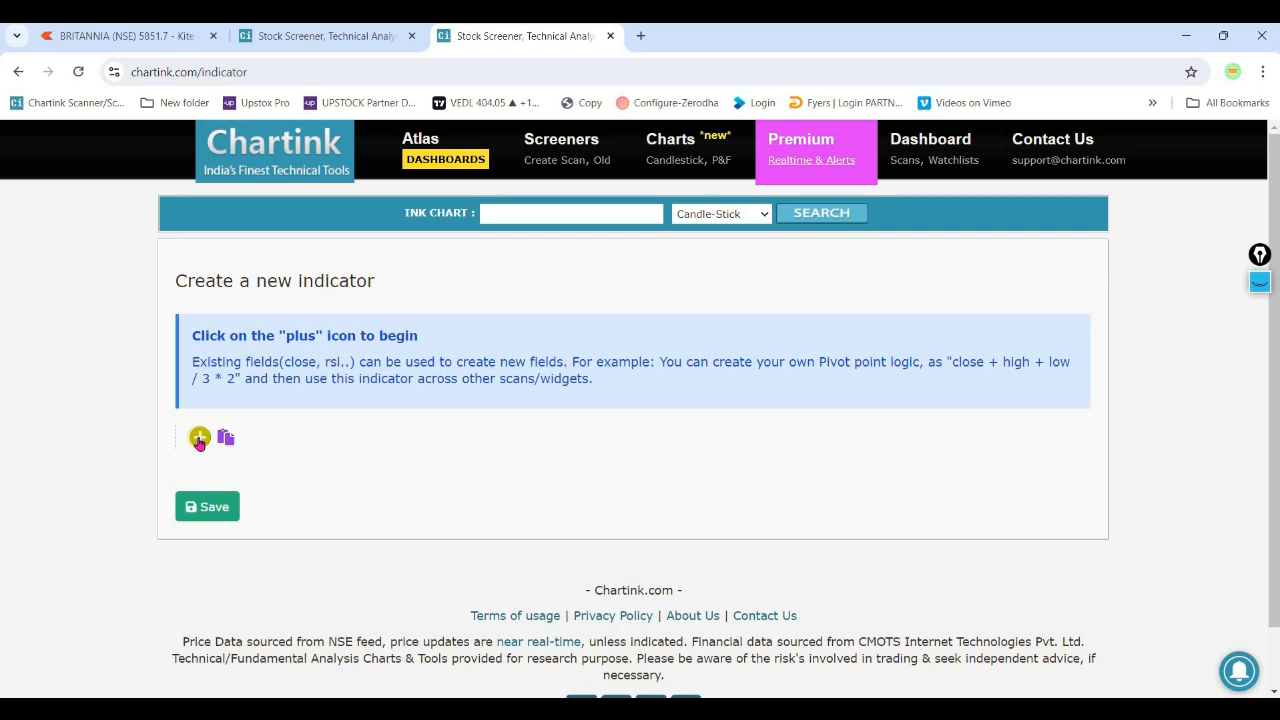
left_click(199, 440)
type("Max")
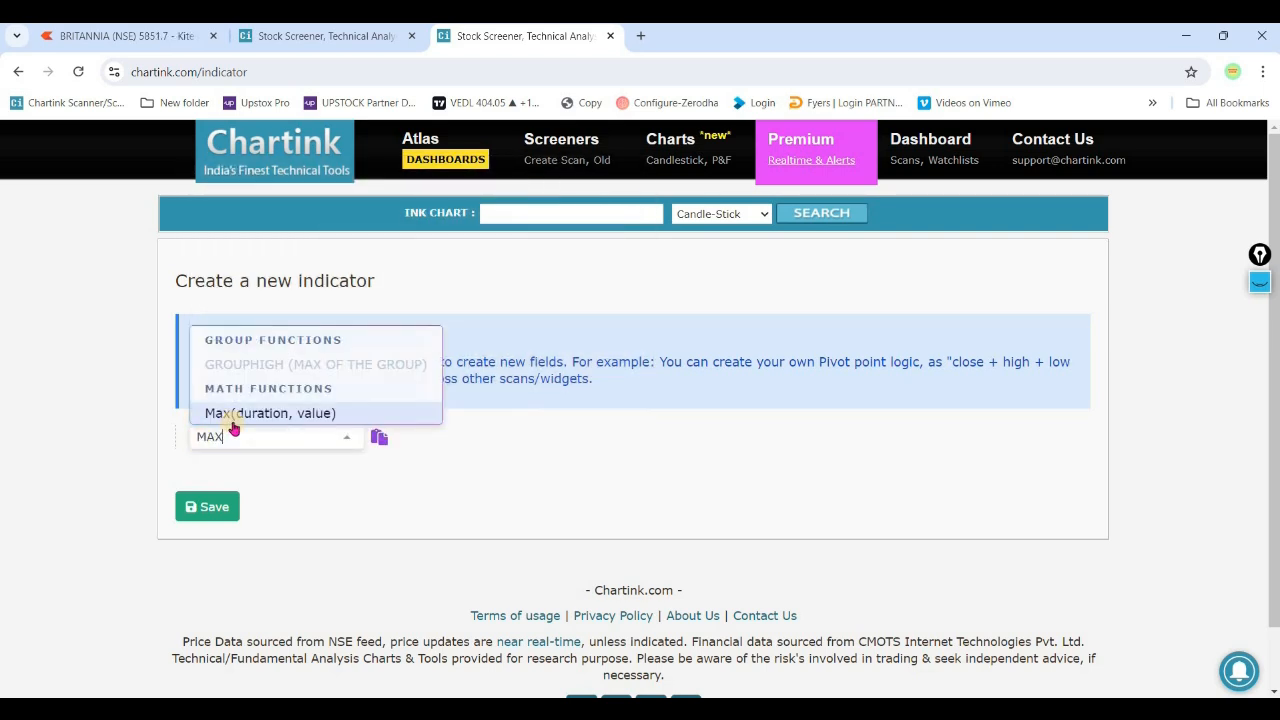
left_click(246, 417)
left_click(250, 319)
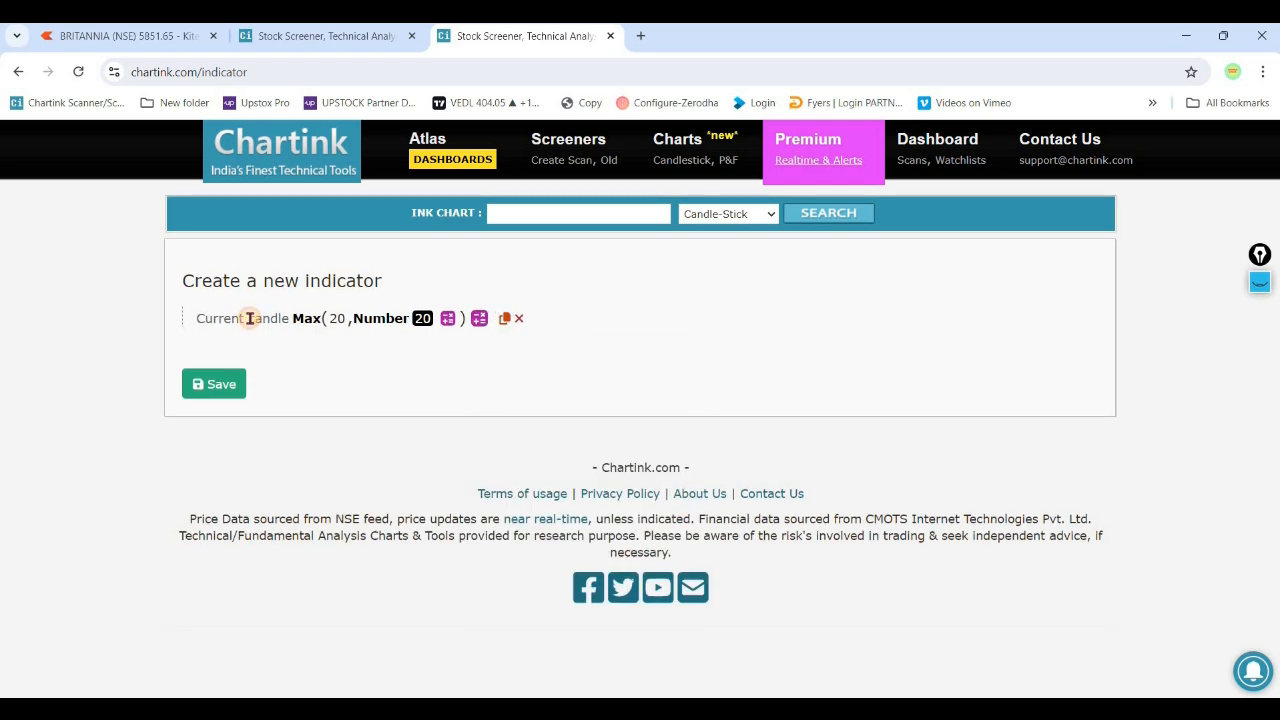
left_click(256, 395)
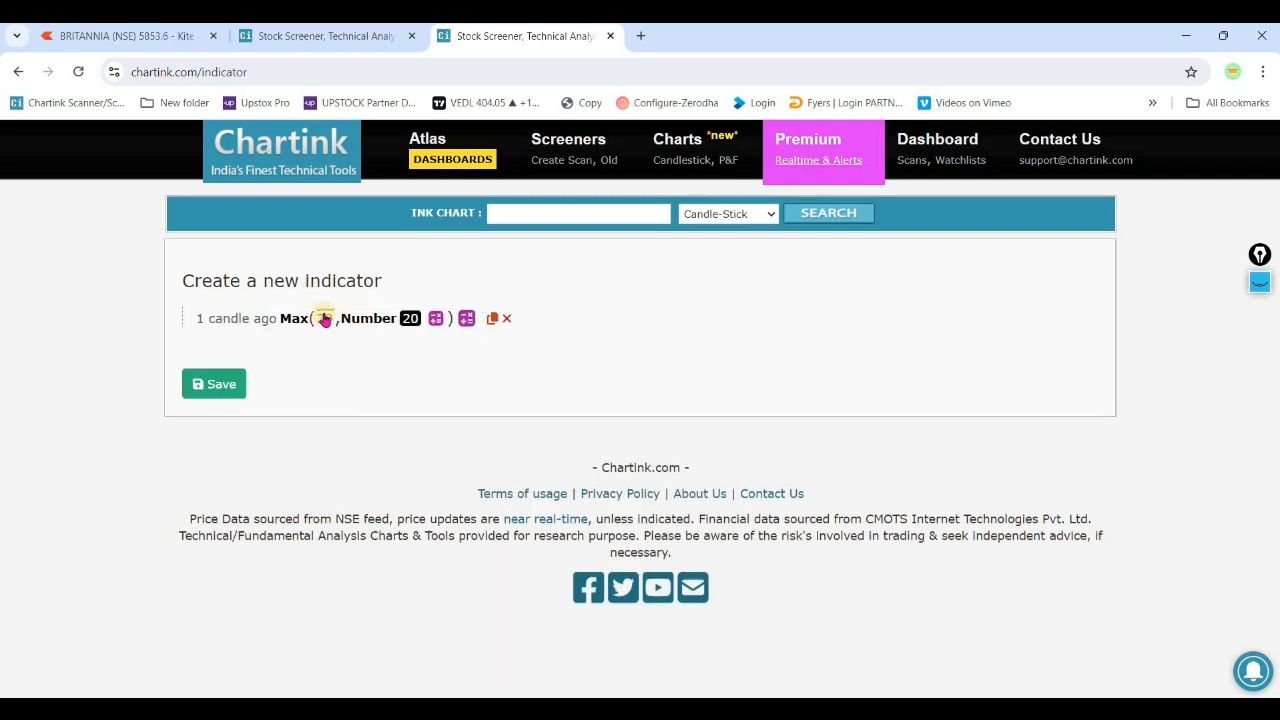
left_click(372, 320)
left_click(397, 534)
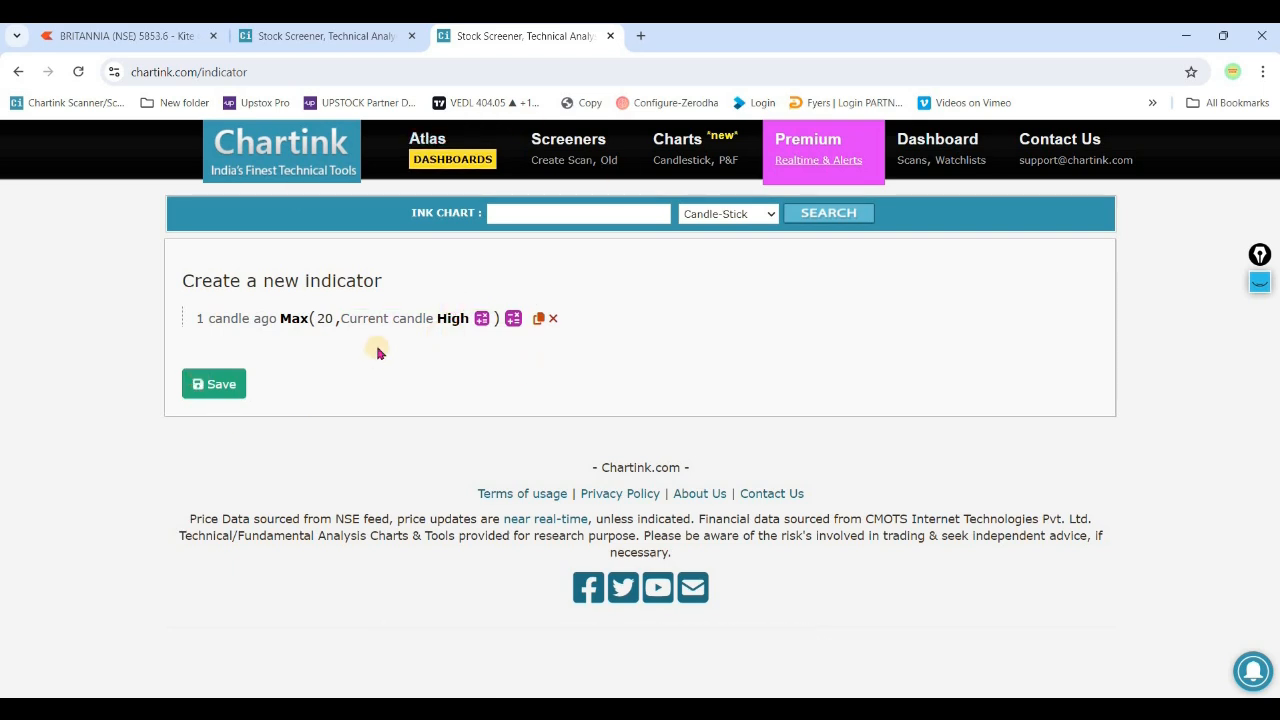
- Save the custom indicator under the name UPPER DONCHIAN CHANNEL BAND
left_click(214, 384)
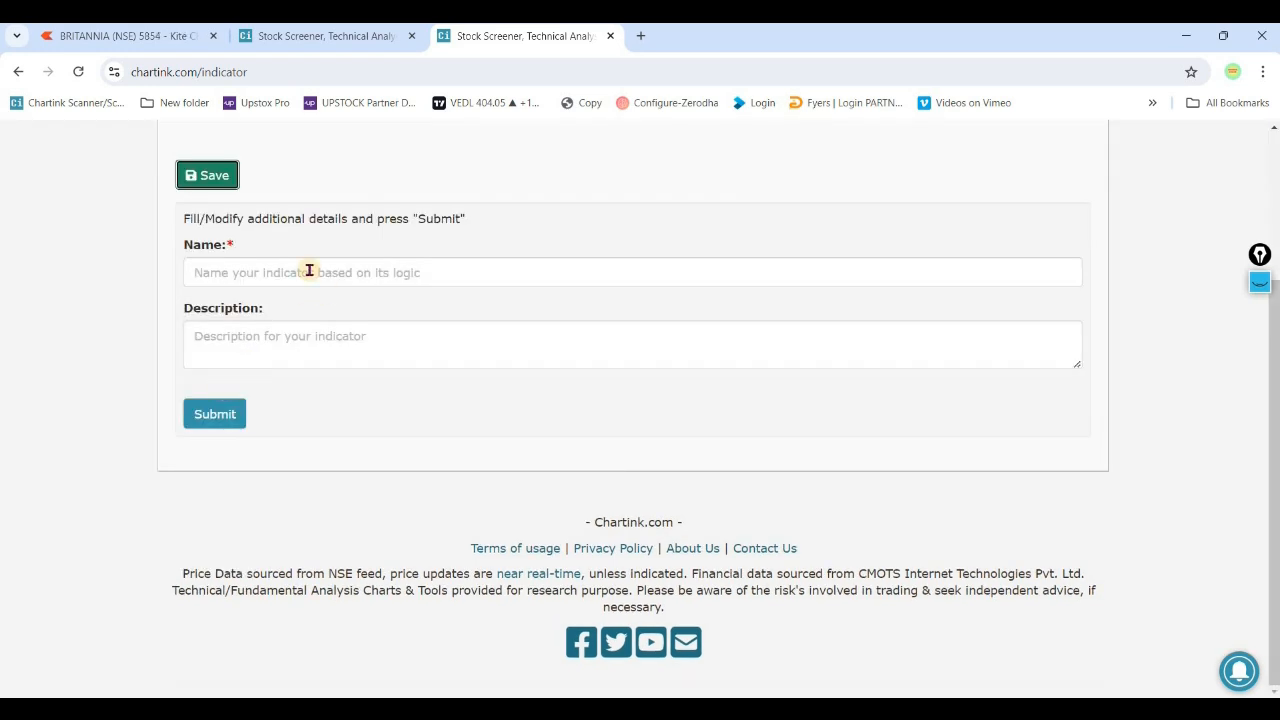
left_click(309, 272)
type("UPPER DONCIHIAN CHANNEL ")
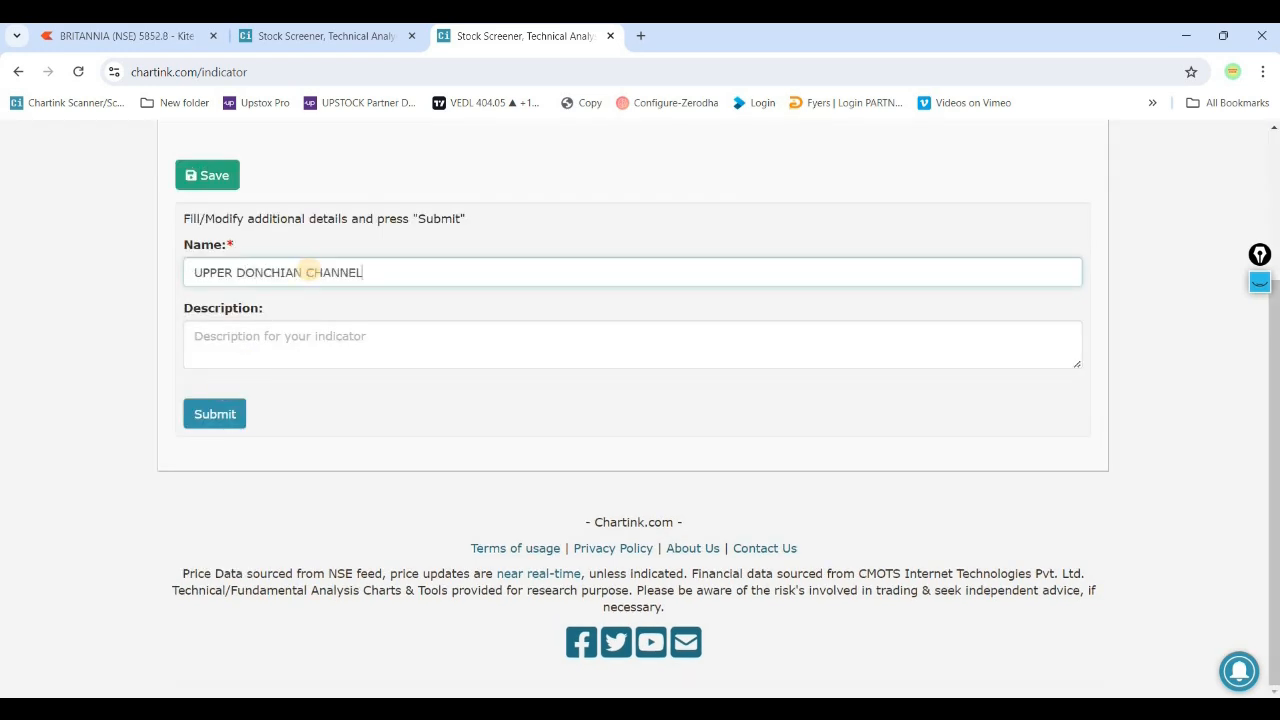
type("BAND")
left_click(218, 418)
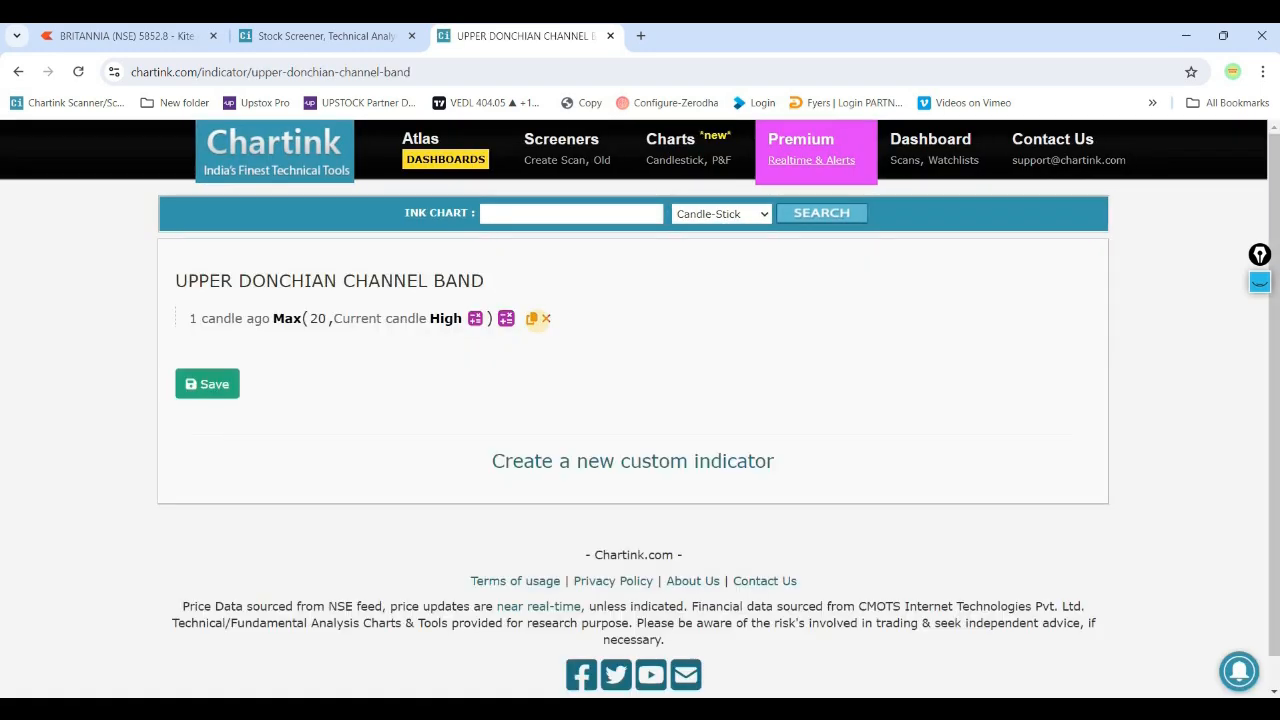
- Copy the upper band formula into a new custom indicator and change it to 1 candle ago Min(20, Current candle Low)
left_click(531, 318)
left_click(790, 195)
left_click(657, 464)
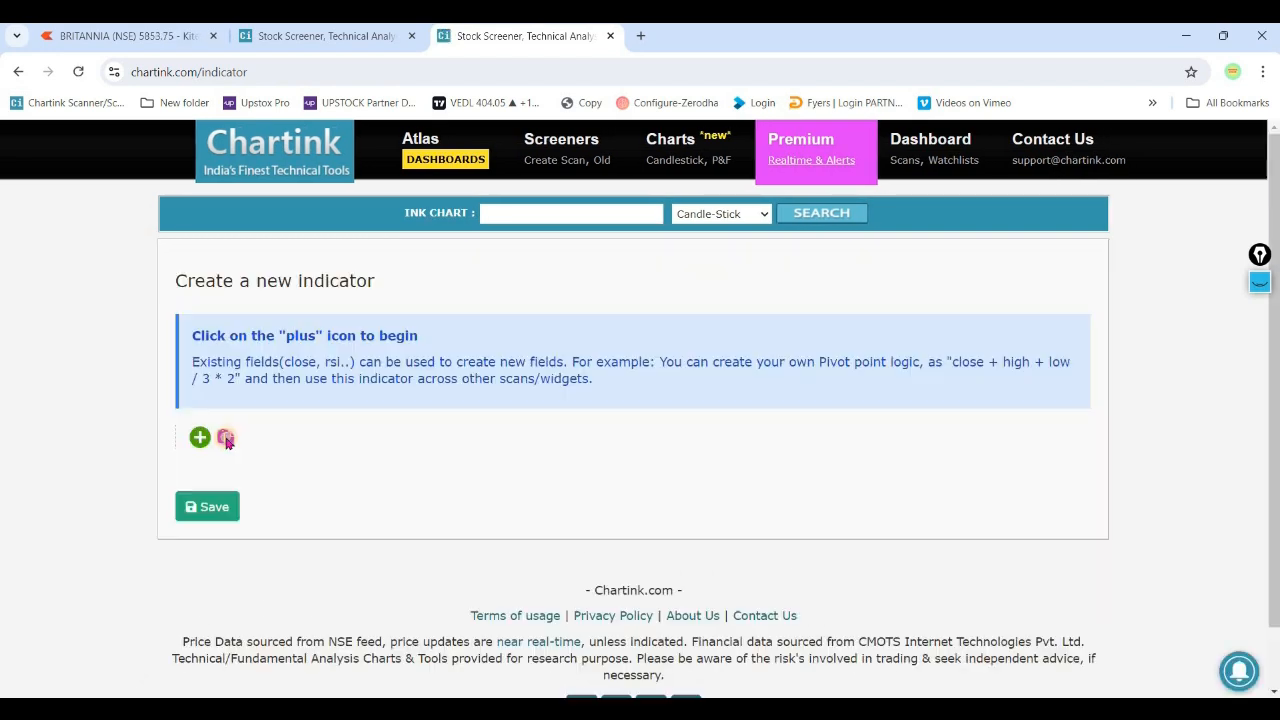
left_click(222, 435)
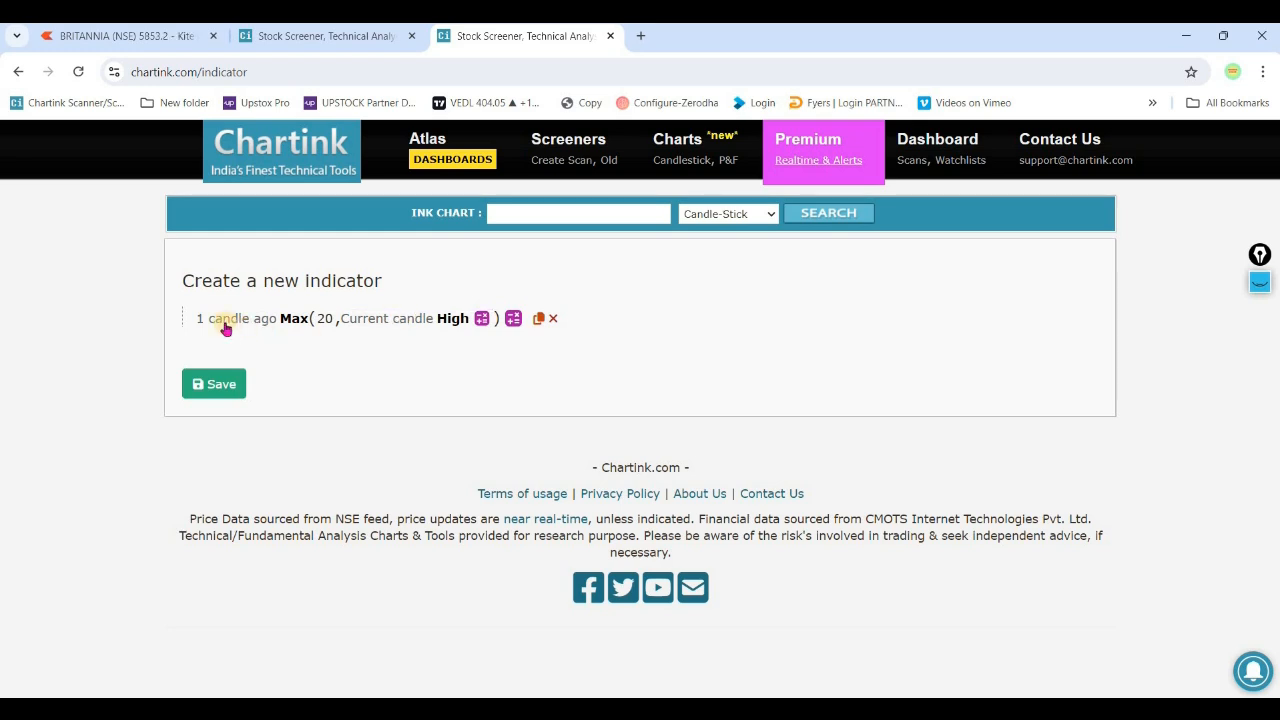
left_click(296, 316)
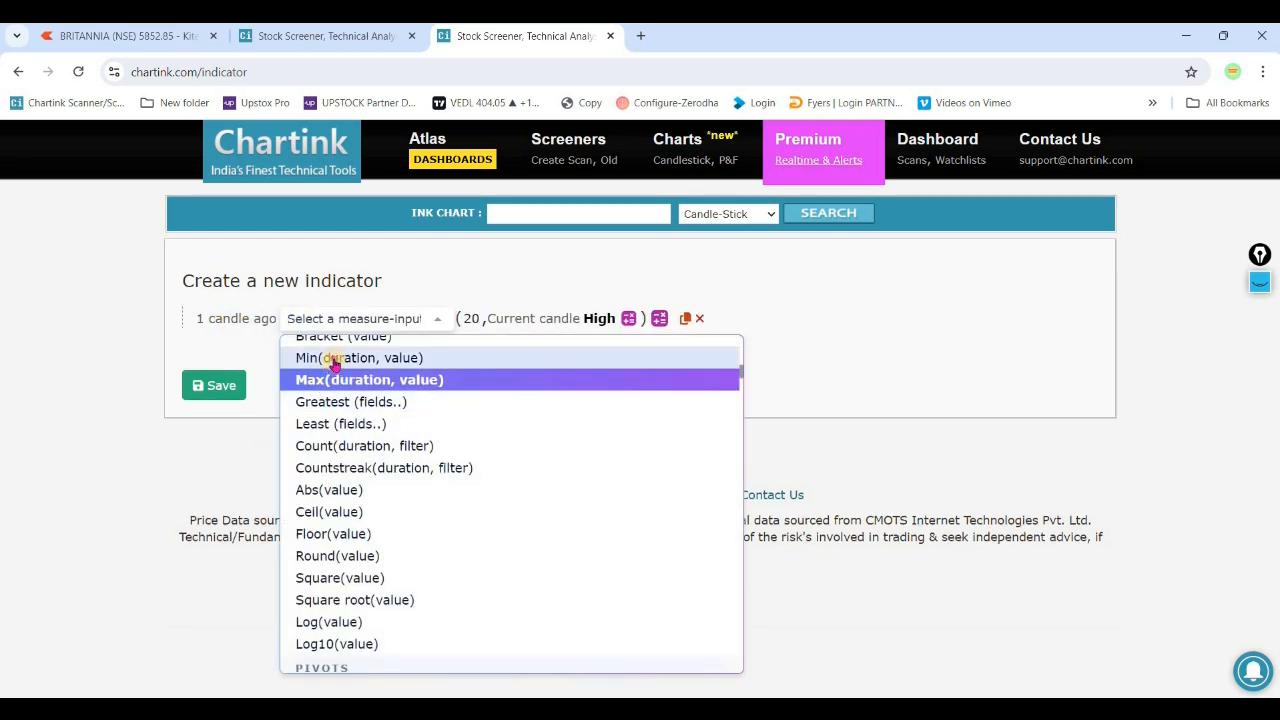
left_click(326, 357)
- Save the lower band formula as a custom indicator named LOWER DONCHIAN CHANNEL BAND
left_click(214, 384)
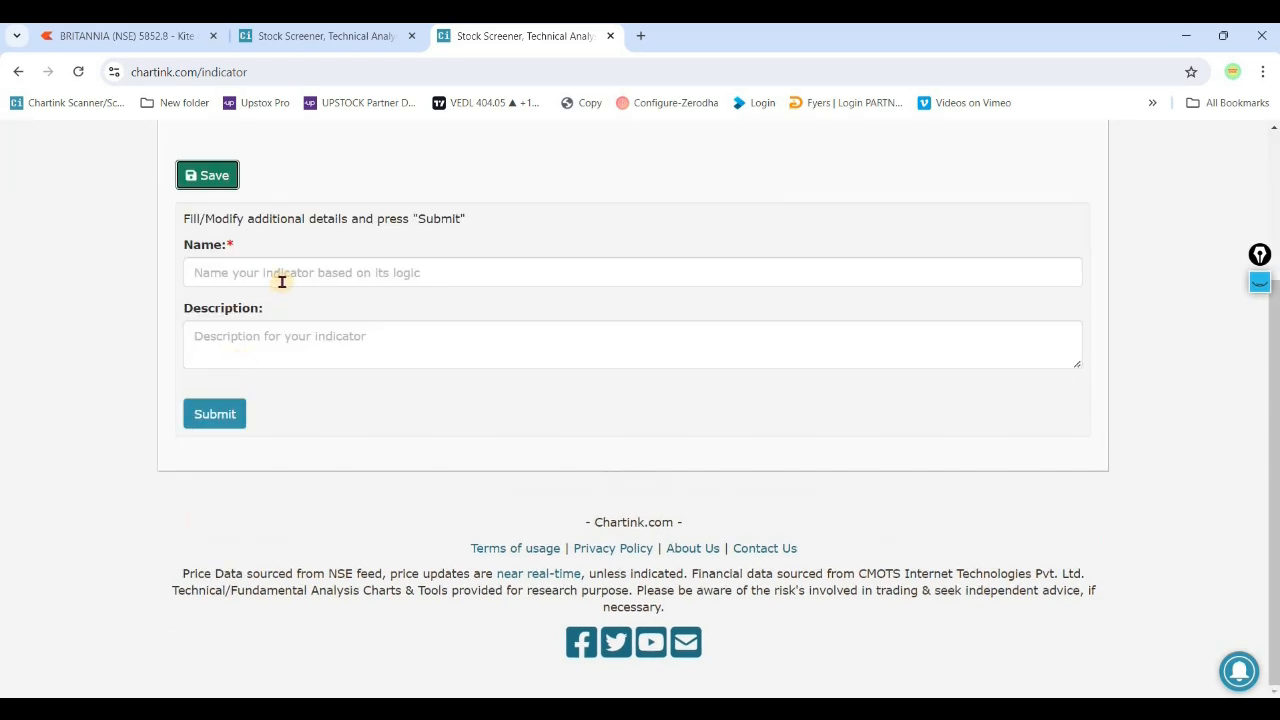
left_click(282, 279)
type("LOWER DONCHIA")
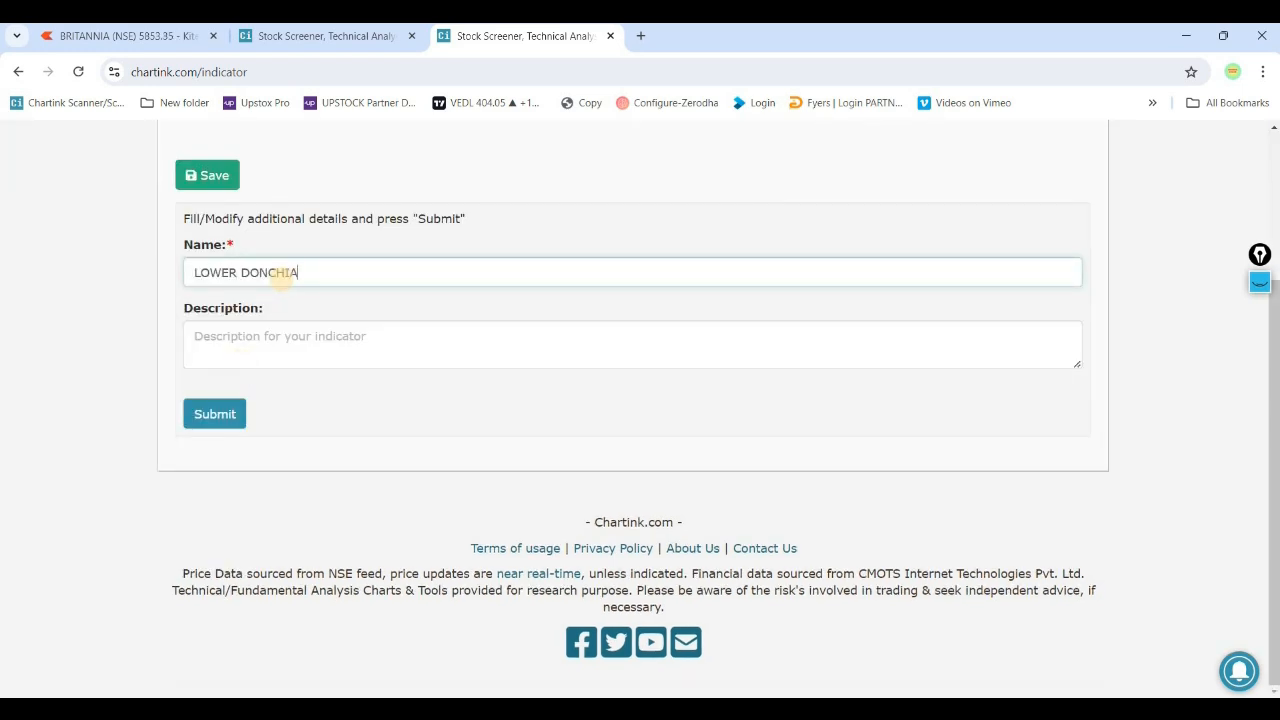
type("N CHANNEL BAND")
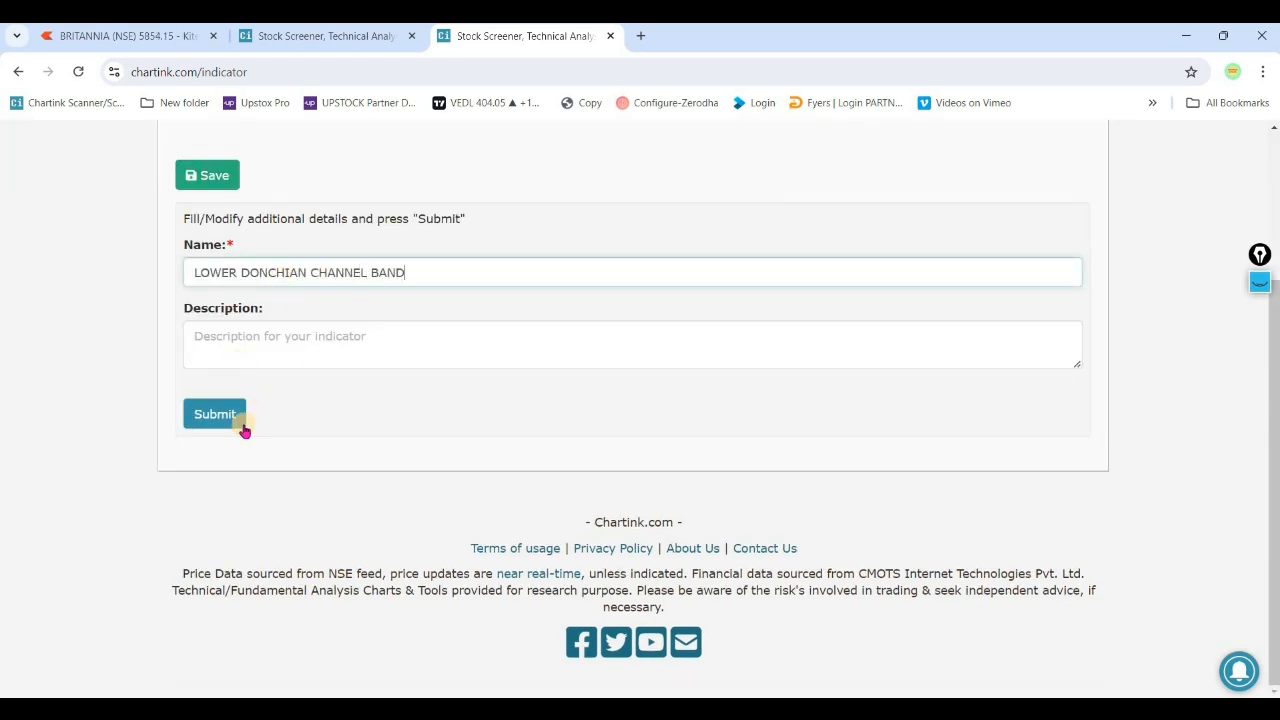
left_click(225, 420)
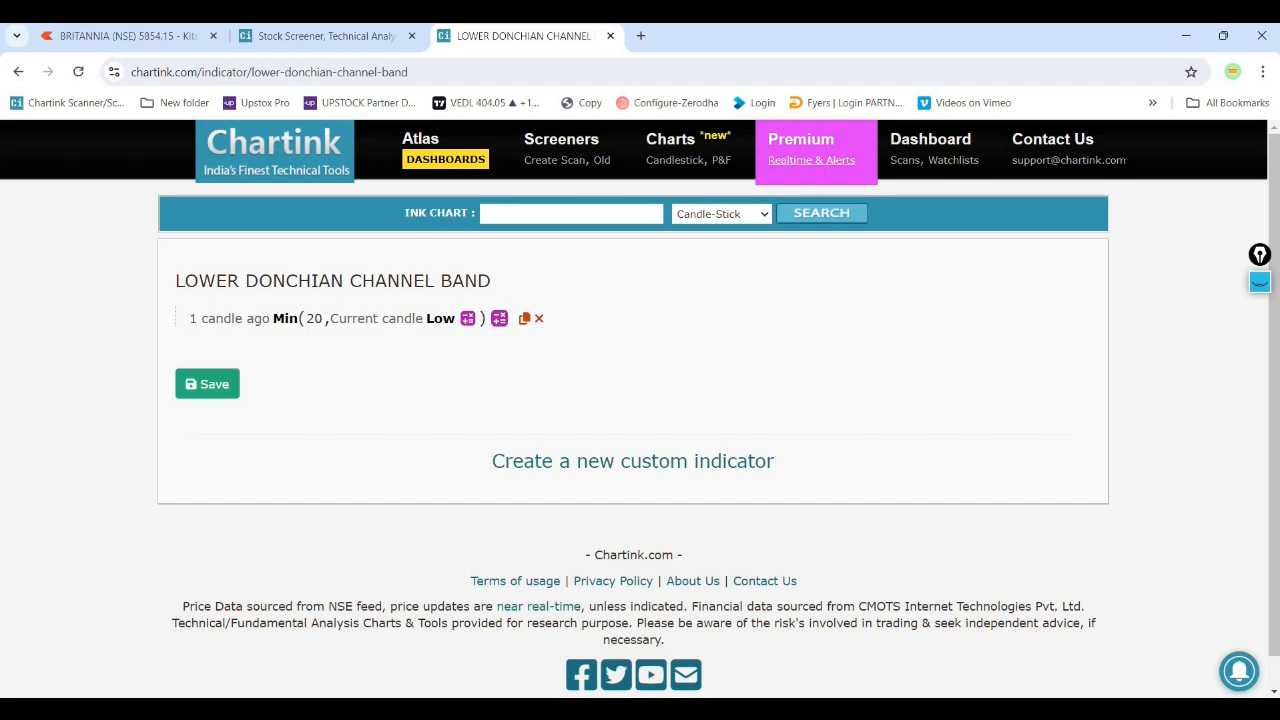
- Review the Donchian Channel on the BRITANNIA chart in Kite and return to the Chartink stock screener
left_click(358, 45)
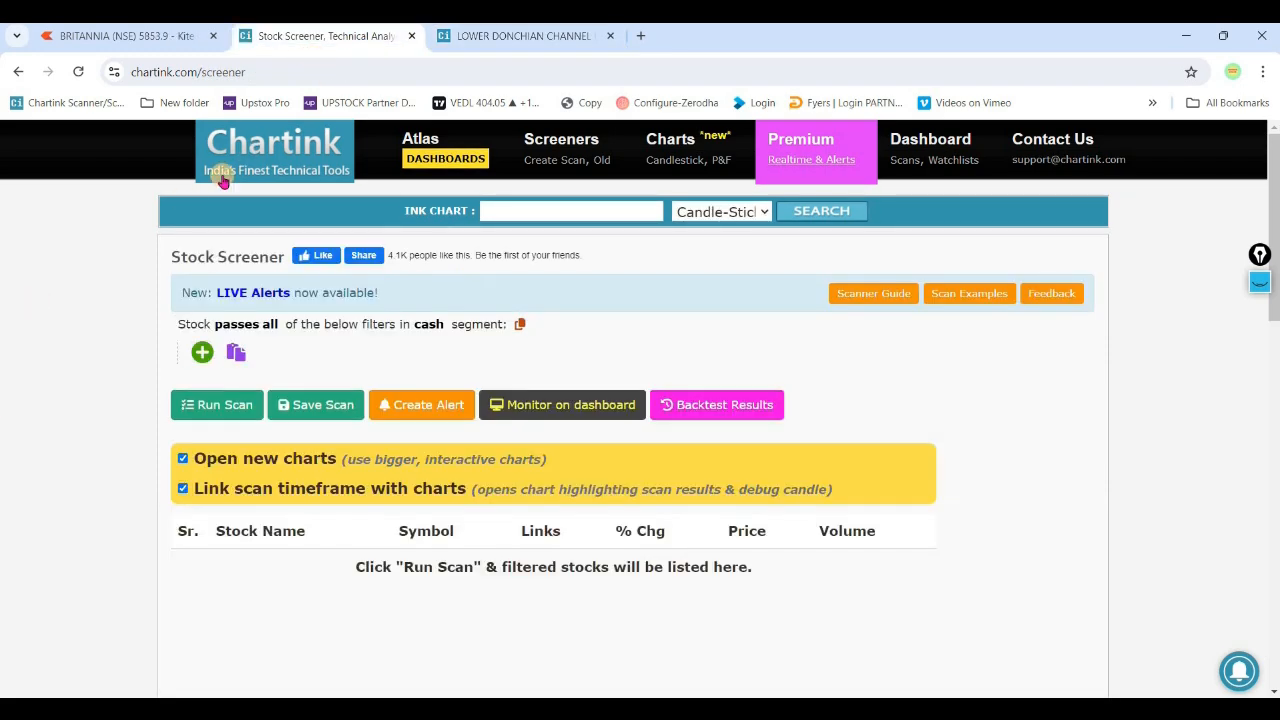
left_click(162, 38)
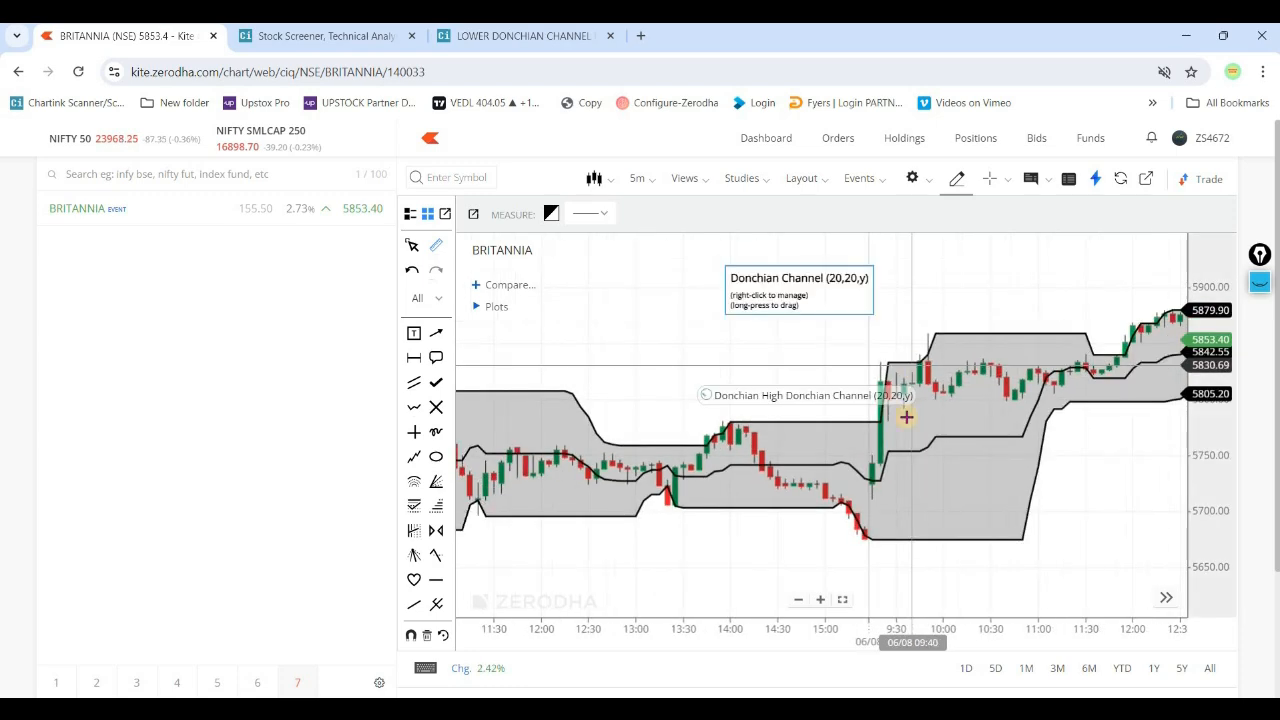
left_click(309, 37)
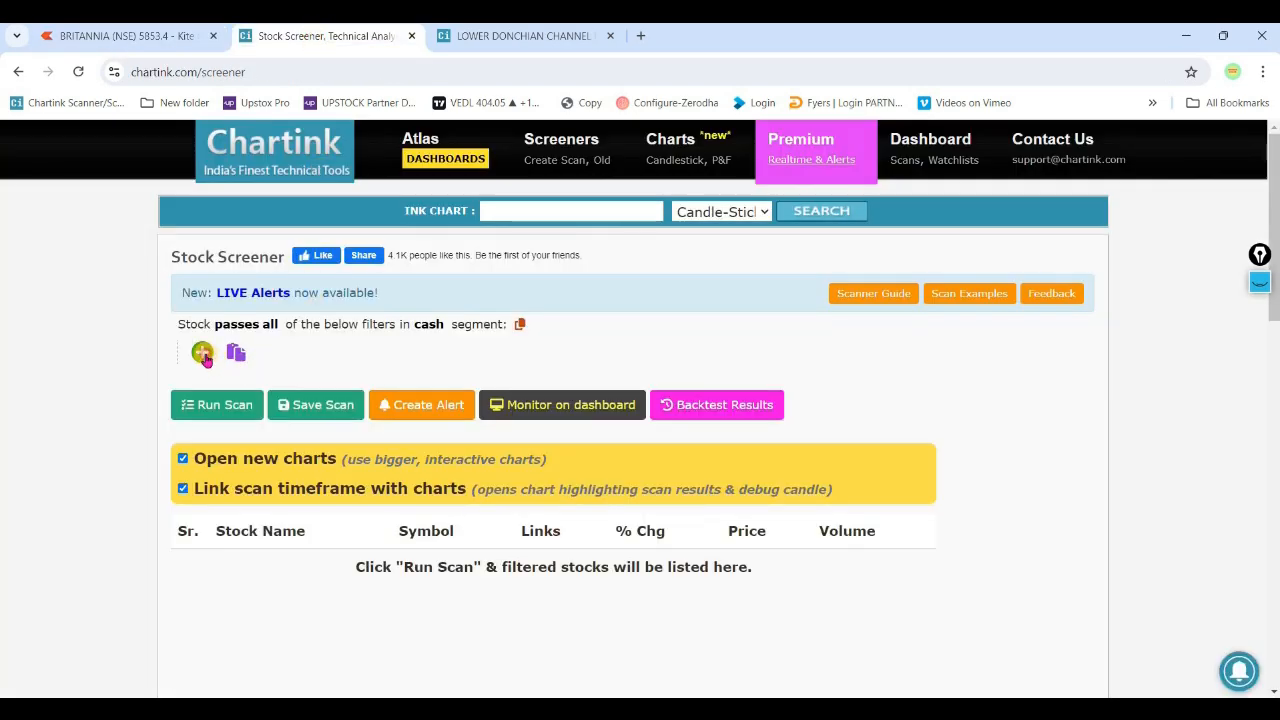
- Add a [0] 5 minute Close filter to the scan and set the stock segment to futures
left_click(204, 354)
scroll(310, 512, "up", 10)
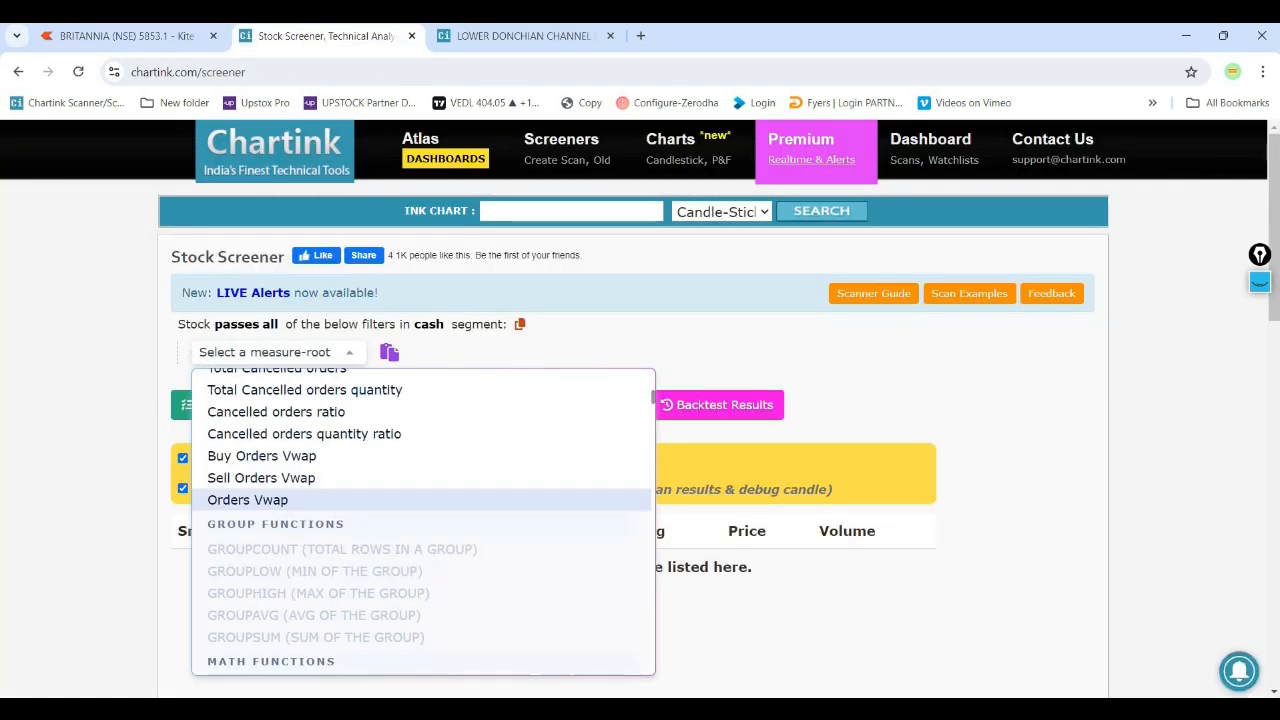
scroll(352, 533, "up", 3)
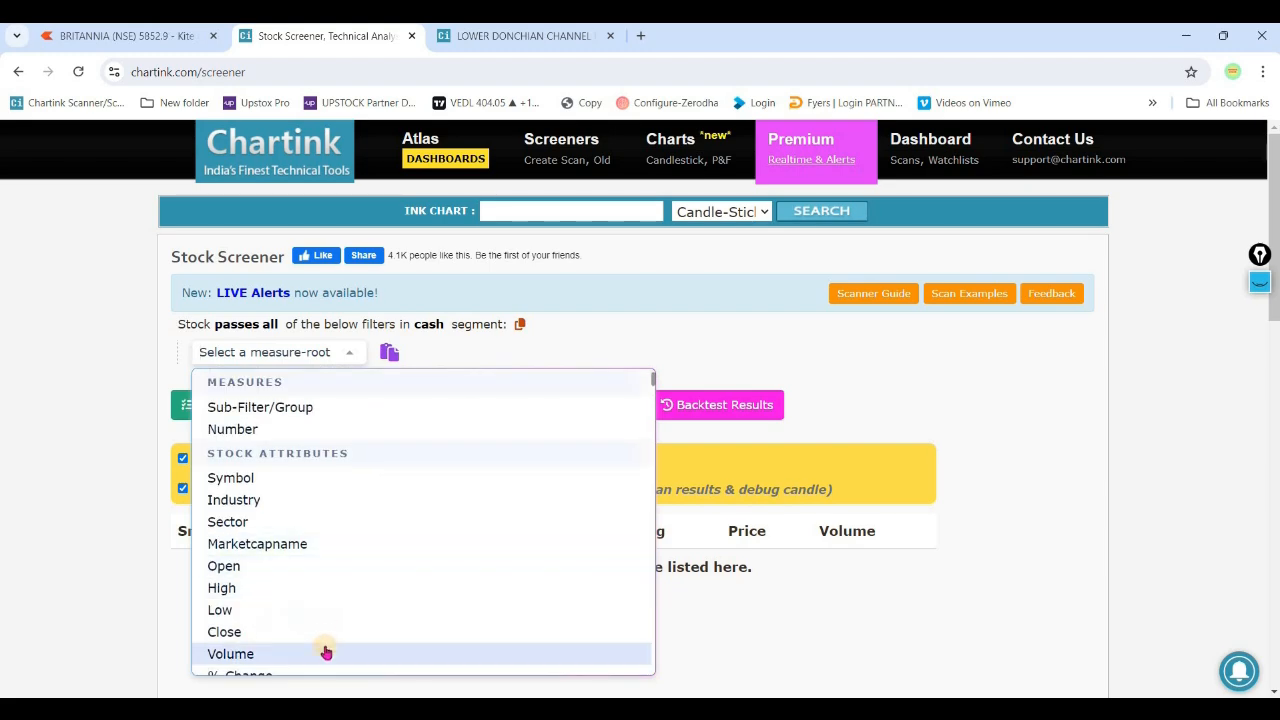
left_click(326, 637)
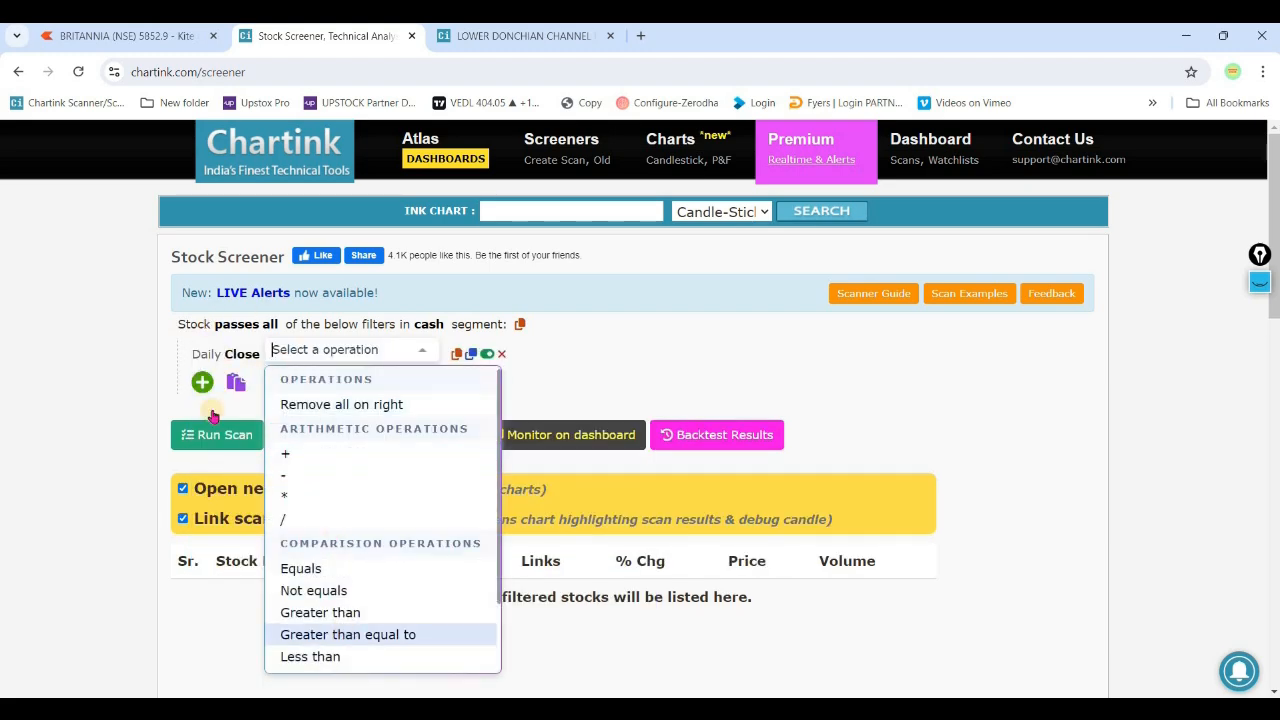
left_click(206, 354)
left_click(418, 320)
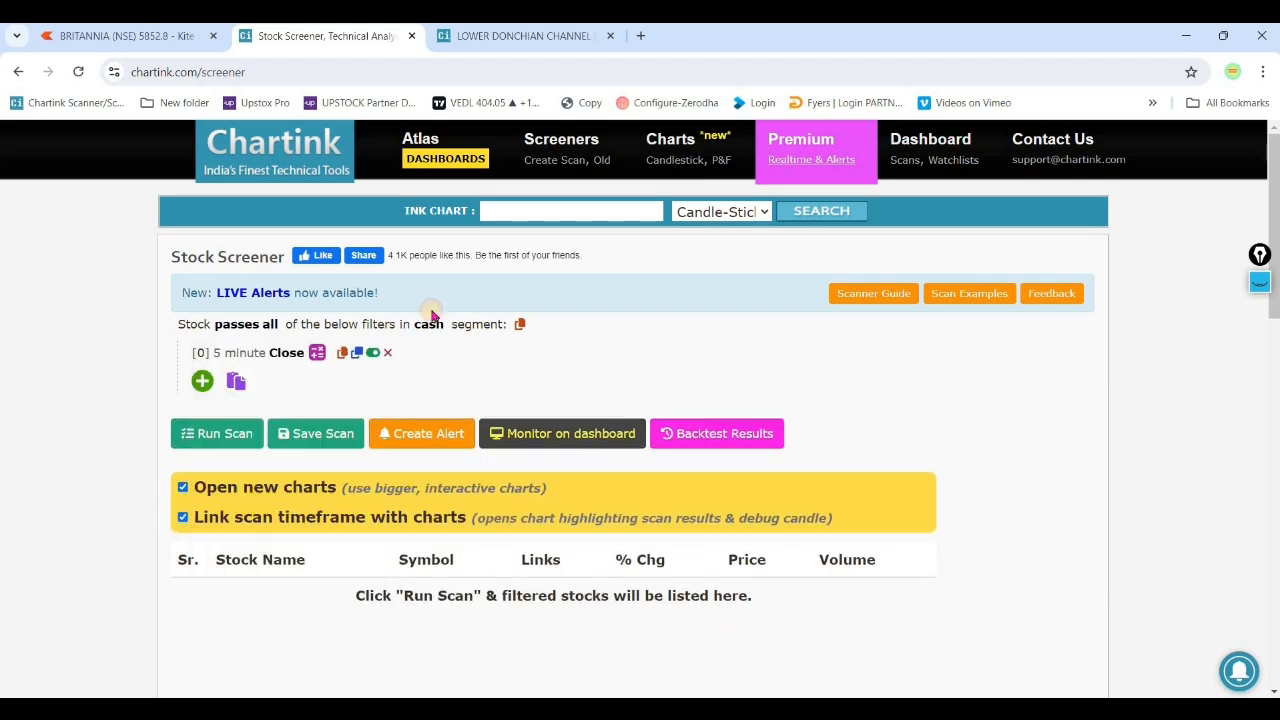
left_click(426, 324)
left_click(484, 465)
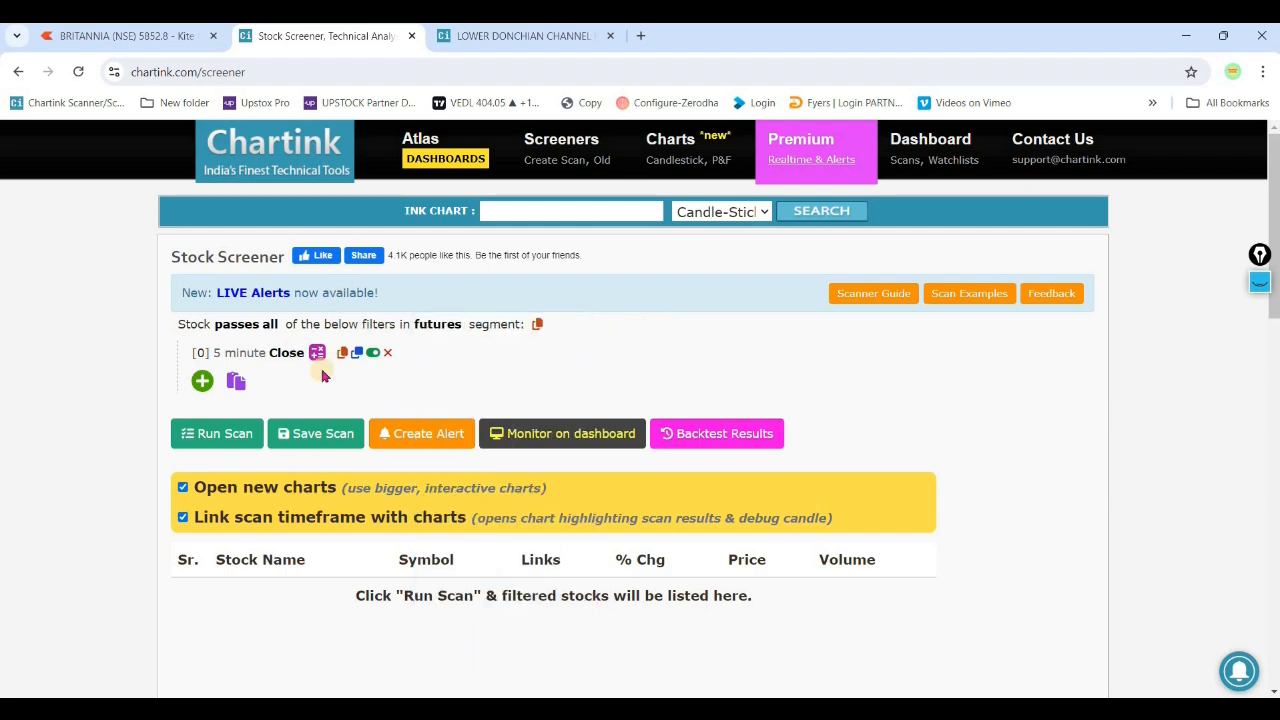
- Add a Crossed above comparison to the 5 minute Close filter
left_click(318, 358)
scroll(414, 600, "down", 3)
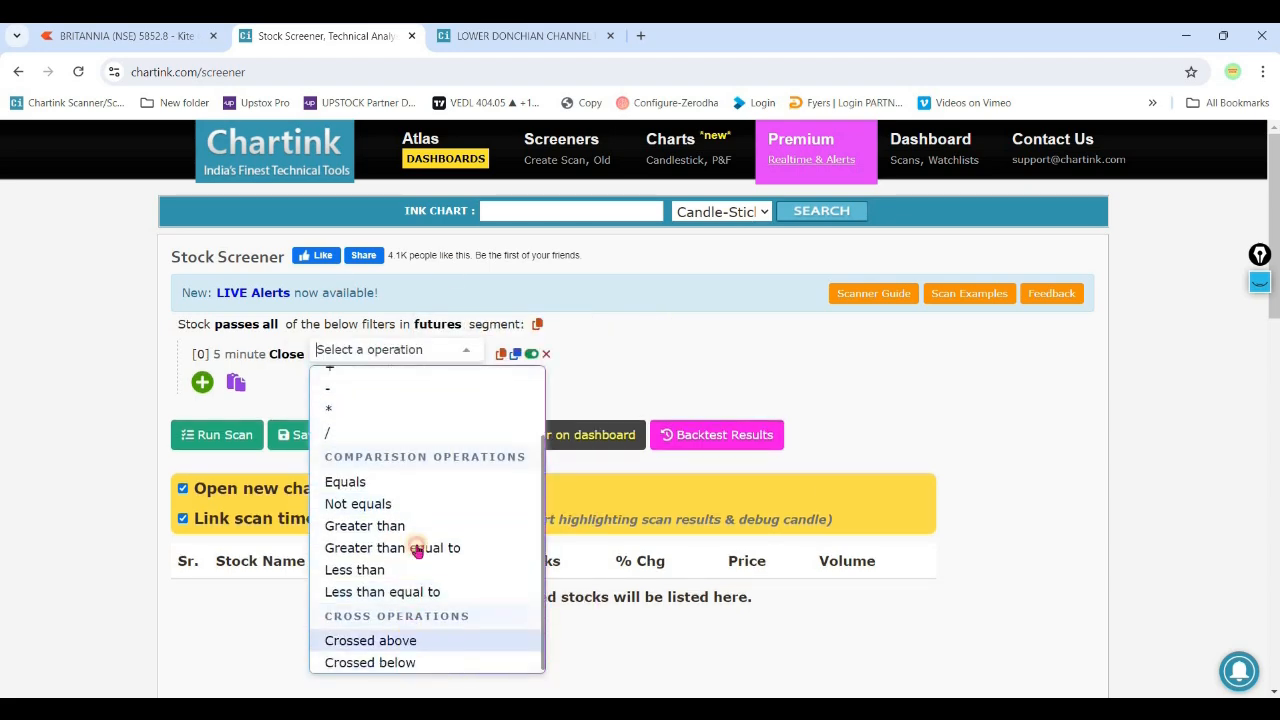
left_click(414, 638)
type("UPP")
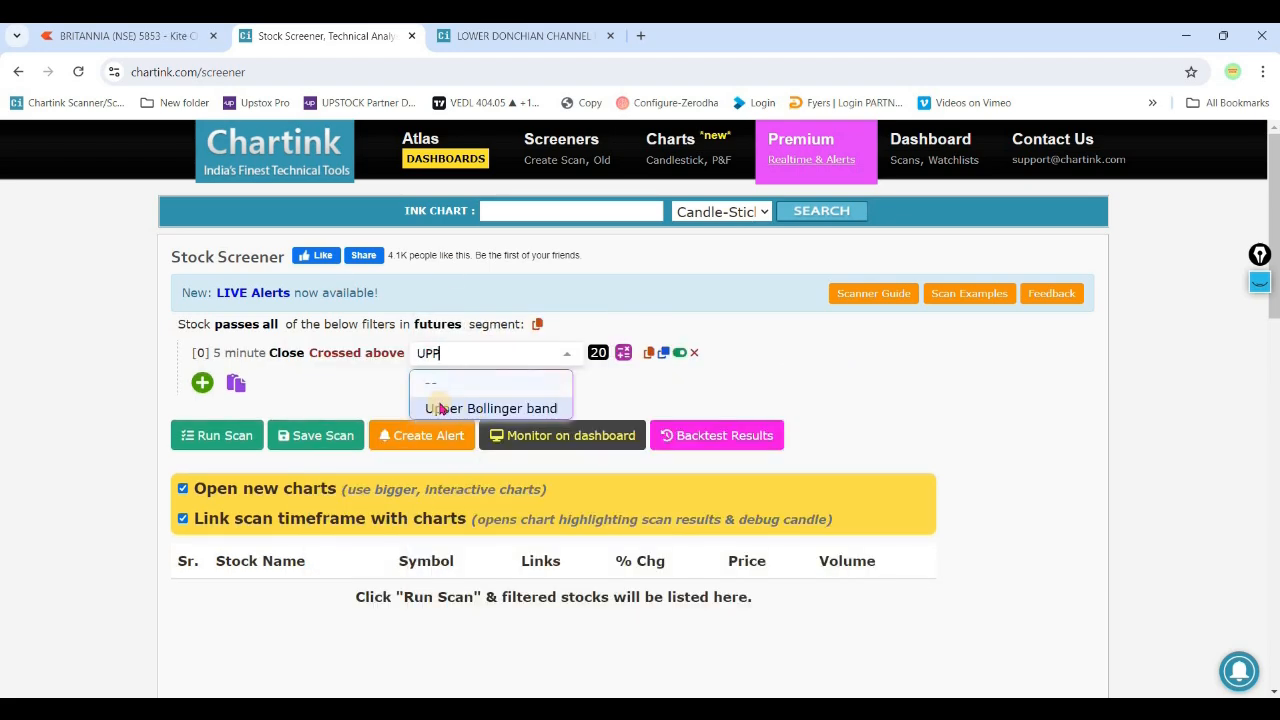
key("BackSpace")
scroll(491, 466, "down", 8)
scroll(487, 472, "up", 10)
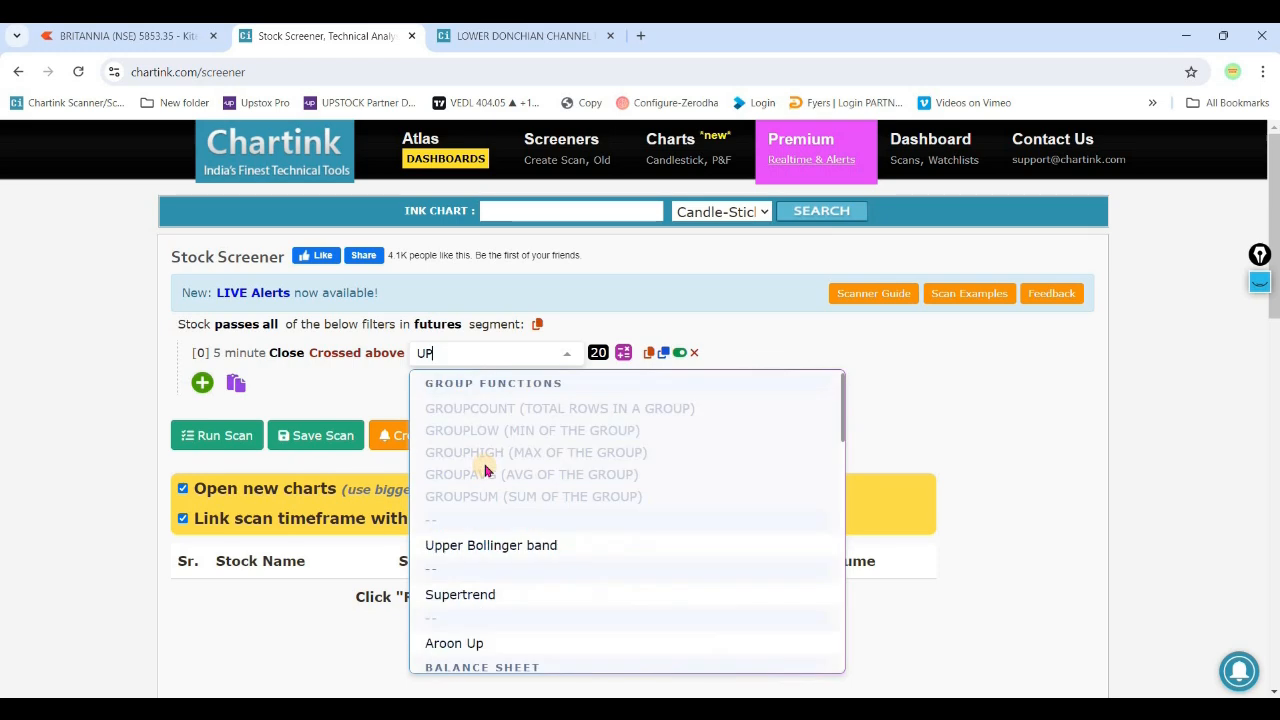
type("P")
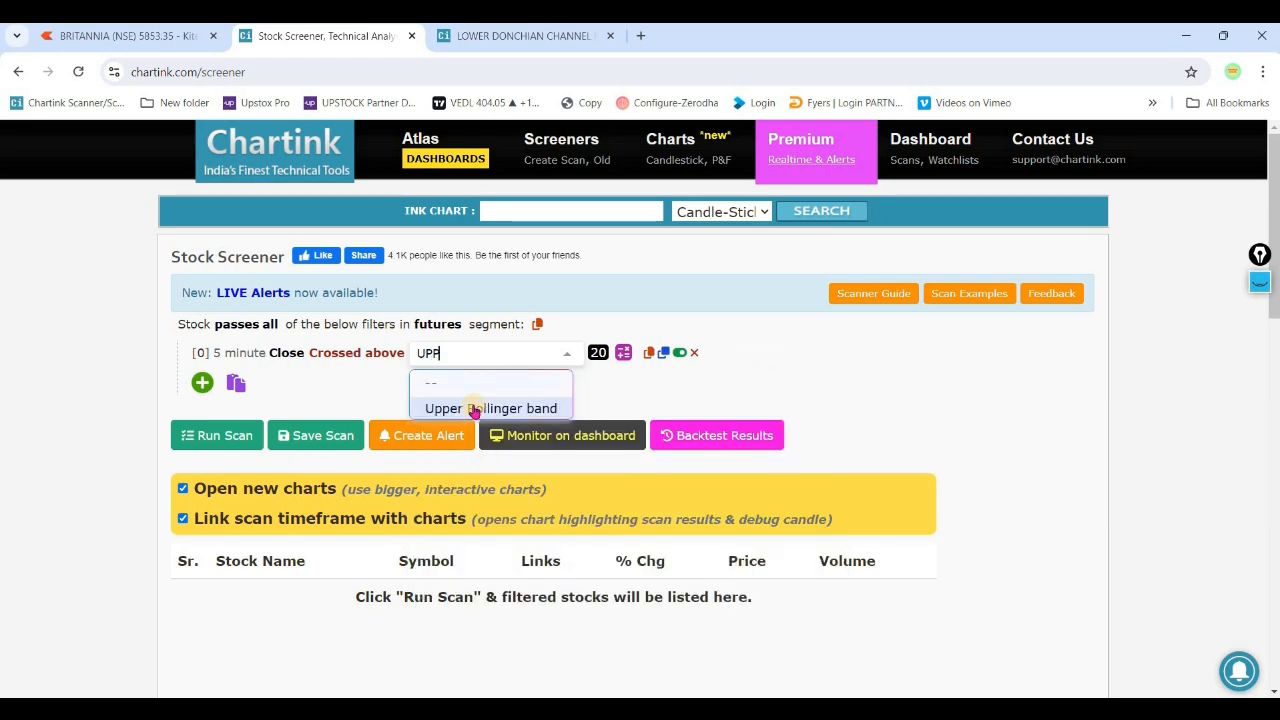
left_click(351, 397)
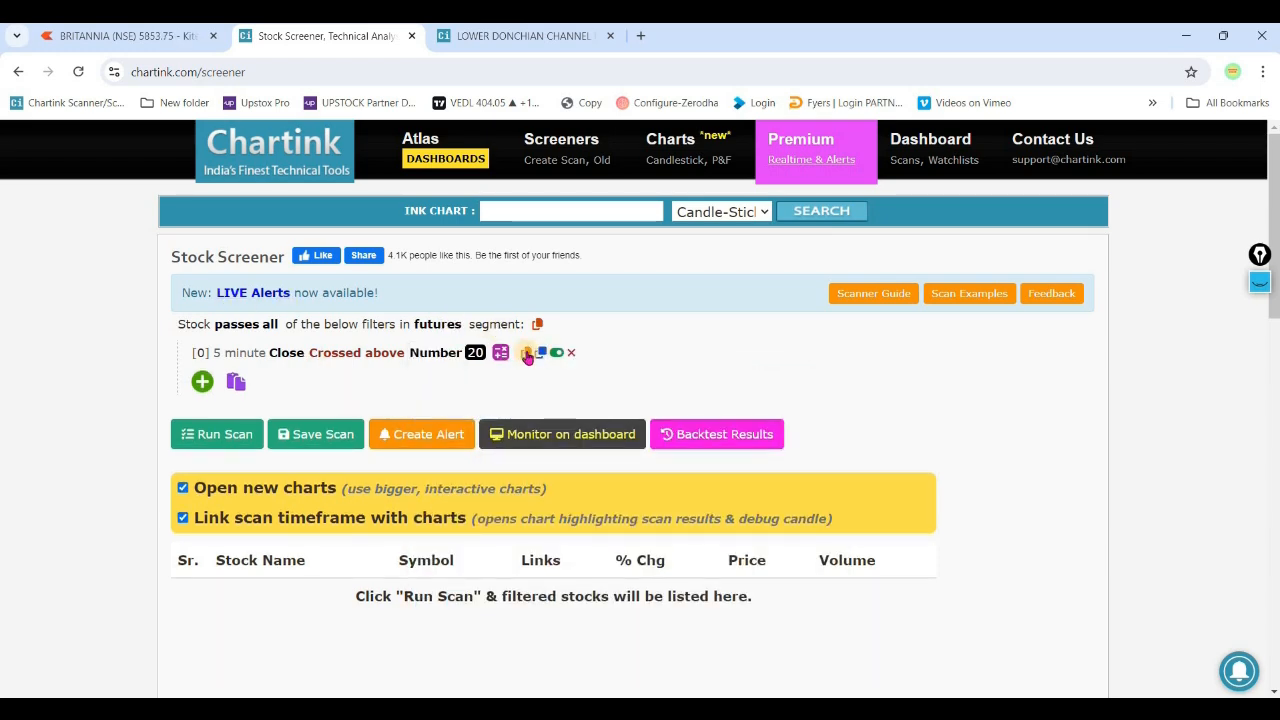
left_click(777, 194)
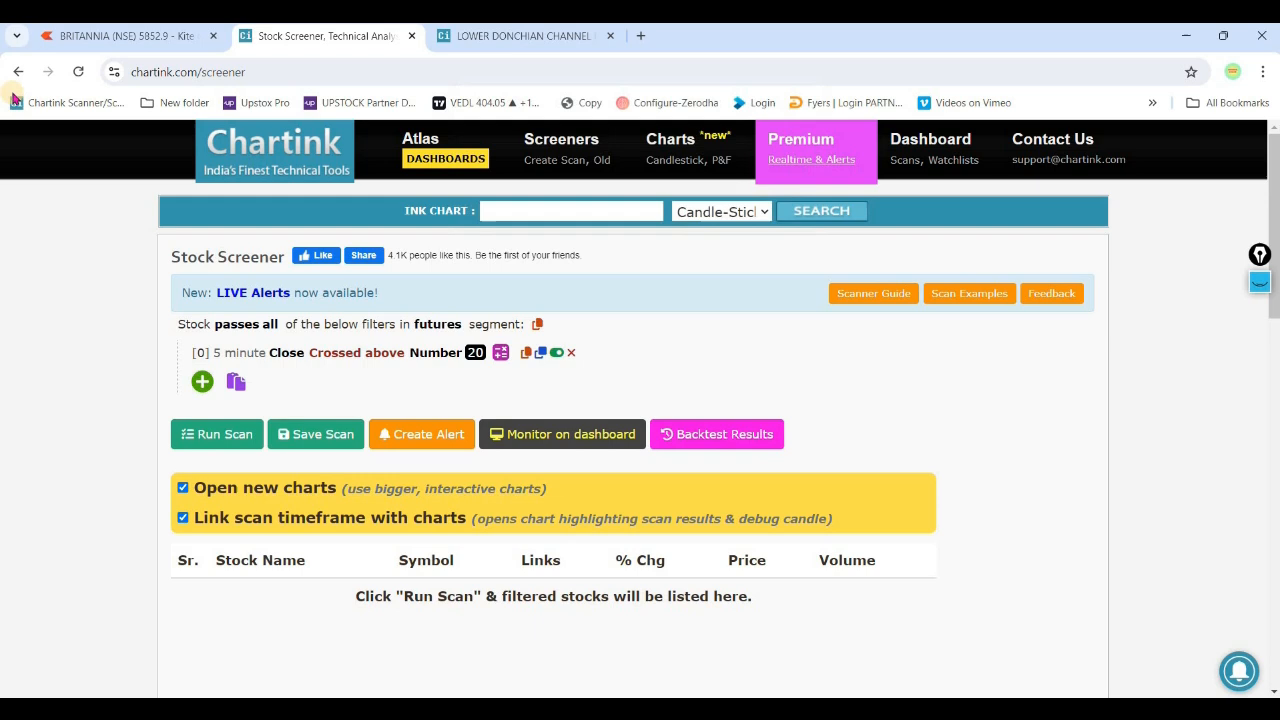
- Reload the screener page and set the crossover target to the custom indicator UPPER DONCHIAN CHANNEL BAND
left_click(78, 72)
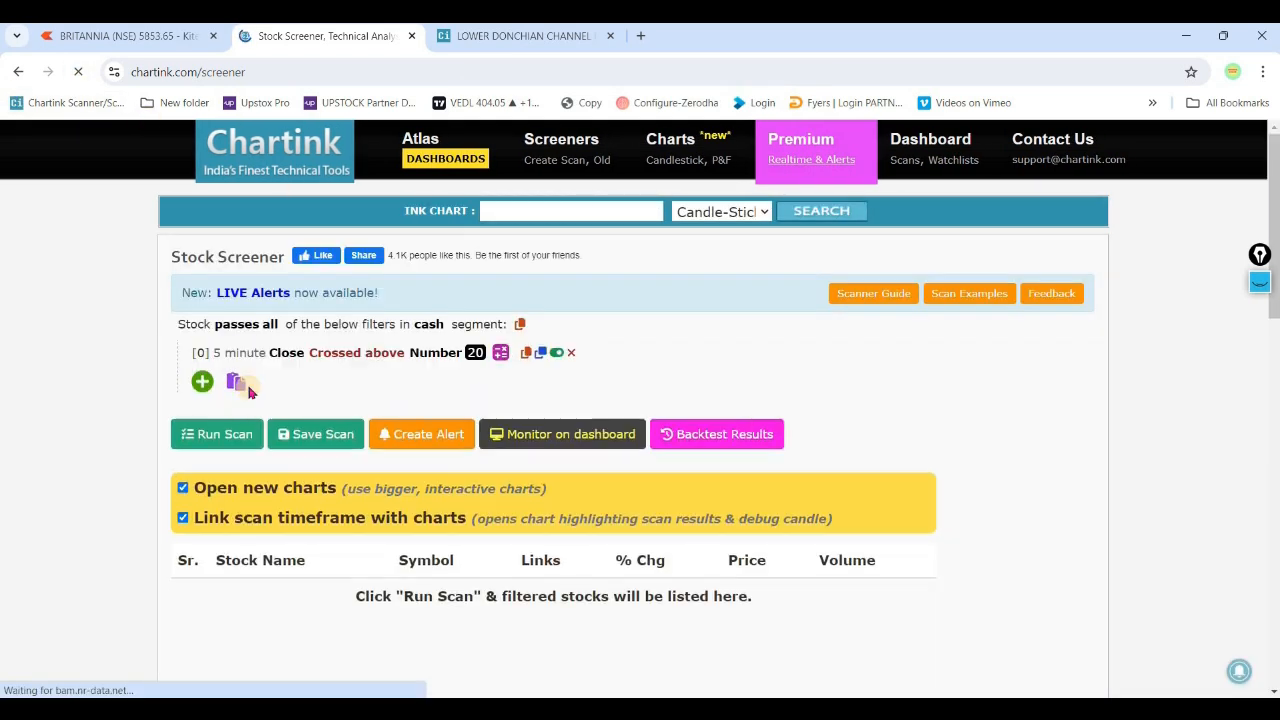
left_click(440, 356)
type("UPP")
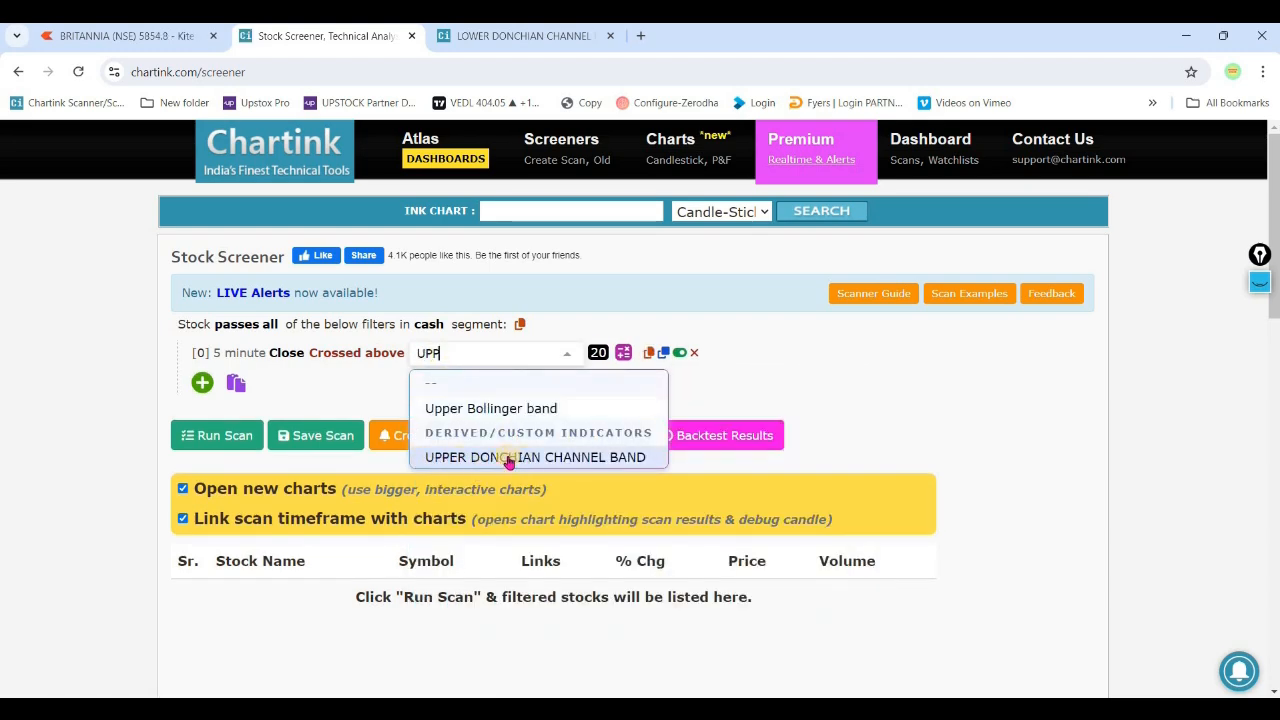
left_click(545, 458)
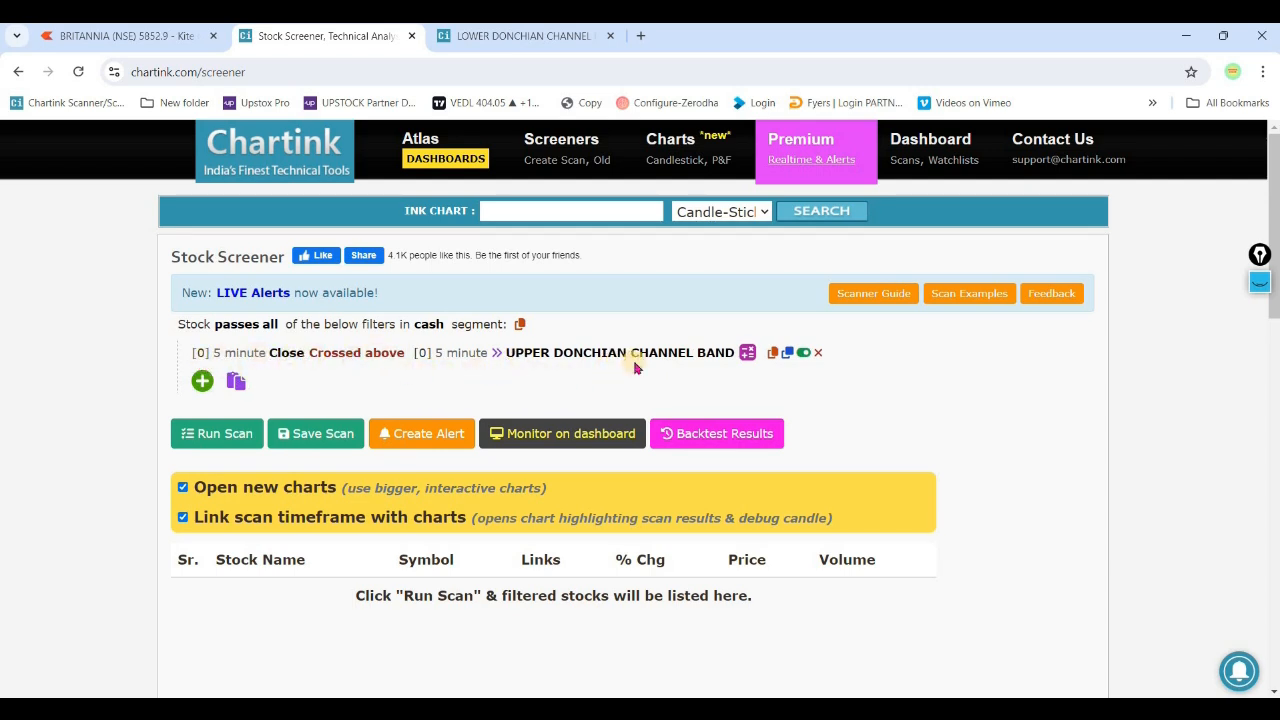
- Set the stock segment to futures and save the scan as DONCHIAL CHANNEL BREAKOUT
left_click(428, 324)
left_click(452, 466)
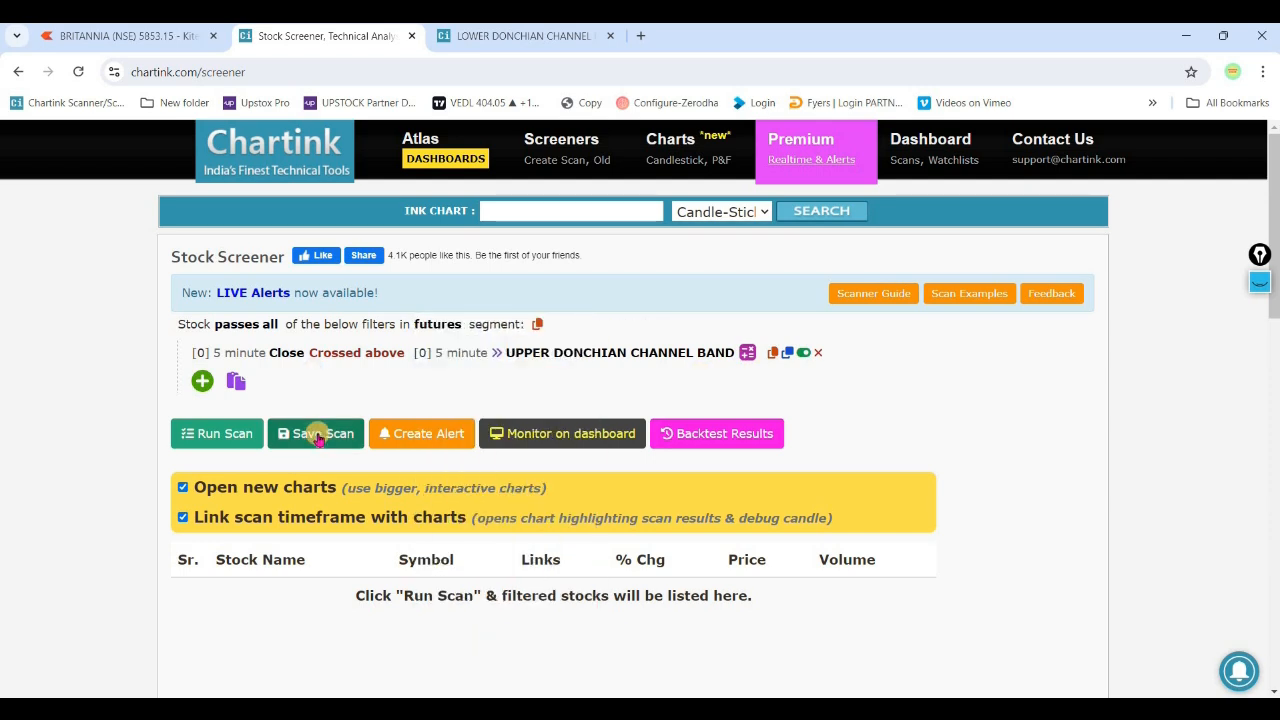
left_click(316, 433)
left_click(274, 190)
type("DONCHIAL CHANNEL BREAKOUT")
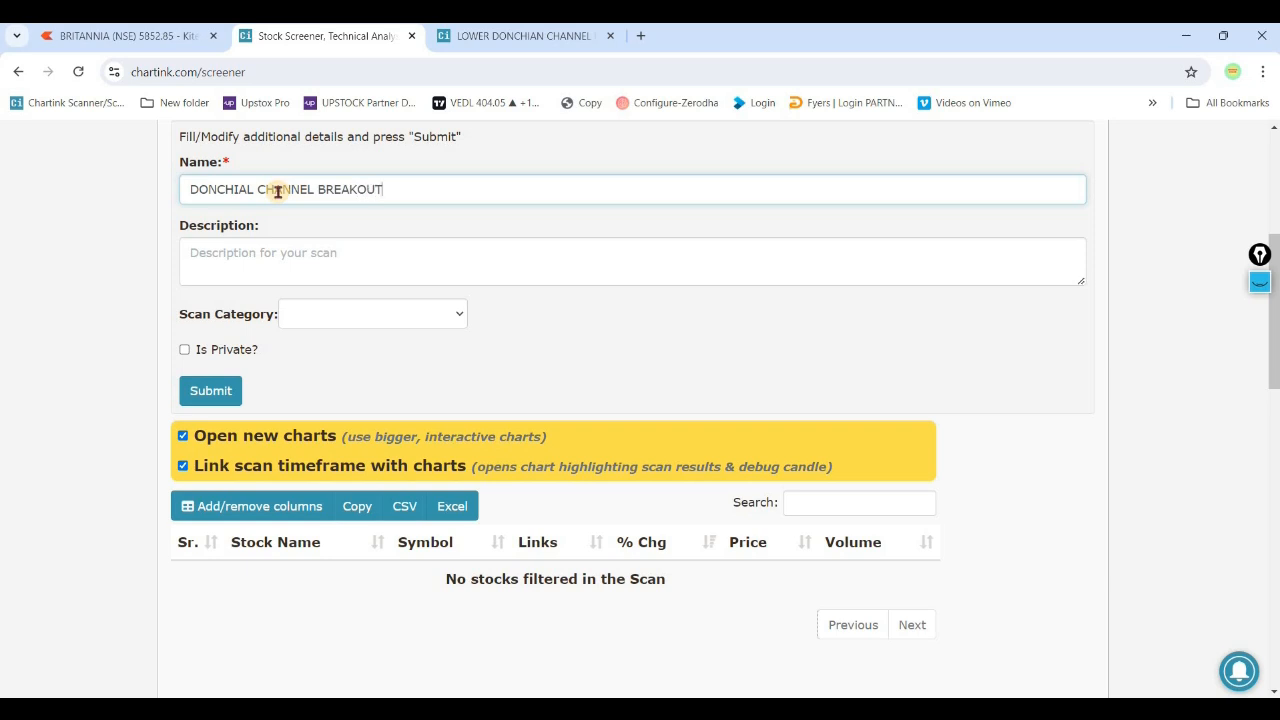
left_click(211, 390)
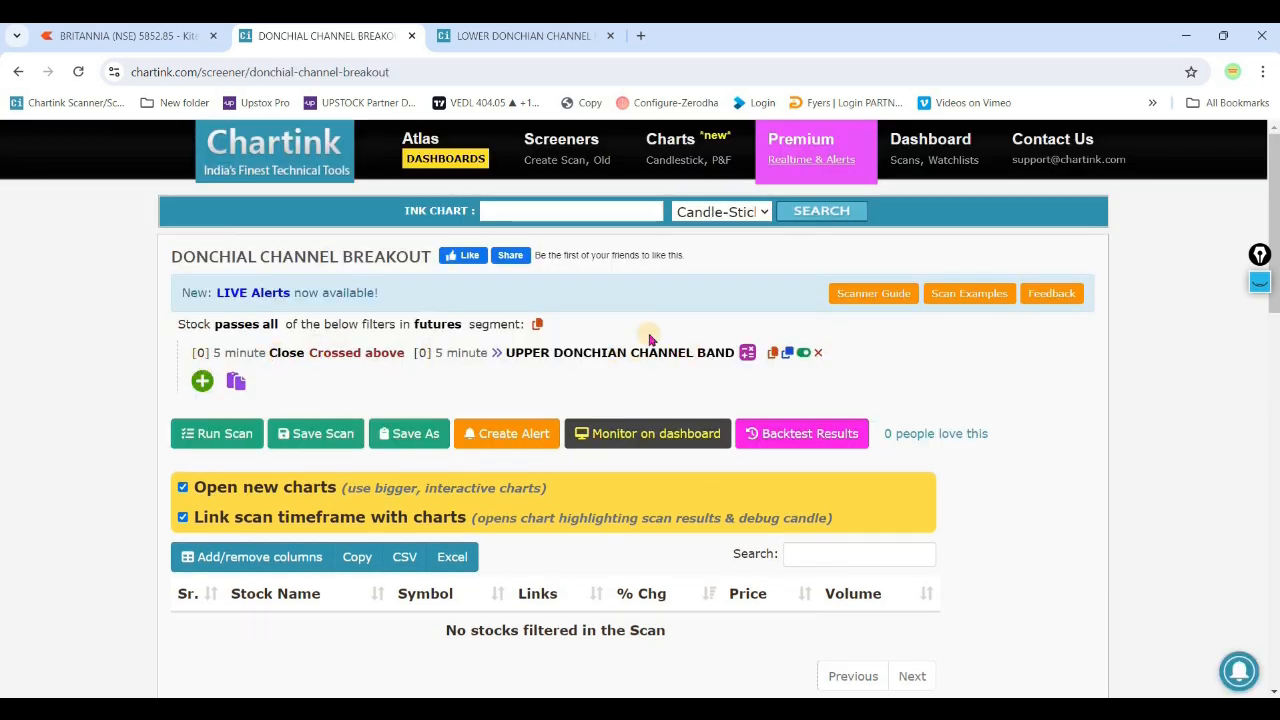
- Open the 06-08-2024 9:20 am bar in the backtest history and view the stocks filtered at that time
scroll(665, 343, "down", 10)
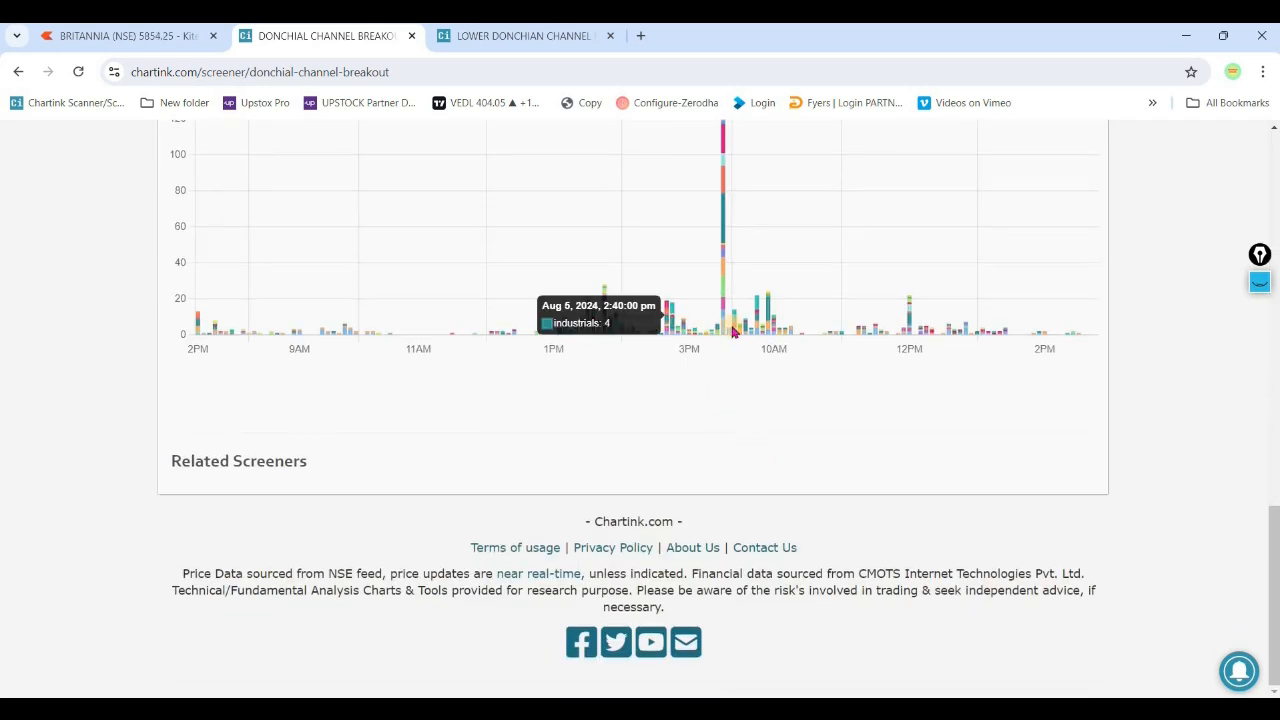
left_click(399, 363)
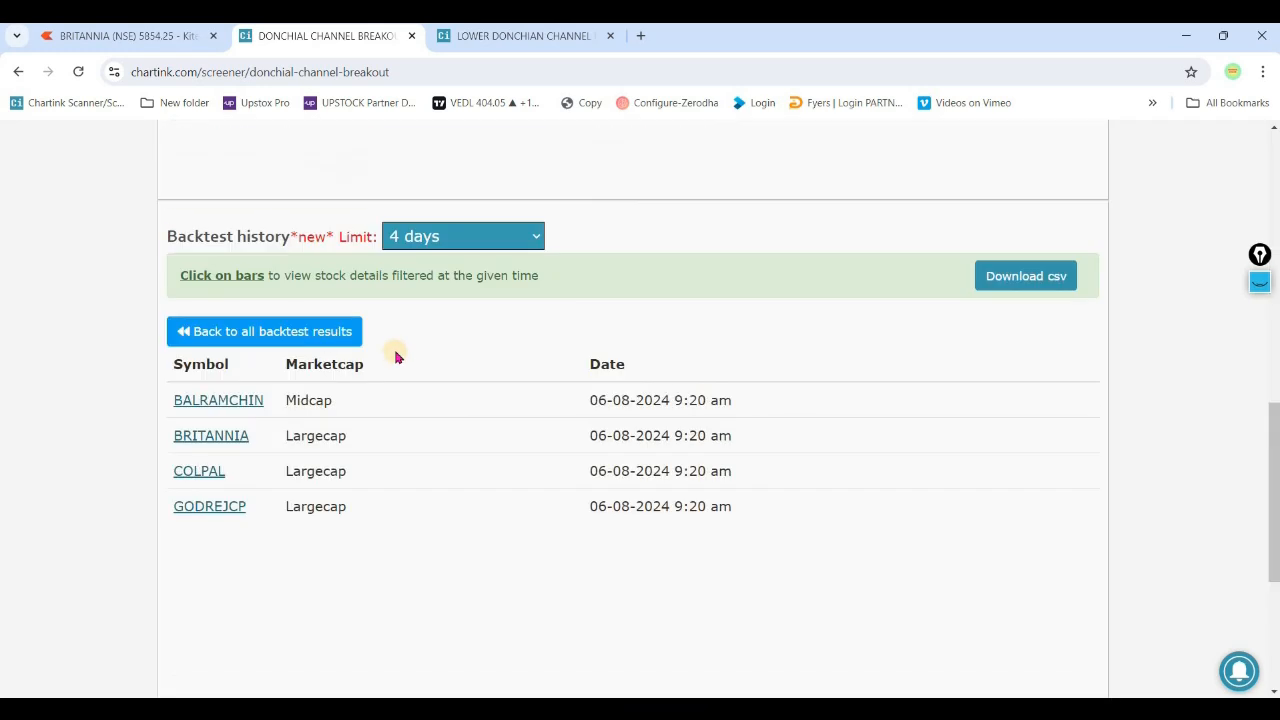
left_click(166, 44)
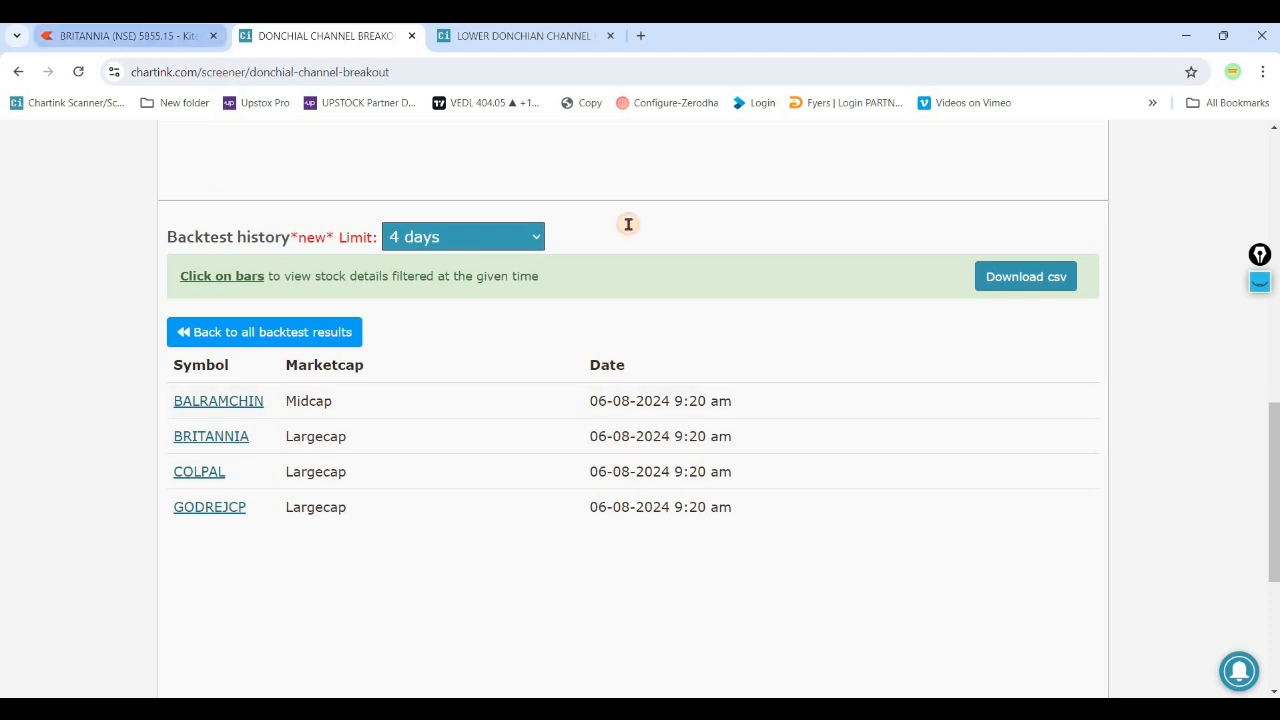
left_click(476, 37)
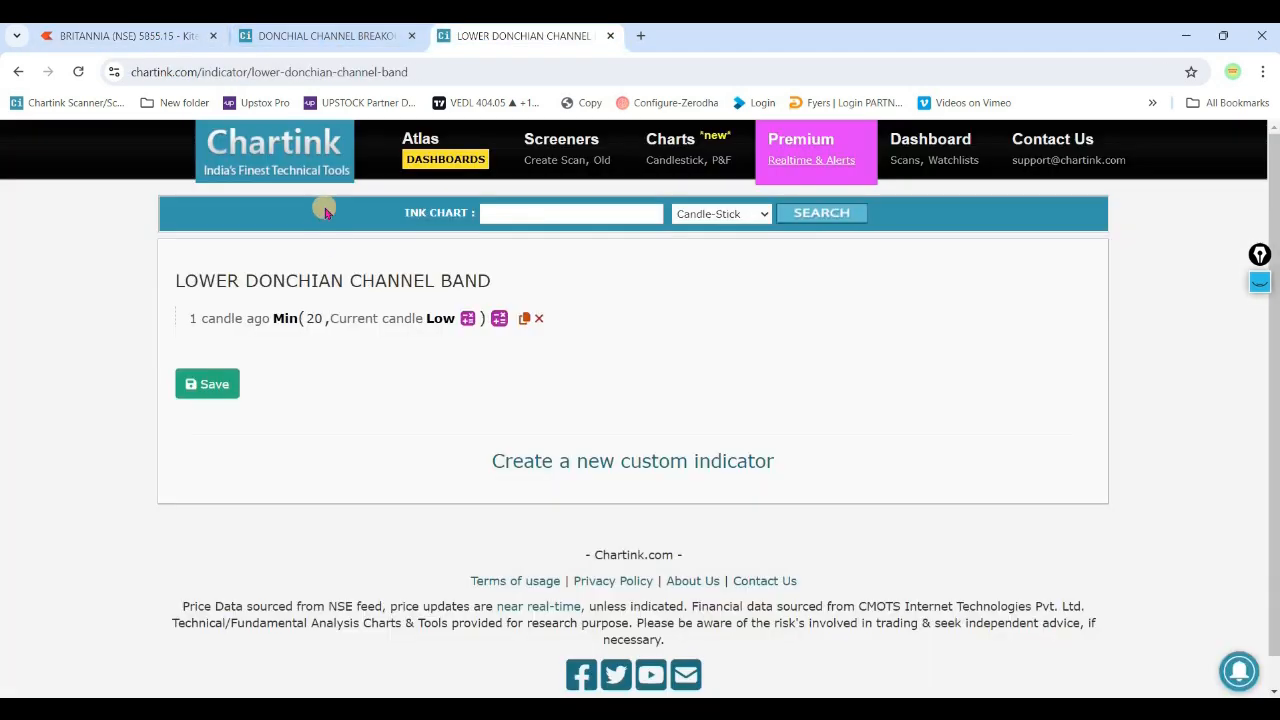
left_click(325, 35)
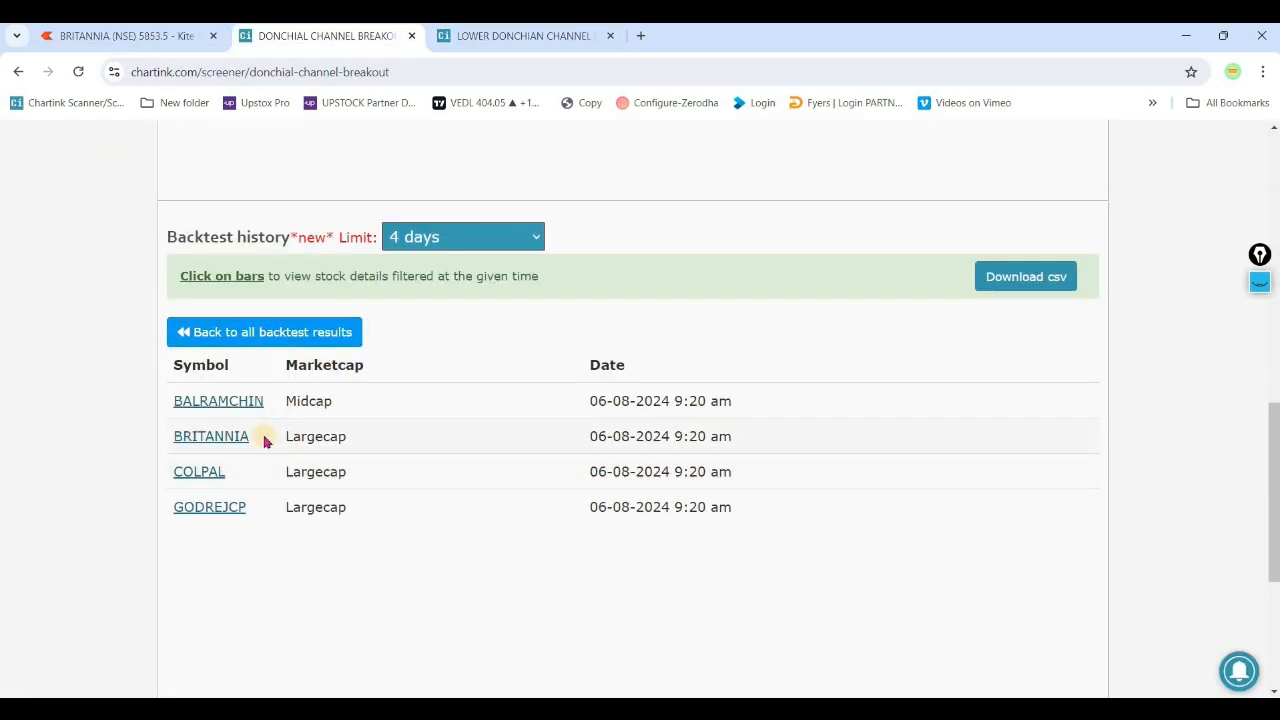
- Copy the COLPAL symbol from the backtest results and add that stock to the watchlist in Kite
double_click(185, 473)
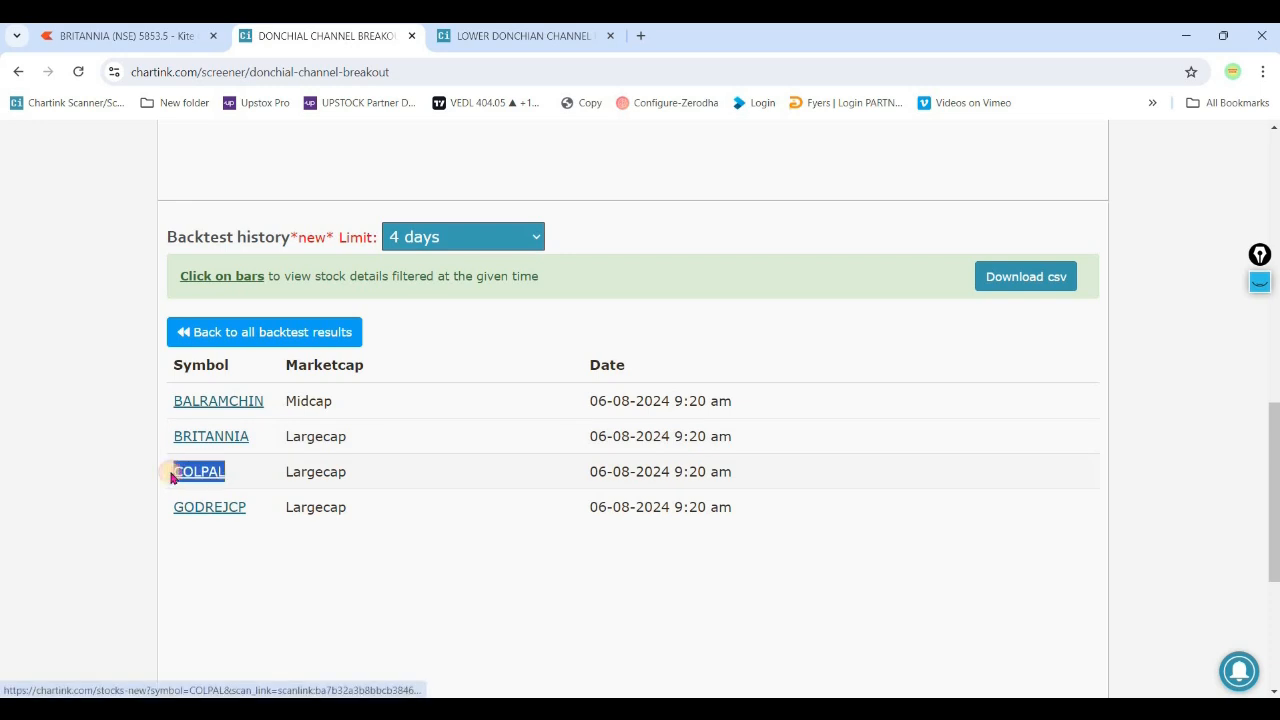
key("ctrl+c")
left_click(130, 36)
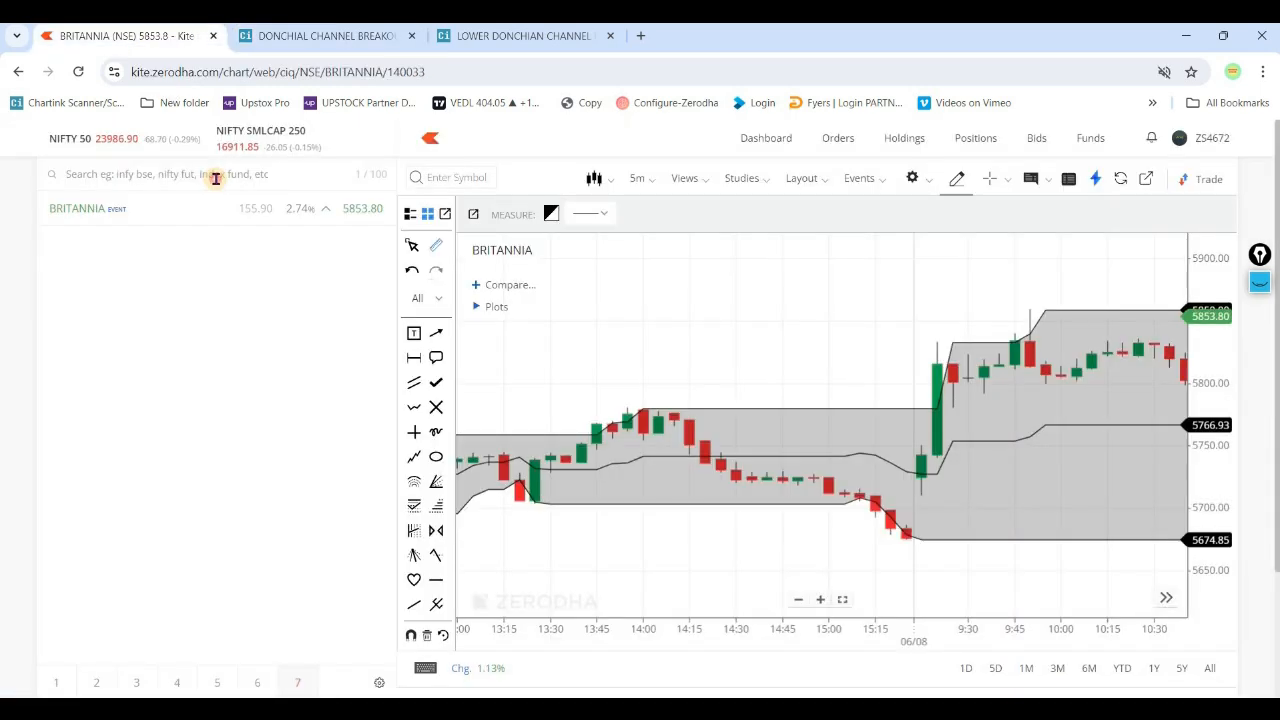
left_click(200, 175)
key("ctrl+v")
left_click(363, 232)
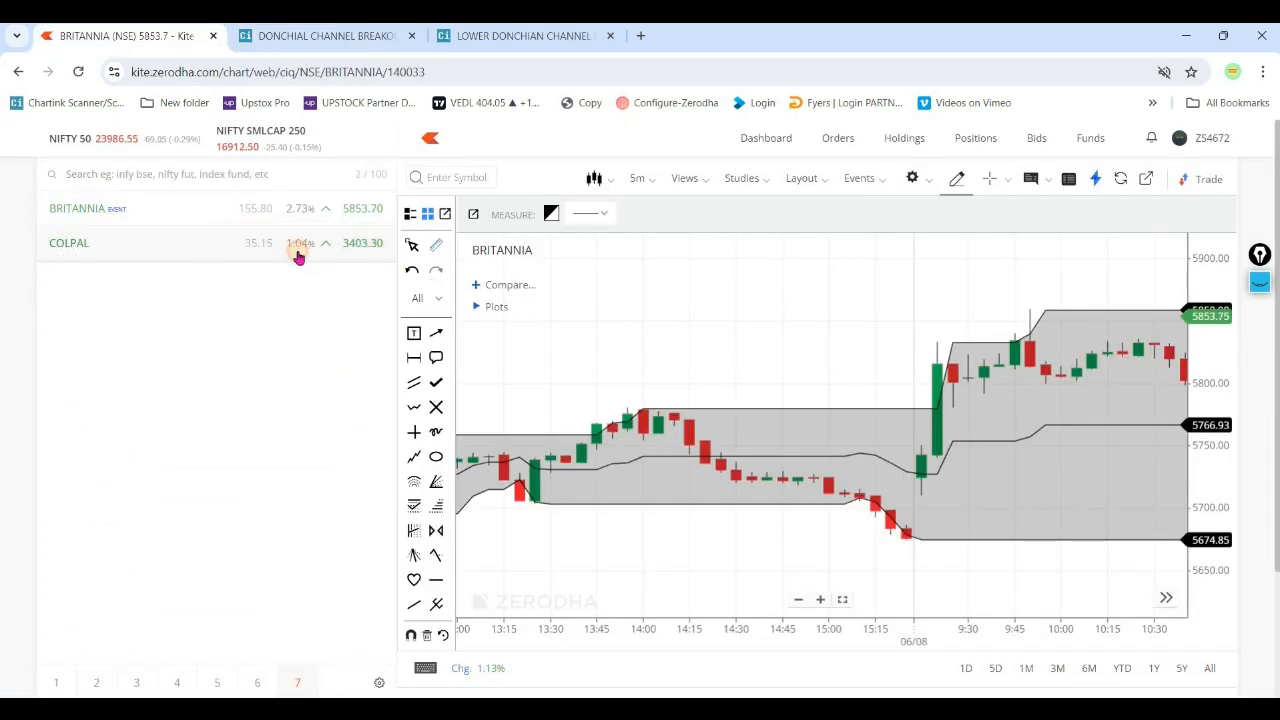
- Open the COLPAL 5-minute chart and examine the upper Donchian Channel band around 9:20 am on 06/08
left_click(298, 246)
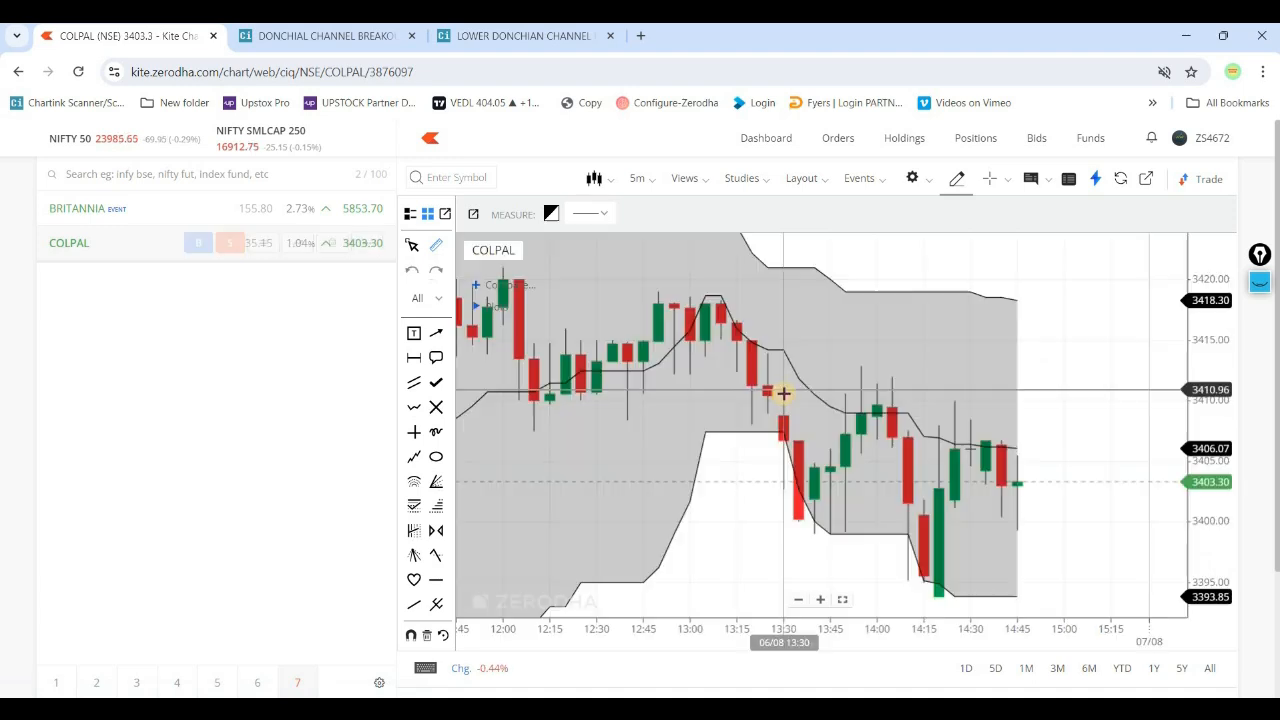
left_click_drag(768, 400, 989, 426)
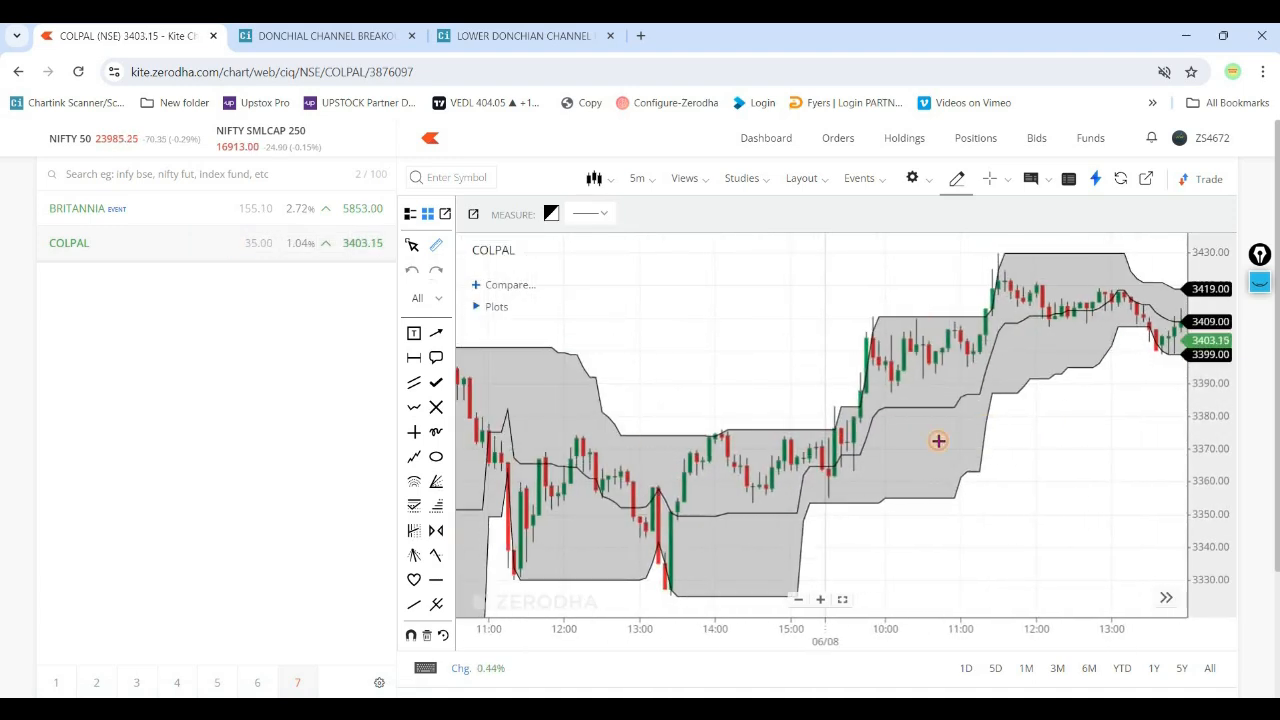
scroll(927, 441, "up", 5)
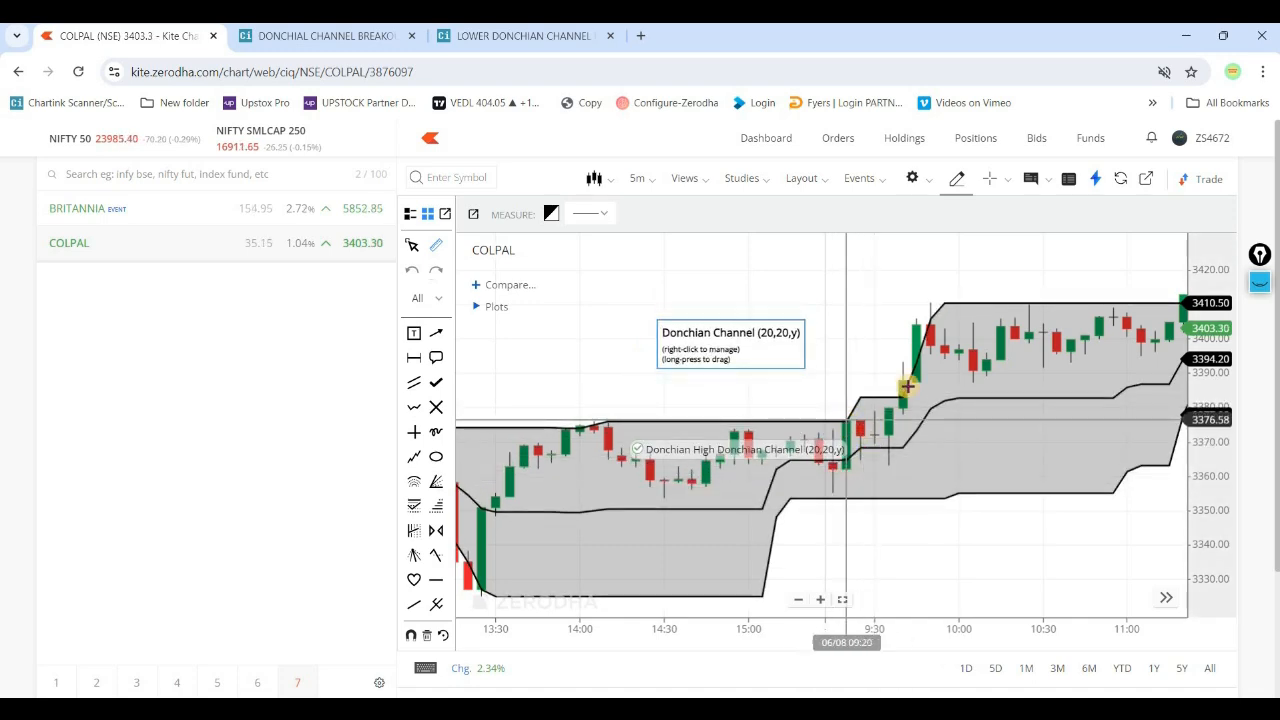
left_click_drag(709, 363, 866, 385)
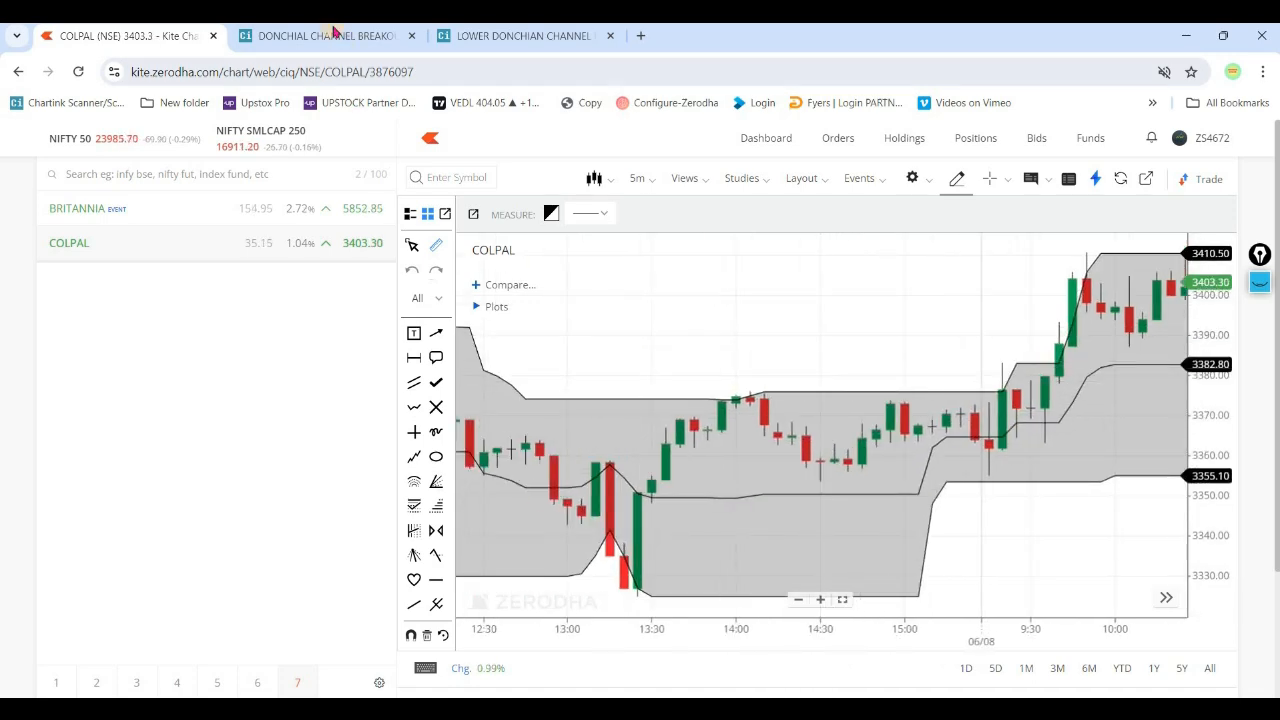
- Return to the Chartink scan, set both sides of the crossover filter to 15 minute, and run the scan
left_click(333, 33)
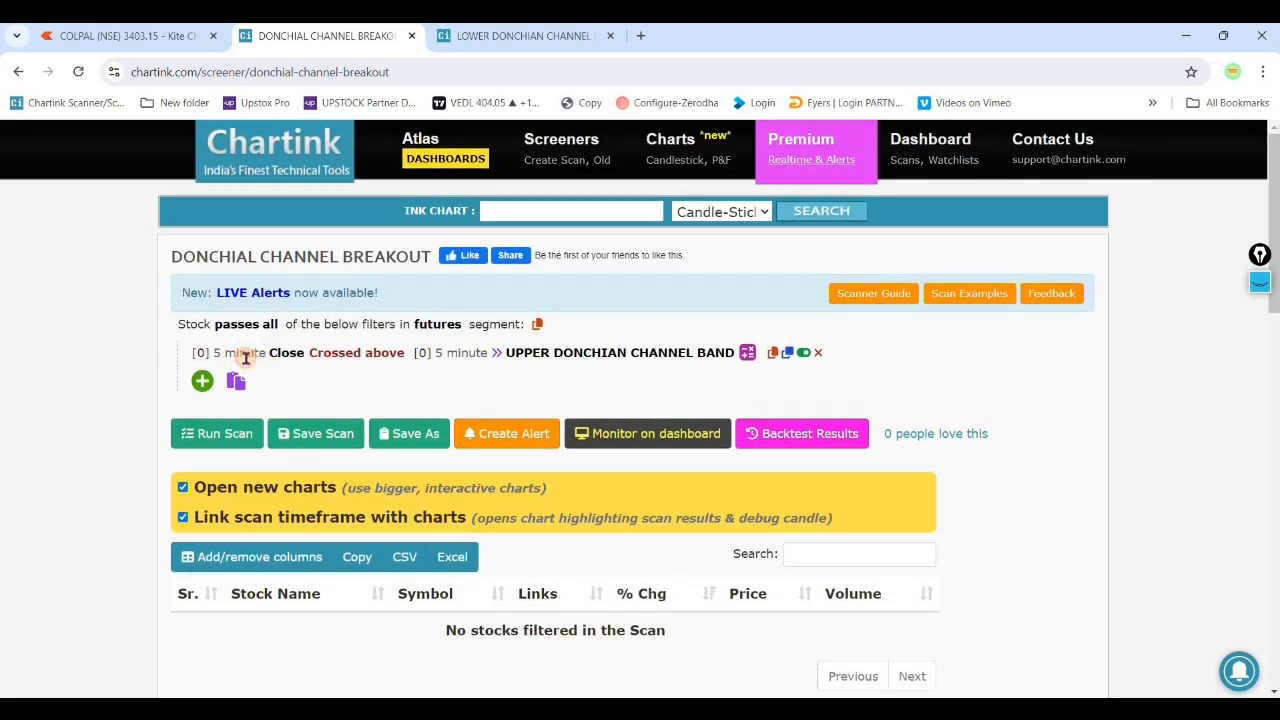
left_click(244, 354)
left_click(271, 457)
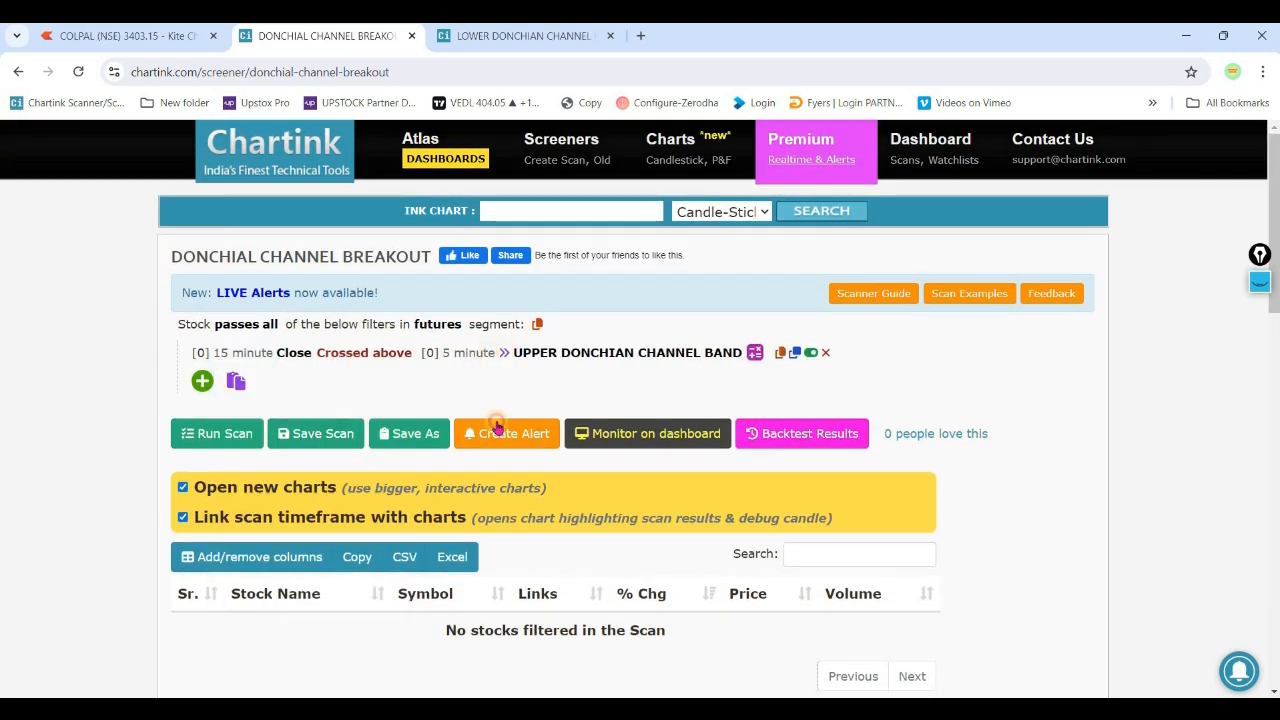
left_click(470, 355)
left_click(500, 457)
left_click(220, 433)
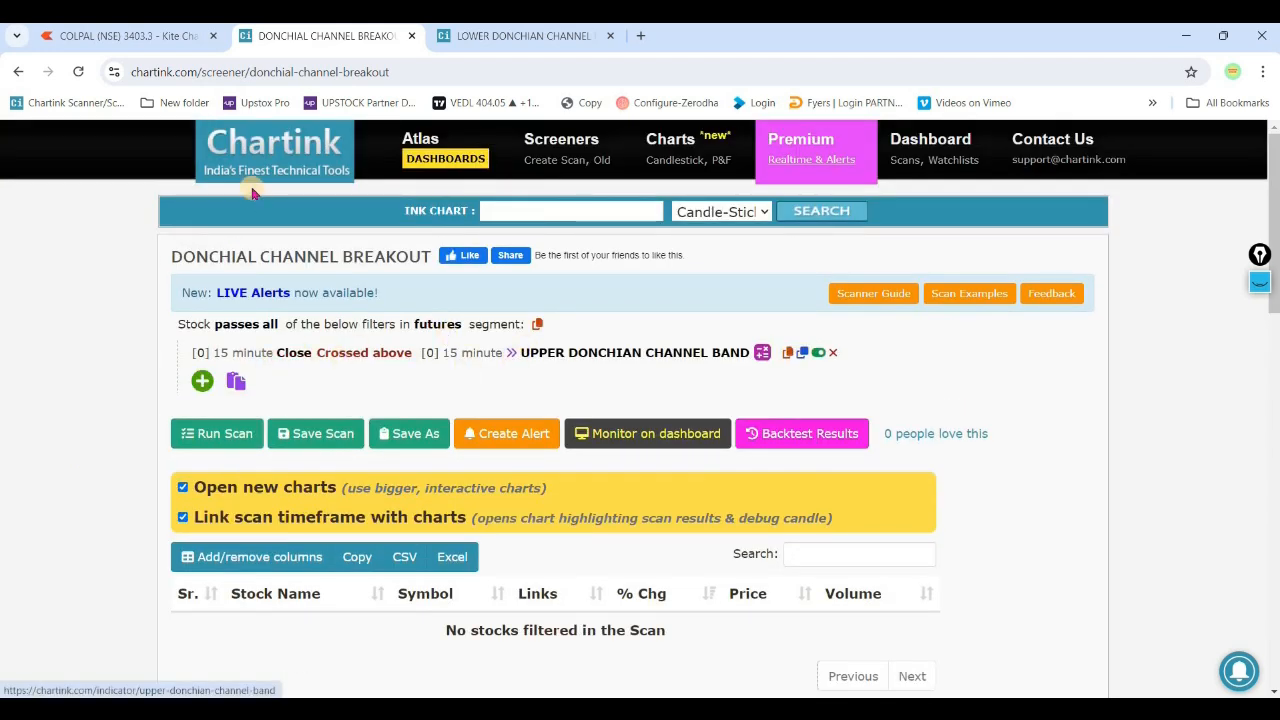
- Switch the COLPAL chart in Kite to the 15m interval and examine the Donchian Channel breakout on 06/08
left_click(187, 38)
left_click(636, 179)
left_click(657, 358)
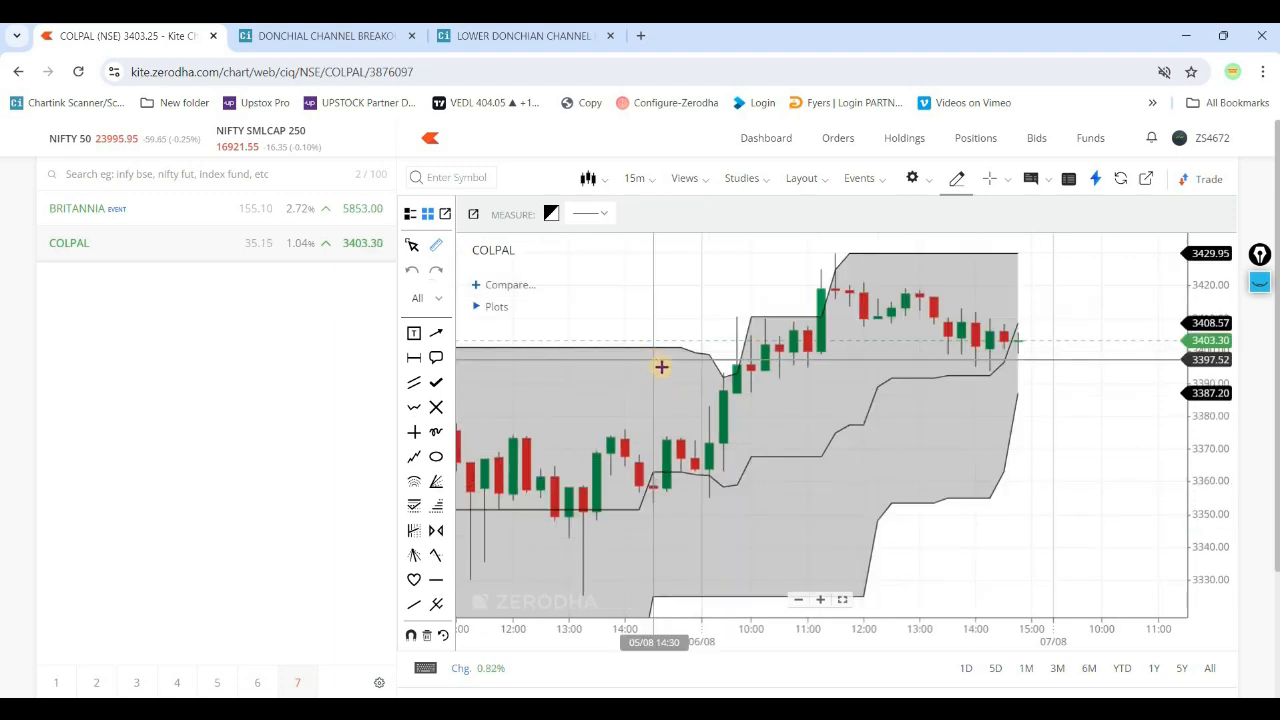
left_click_drag(880, 434, 915, 468)
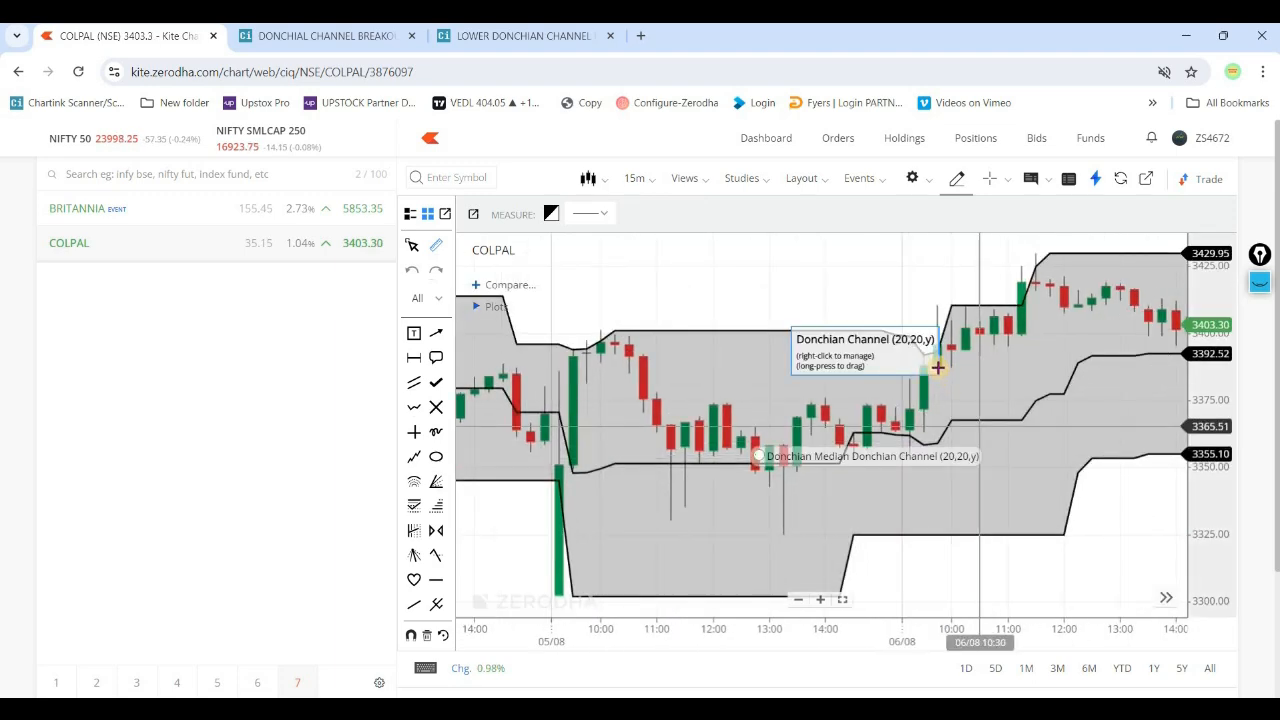
- Return to the Chartink backtest history and check the 06-08-2024 9:45 am bar's stock list for COLPAL
left_click(320, 36)
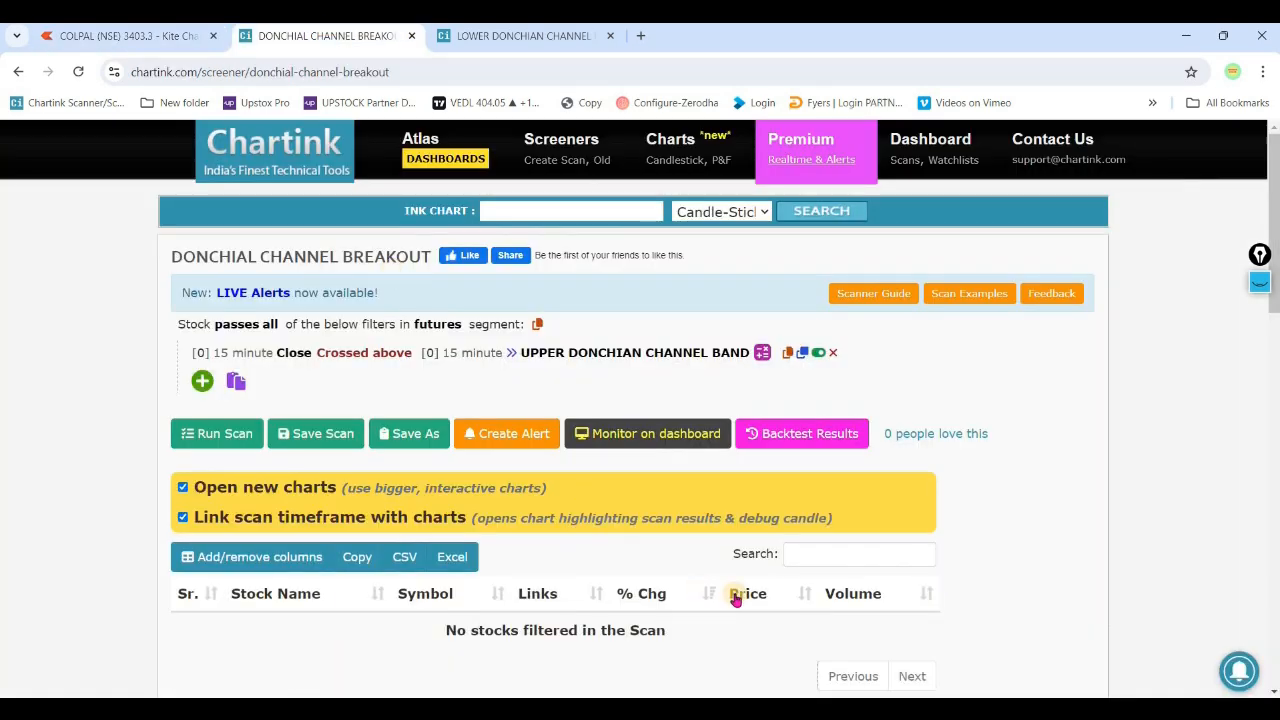
scroll(729, 574, "down", 15)
scroll(951, 623, "up", 6)
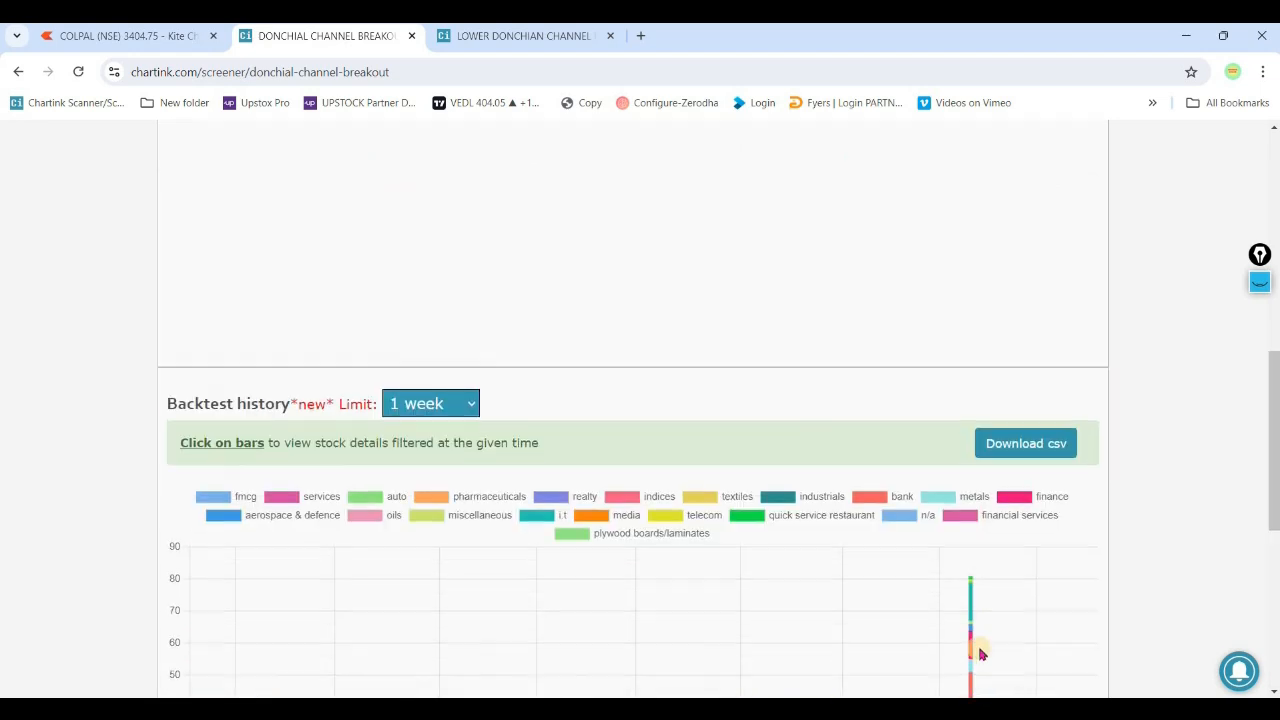
scroll(980, 657, "down", 6)
left_click(983, 284)
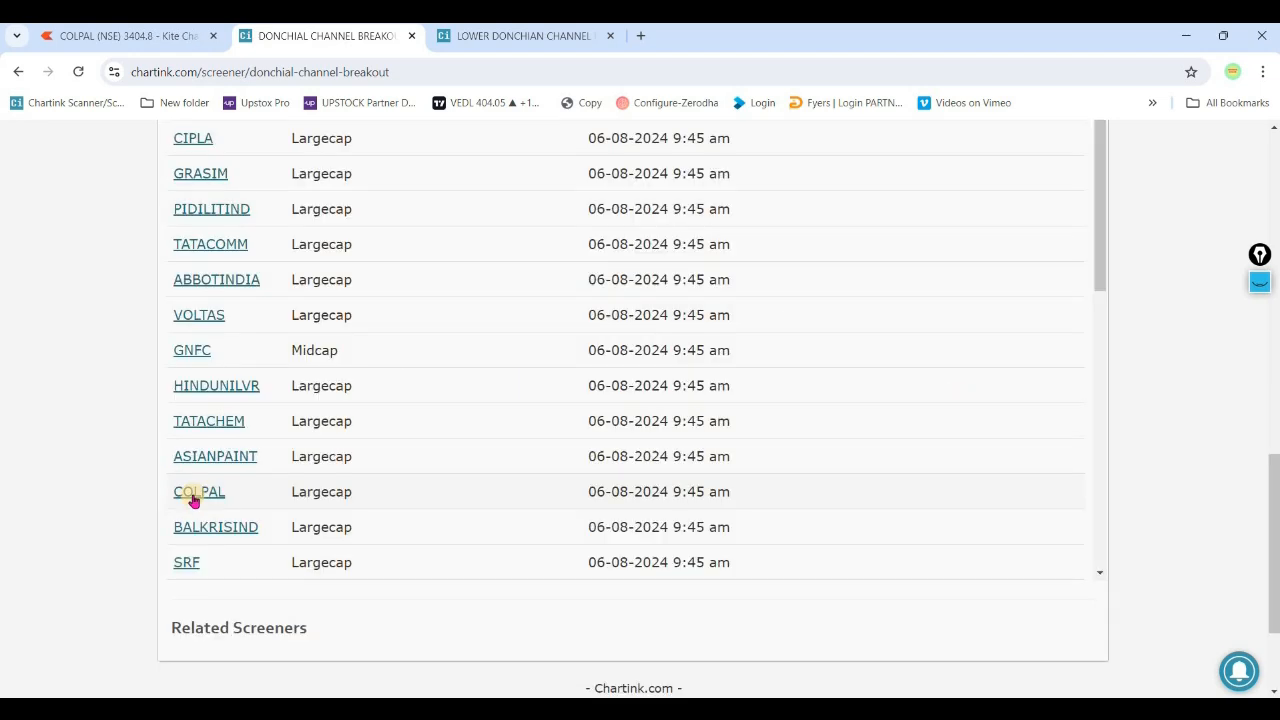
scroll(314, 306, "up", 3)
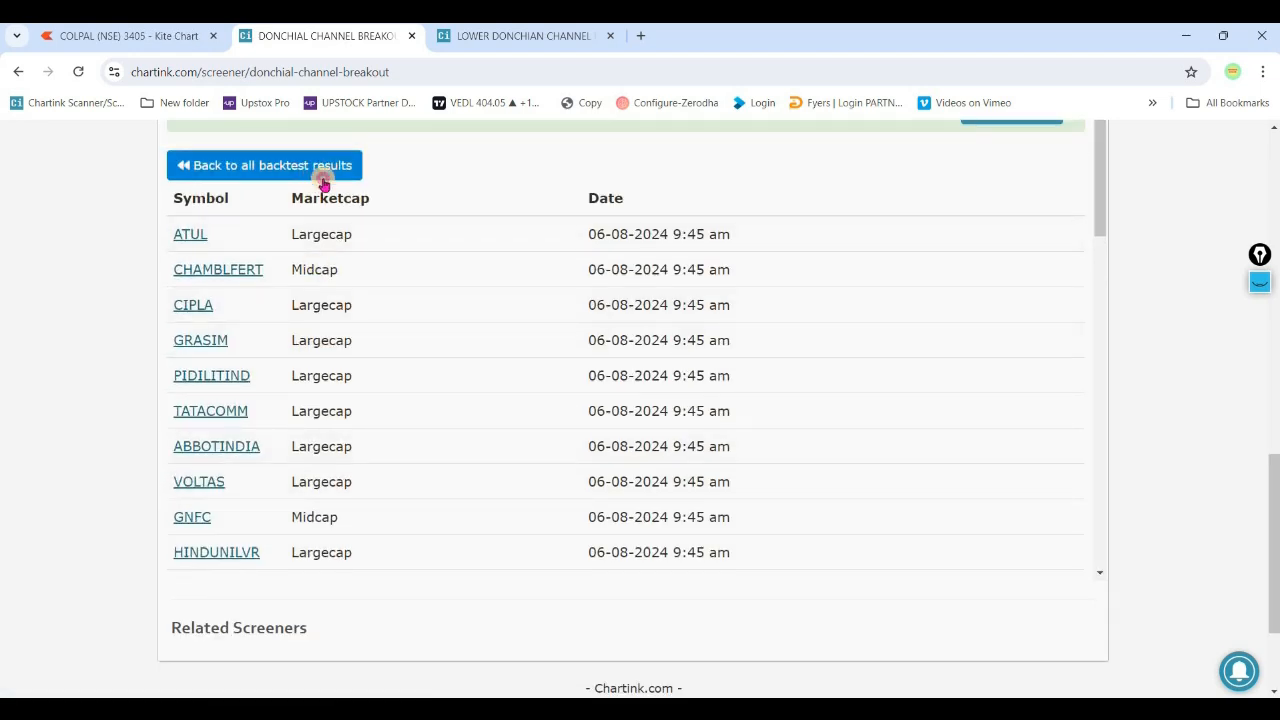
- Return to all backtest results, open the 06-08-2024 9:30 am bar's stock list, and copy the DIVISLAB symbol
left_click(314, 172)
left_click(980, 502)
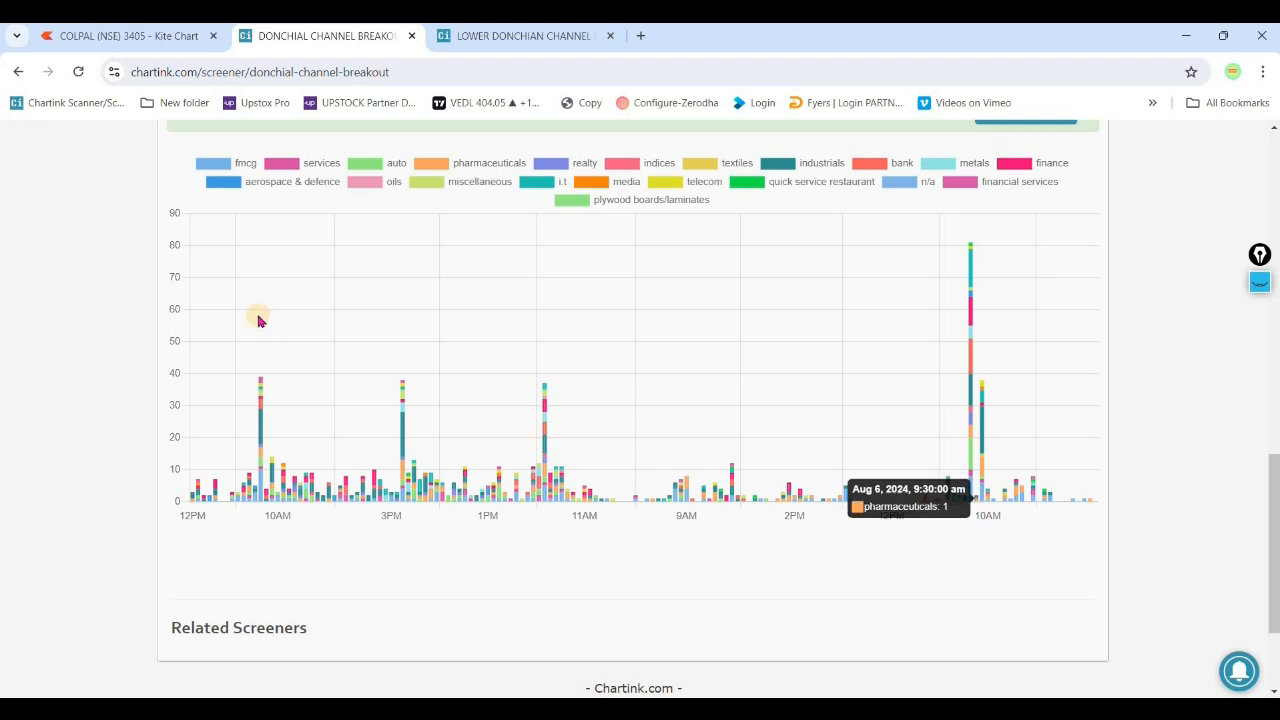
left_click_drag(224, 275, 171, 271)
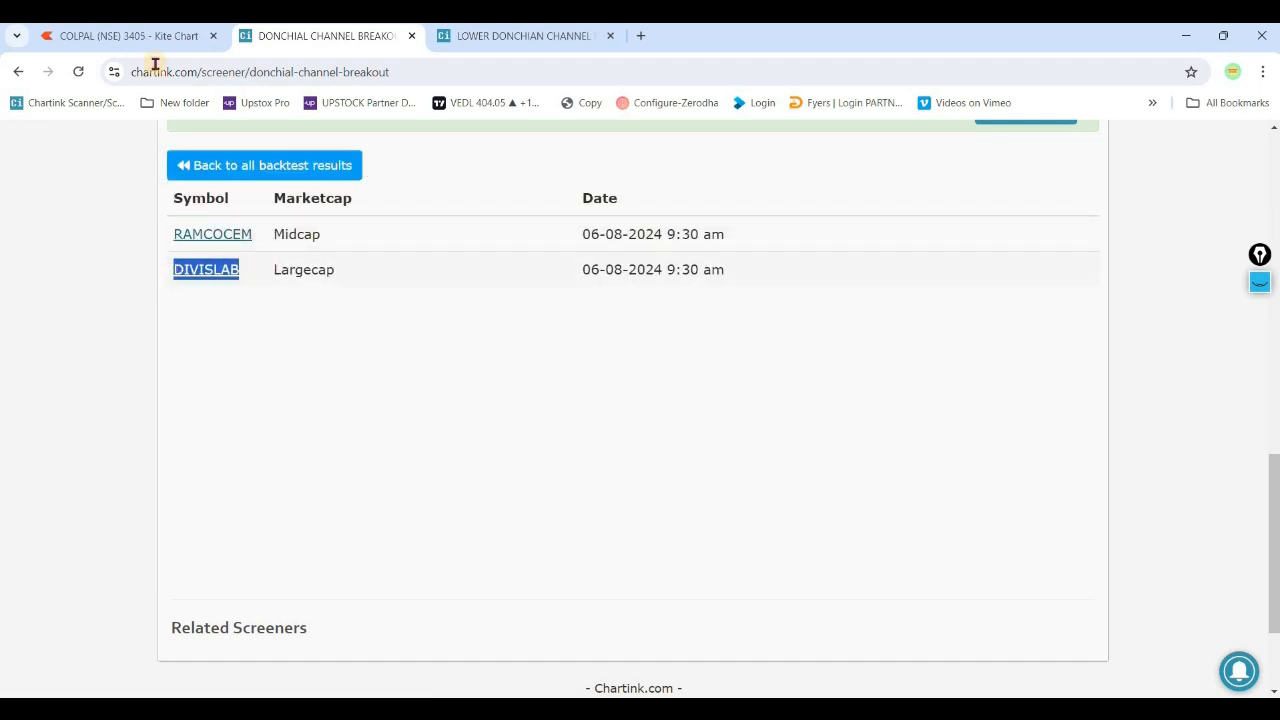
- Switch to Kite and add the NSE stock DIVISLAB to the watchlist
left_click(128, 36)
left_click(228, 172)
key("ctrl+v")
left_click(361, 231)
left_click(485, 134)
- Open the DIVISLAB 15-minute chart and examine the upper Donchian Channel breakout around 9:30 am on 06/08
left_click(300, 277)
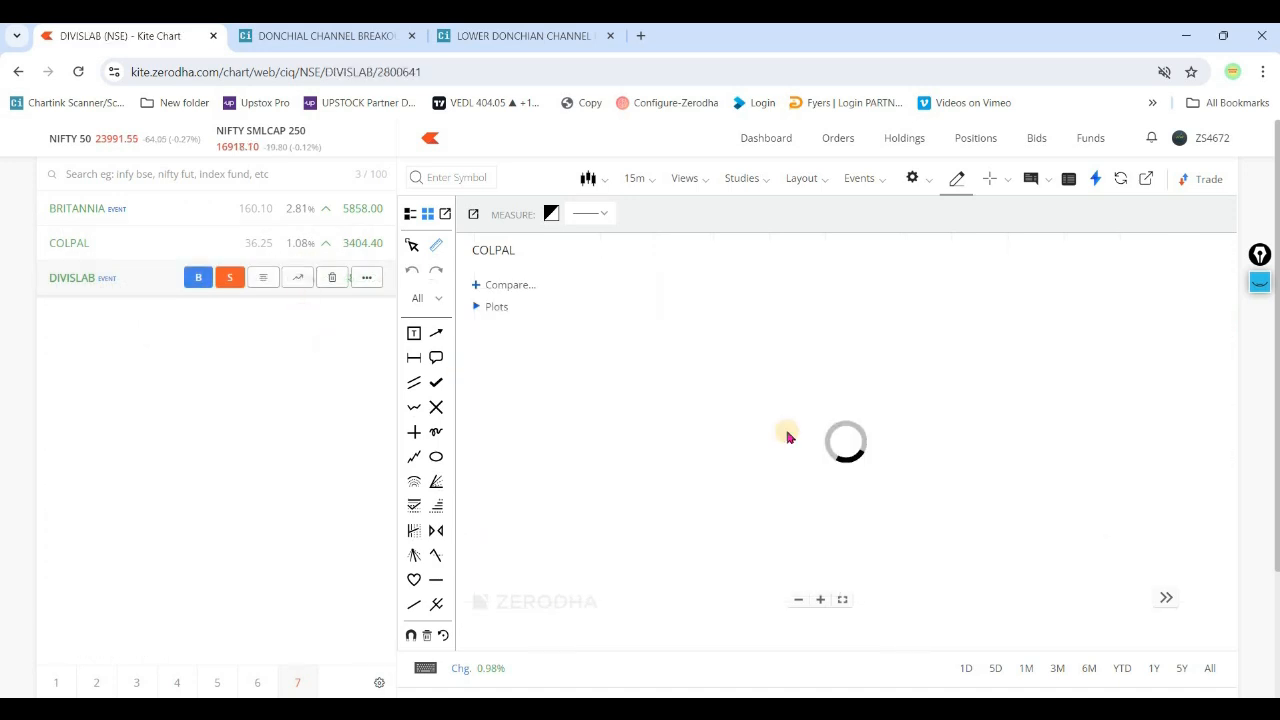
left_click_drag(788, 457, 923, 409)
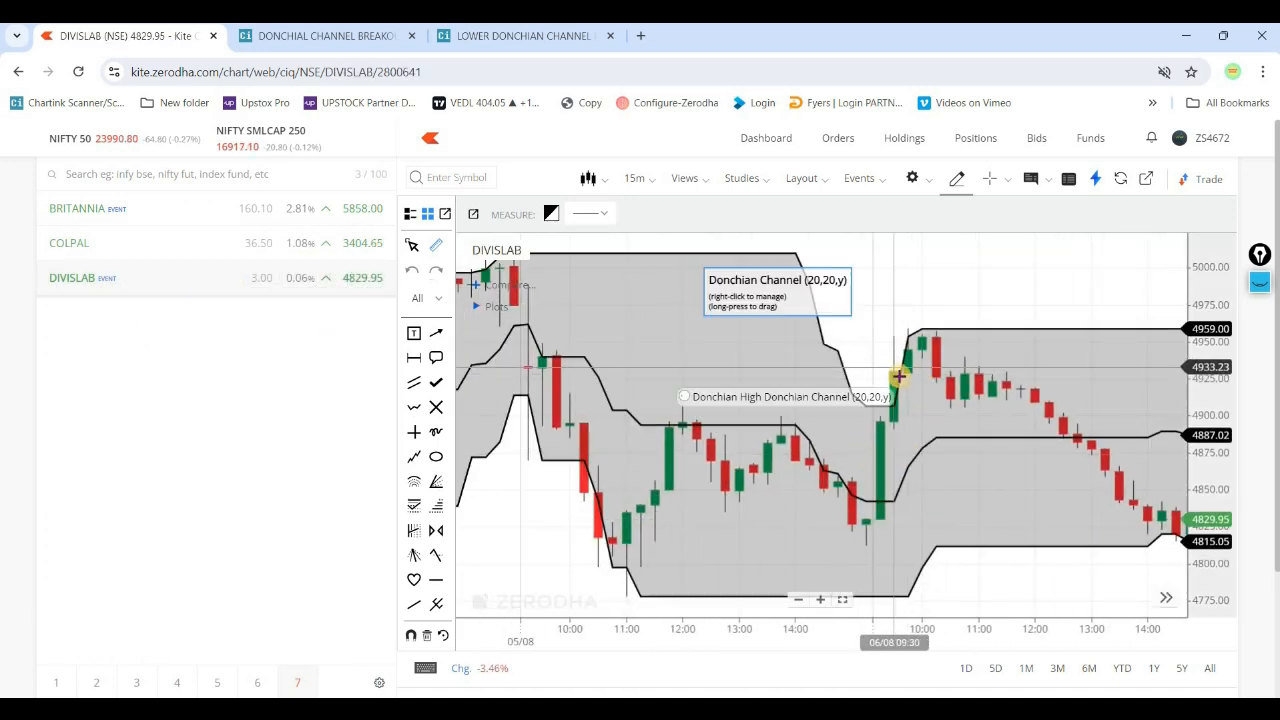
left_click_drag(903, 353, 926, 333)
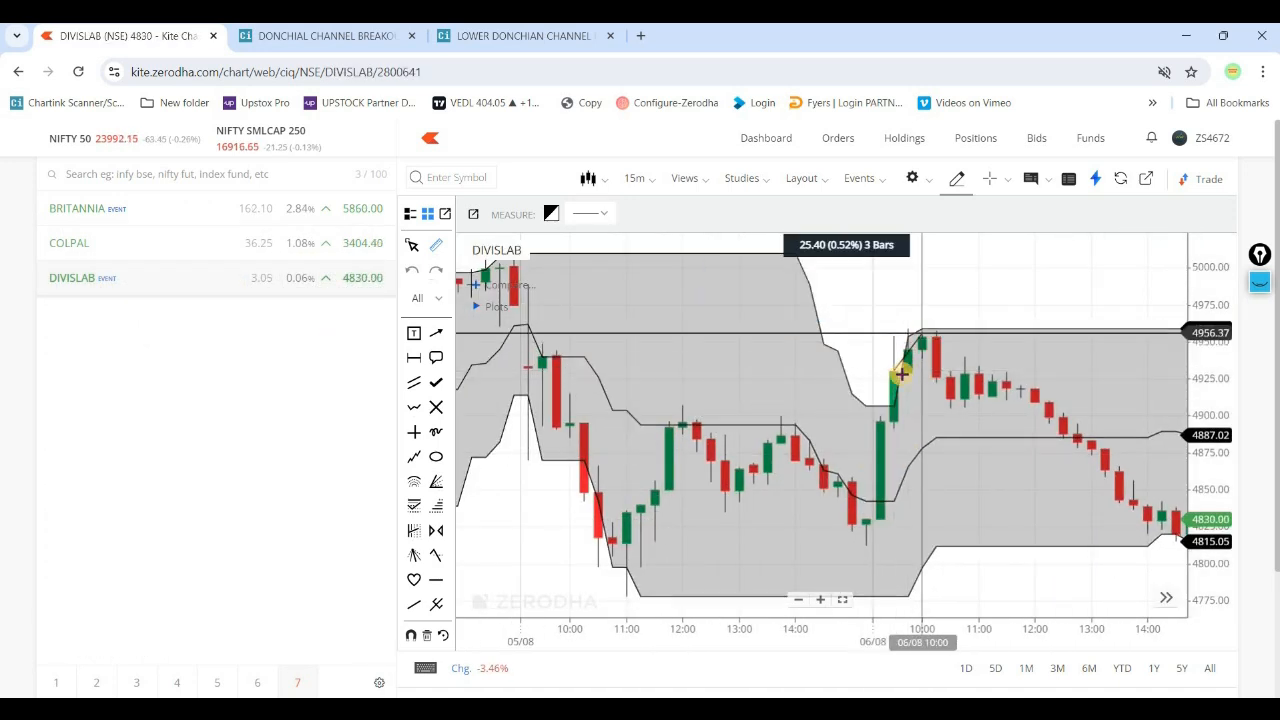
- Copy RAMCOCEM from the Chartink 9:30 am backtest list and add the NSE stock to the Kite watchlist
left_click(366, 38)
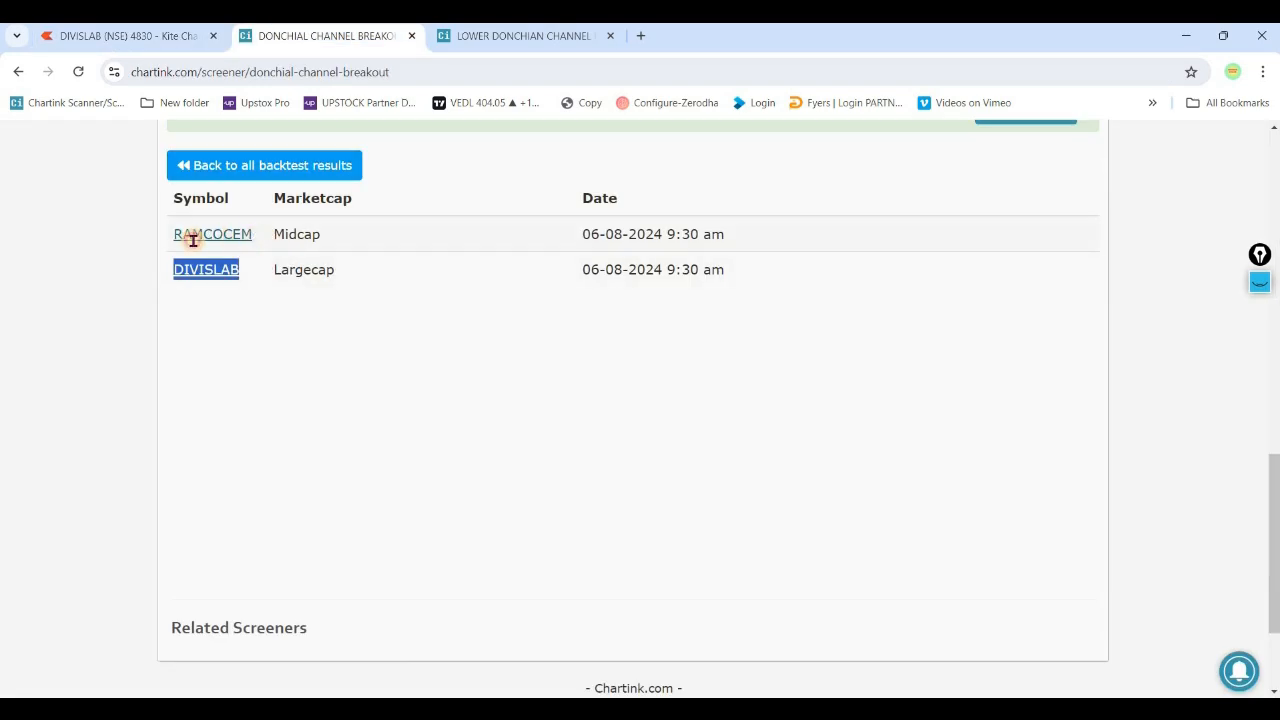
left_click_drag(253, 236, 180, 238)
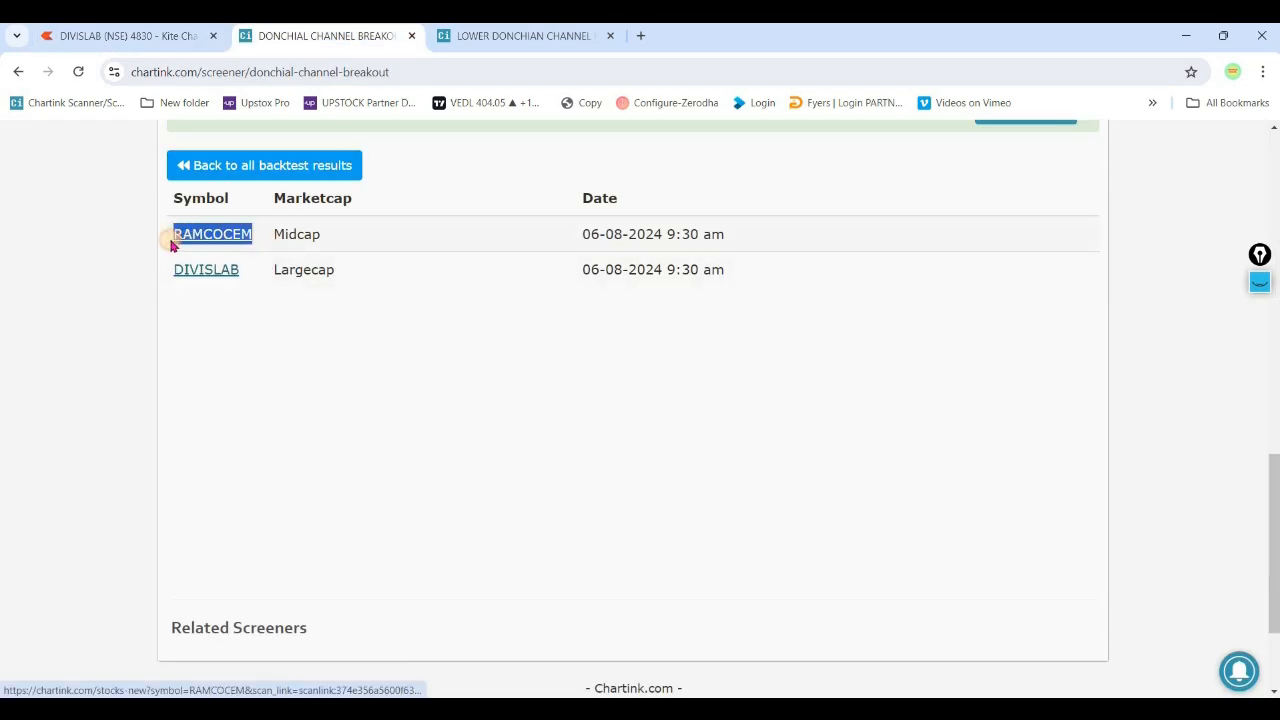
left_click(160, 37)
left_click(232, 186)
key("ctrl+v")
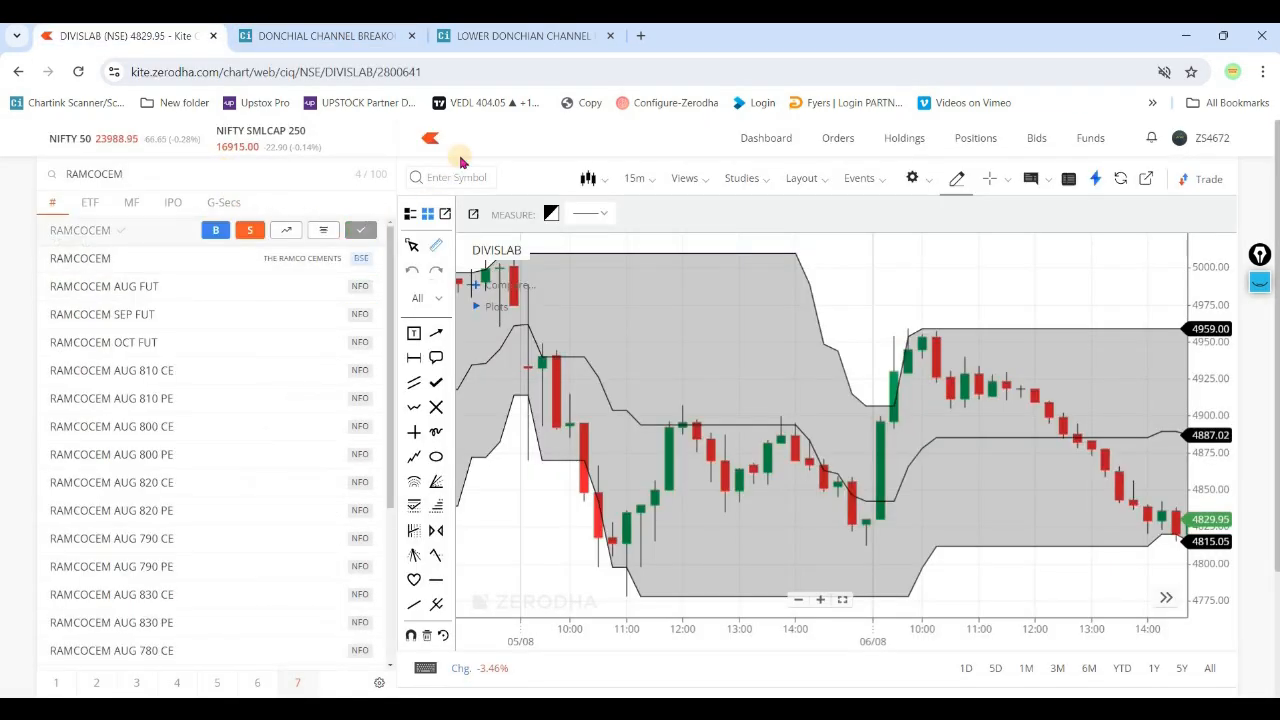
key("Escape")
- Open the RAMCOCEM 15-minute chart and examine the upper Donchian Channel breakout around 9:30 am on 06/08
left_click(300, 313)
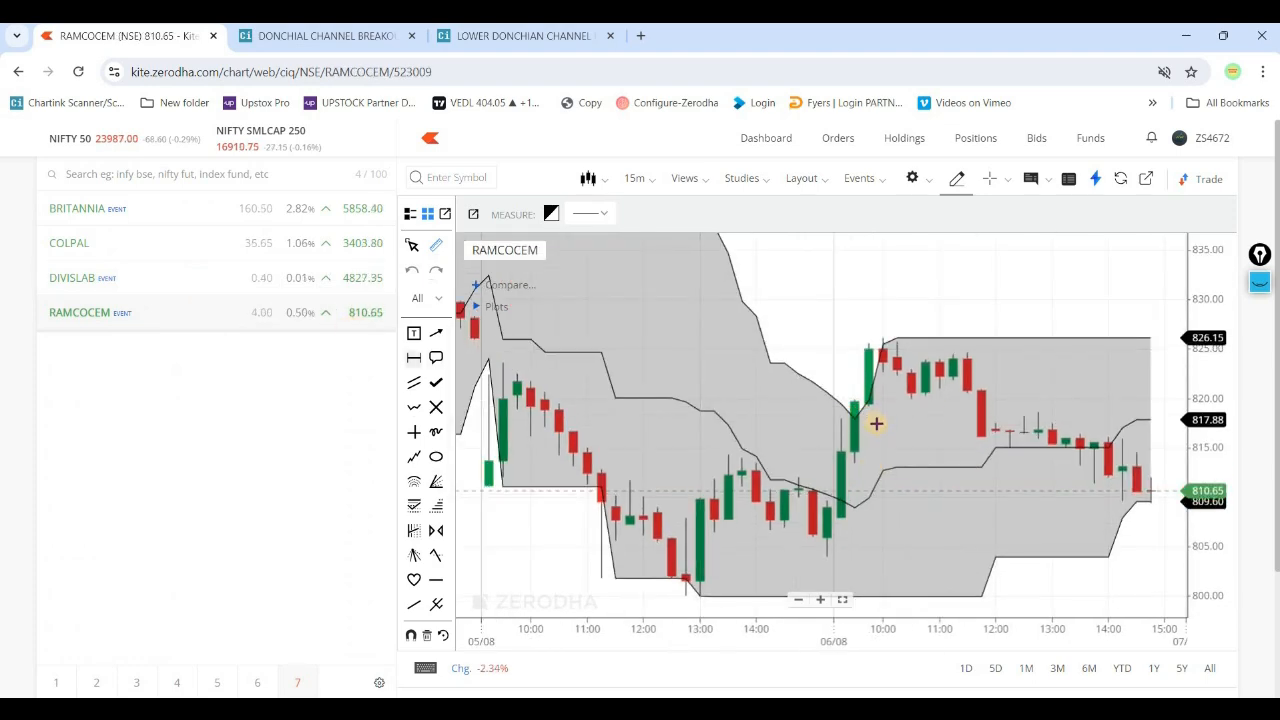
left_click(857, 403)
left_click(871, 427)
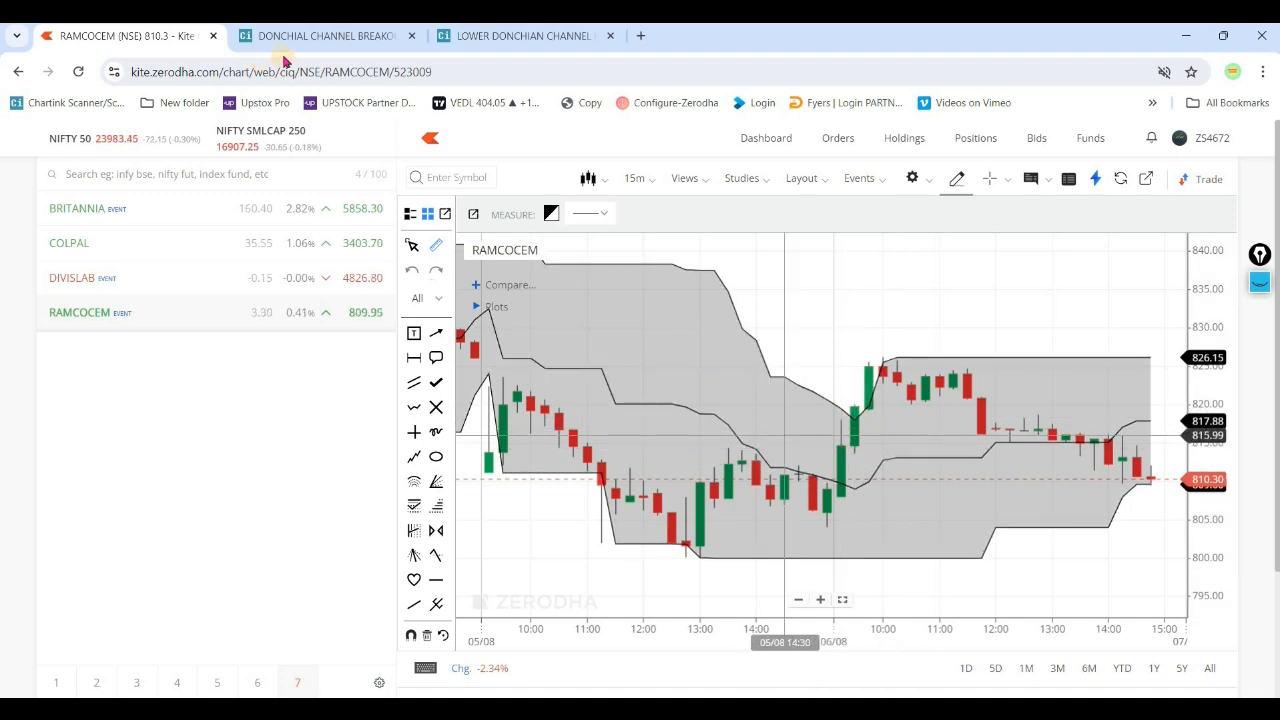
- Return to the Chartink scan, set both sides of the upper-band crossover filter to 5 minute, and run the scan
left_click(314, 35)
scroll(300, 312, "up", 10)
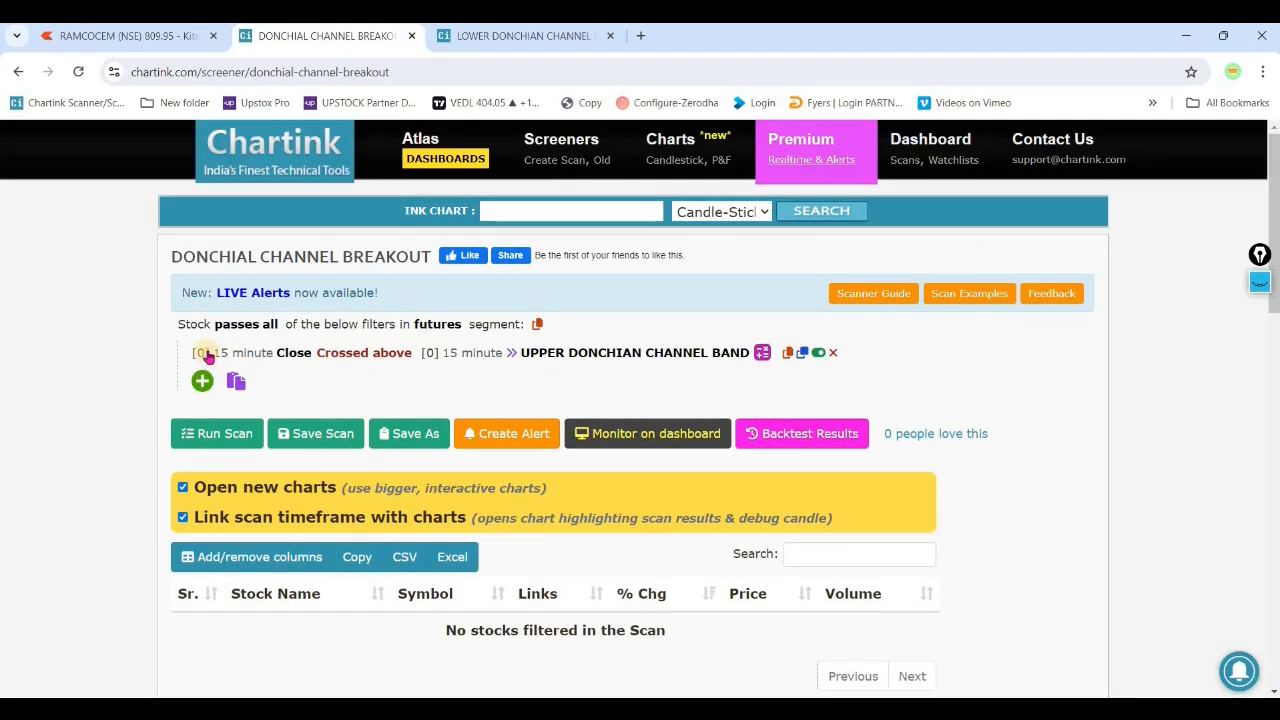
left_click(264, 356)
scroll(249, 440, "up", 2)
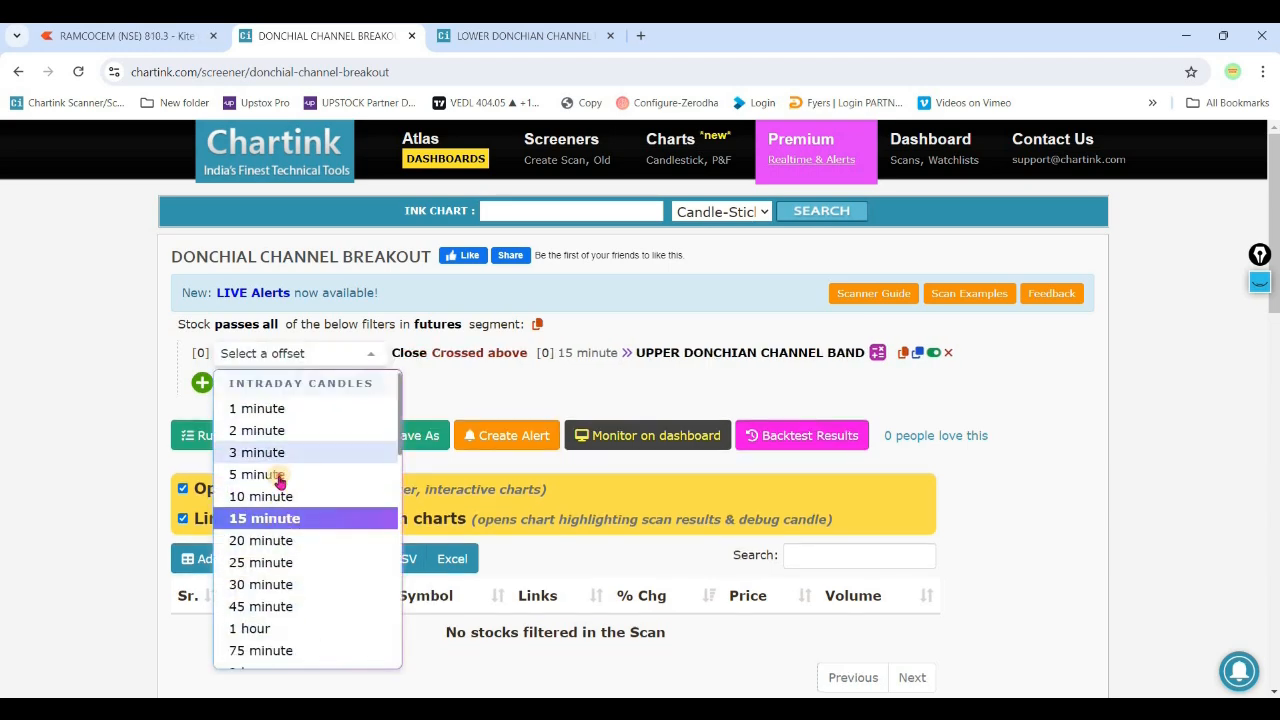
left_click(243, 476)
left_click(461, 360)
scroll(491, 440, "up", 2)
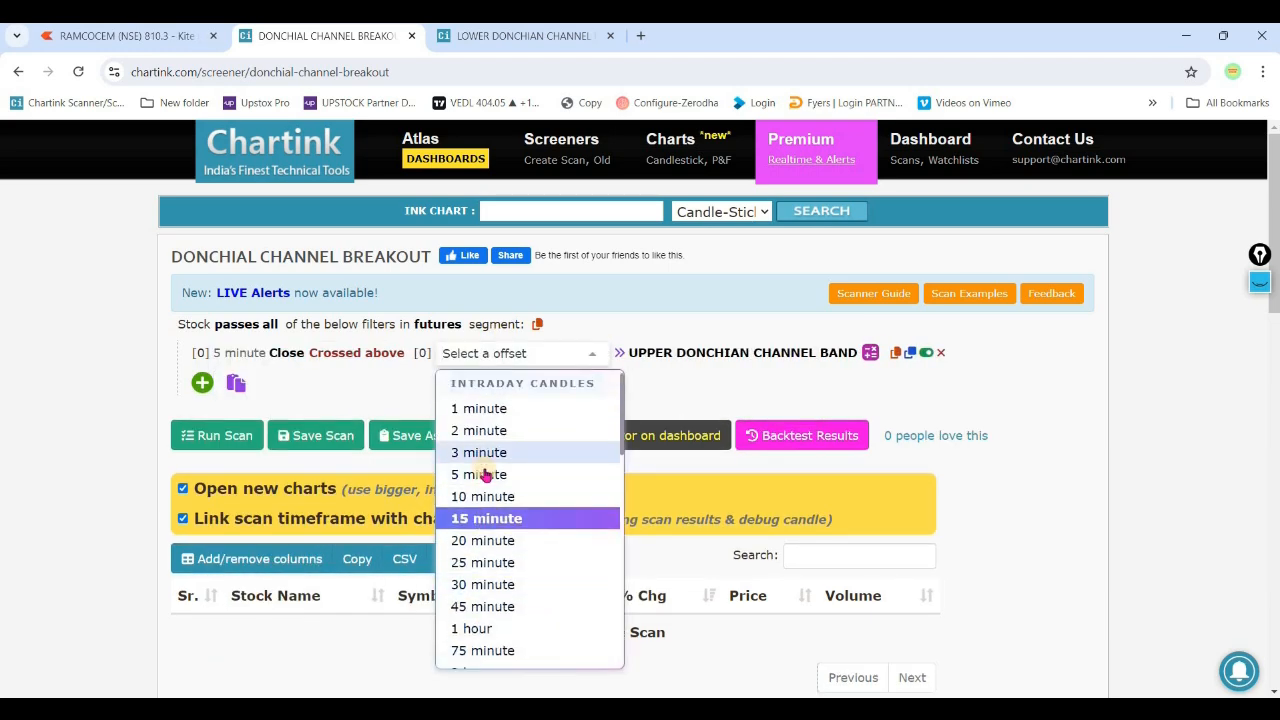
left_click(491, 474)
left_click(318, 433)
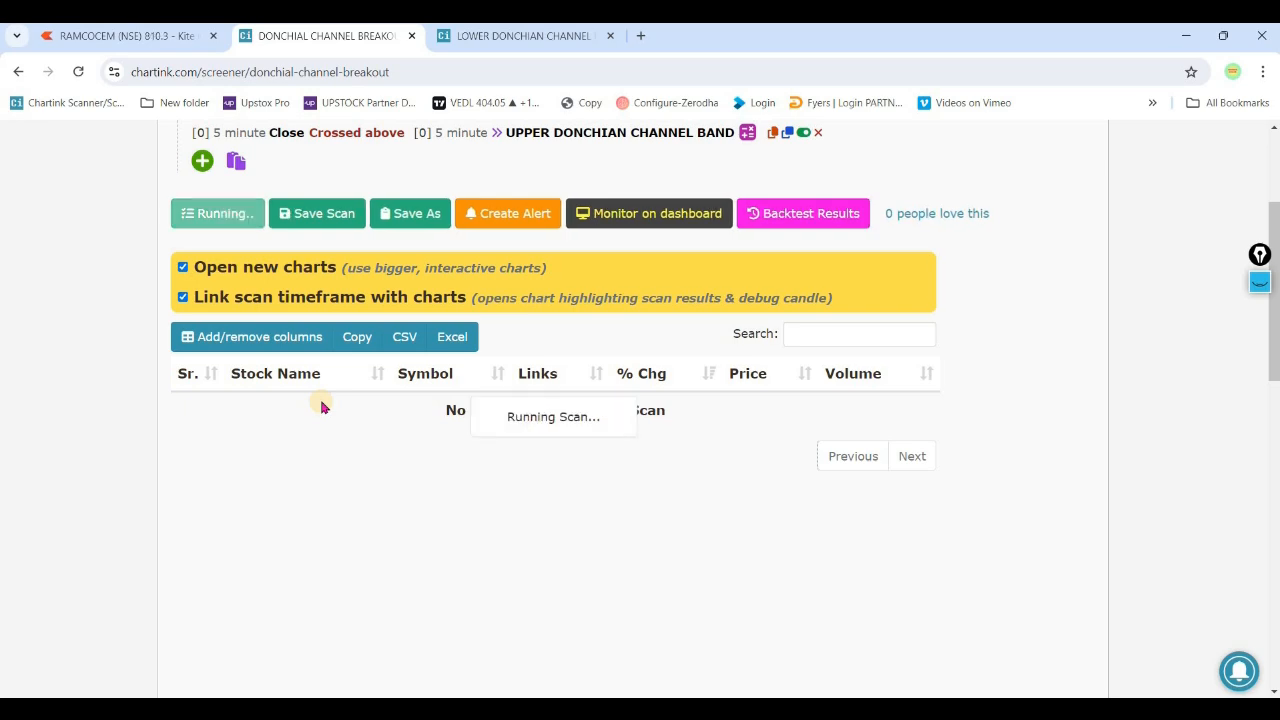
- Make the scan pass any of its filters and add a filter for Close Crossed below LOWER DONCHIAN CHANNEL BAND
scroll(320, 403, "up", 3)
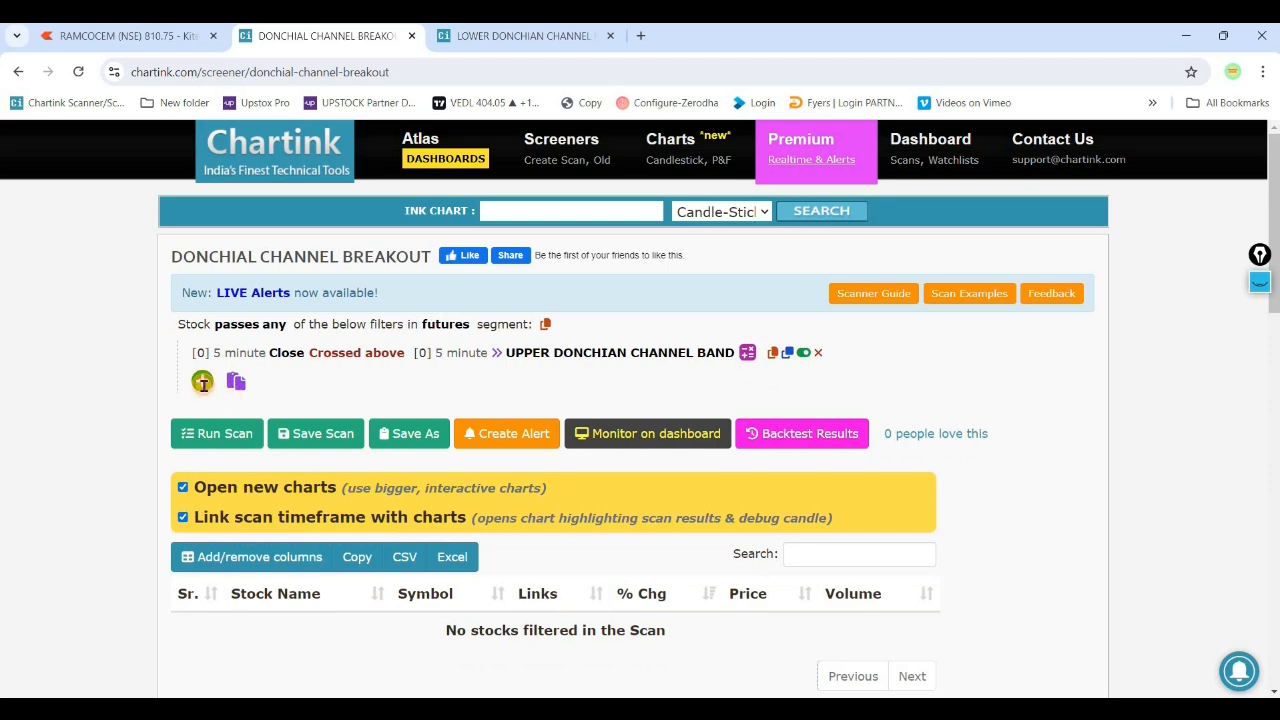
left_click(202, 381)
type("clo")
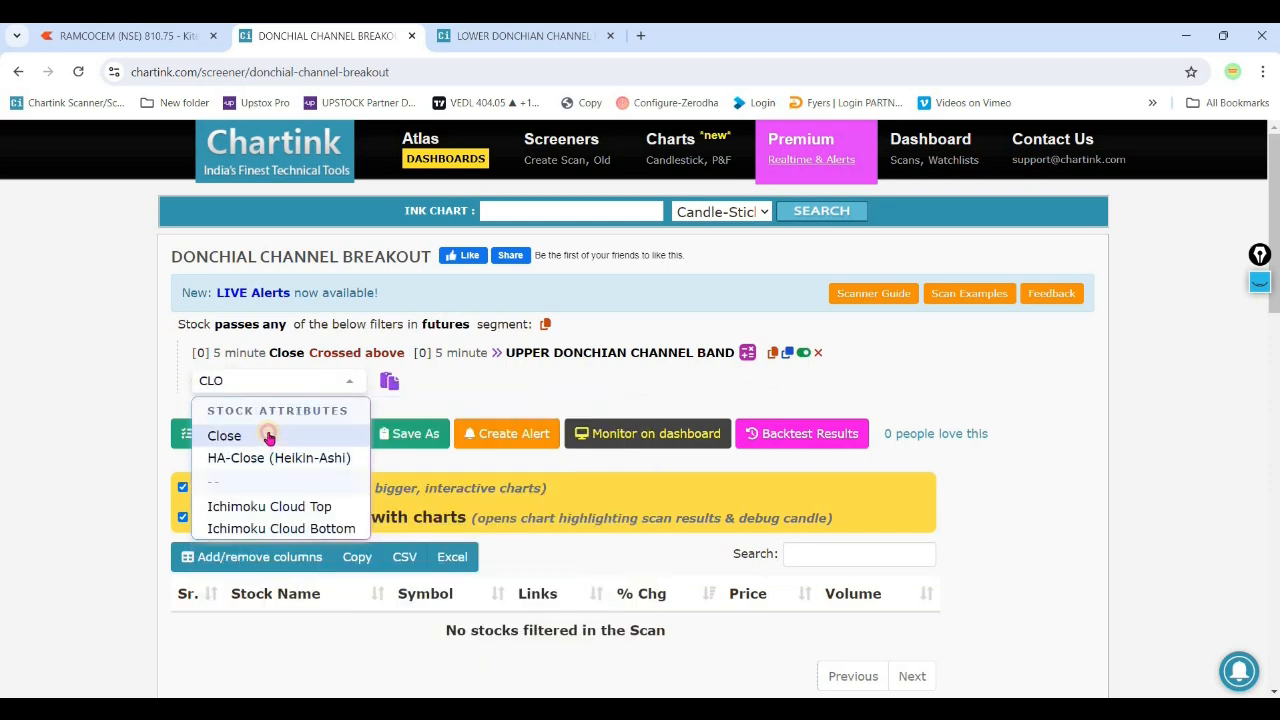
left_click(266, 434)
left_click(340, 659)
type("LOWER")
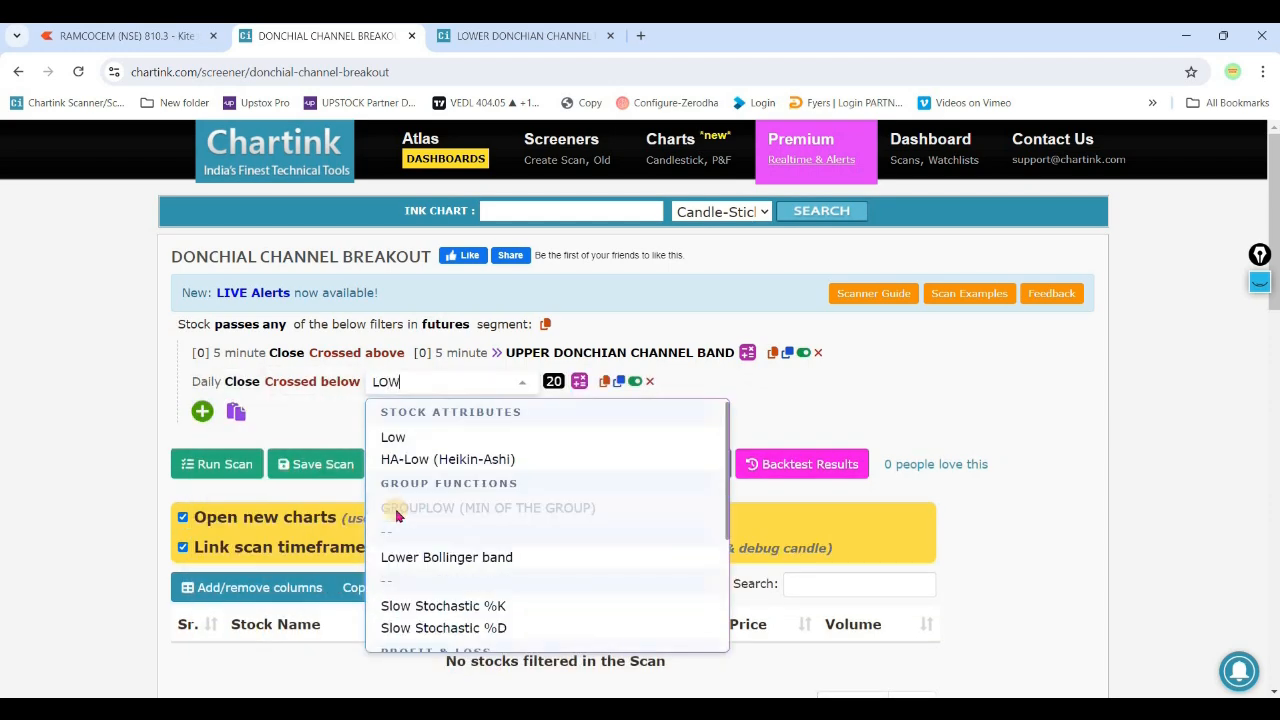
left_click(460, 490)
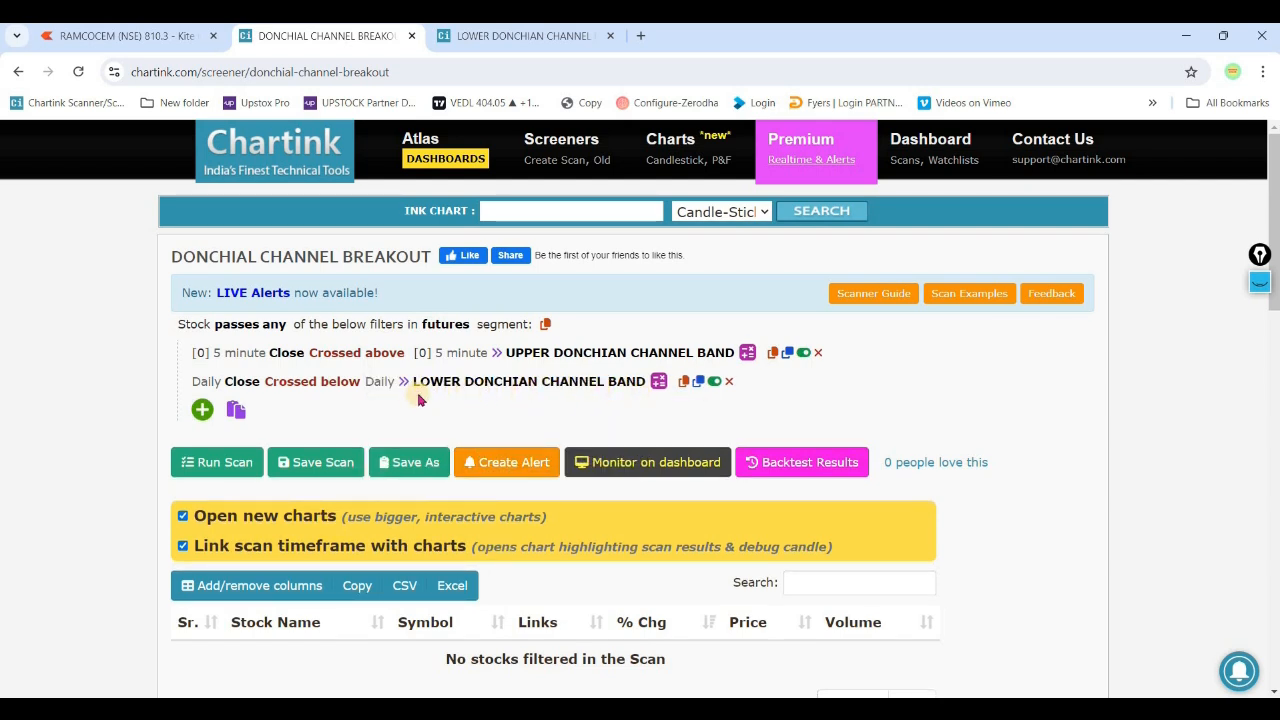
- Set both sides of the lower-band filter to 5 minute and run the scan with the upper-band filter disabled
left_click(205, 381)
scroll(251, 497, "up", 5)
left_click(252, 502)
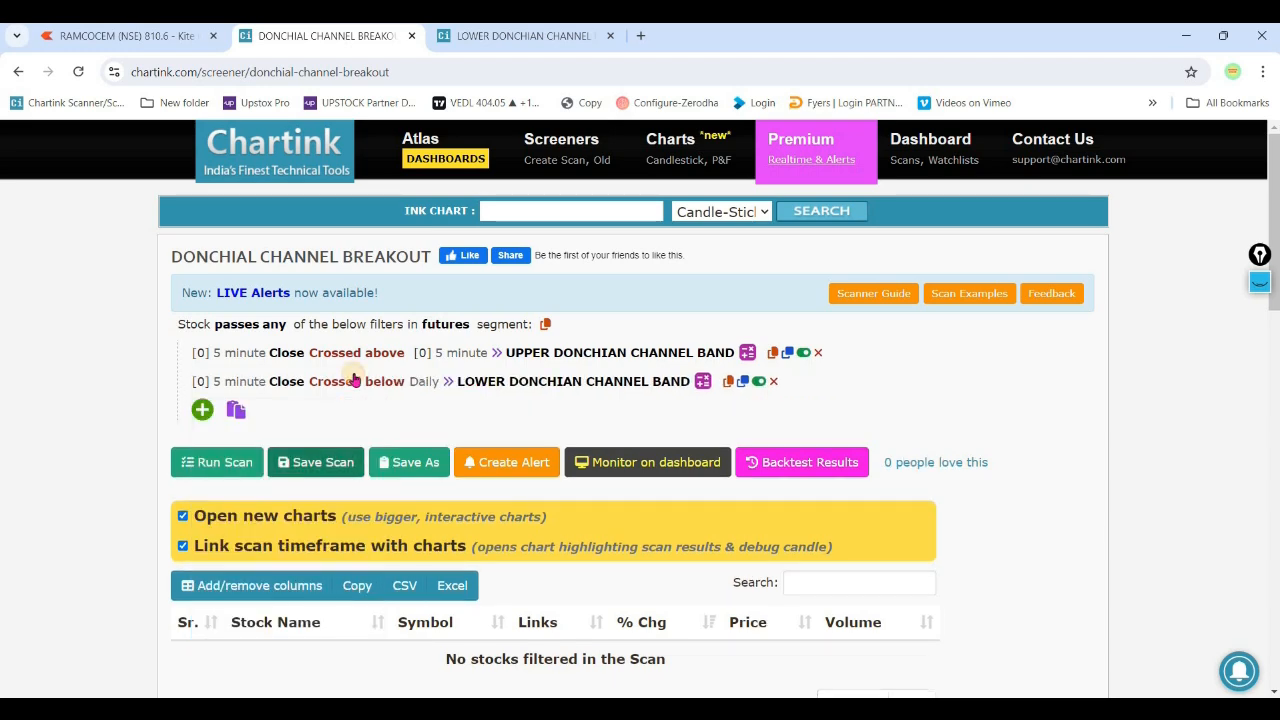
left_click(424, 381)
left_click(451, 371)
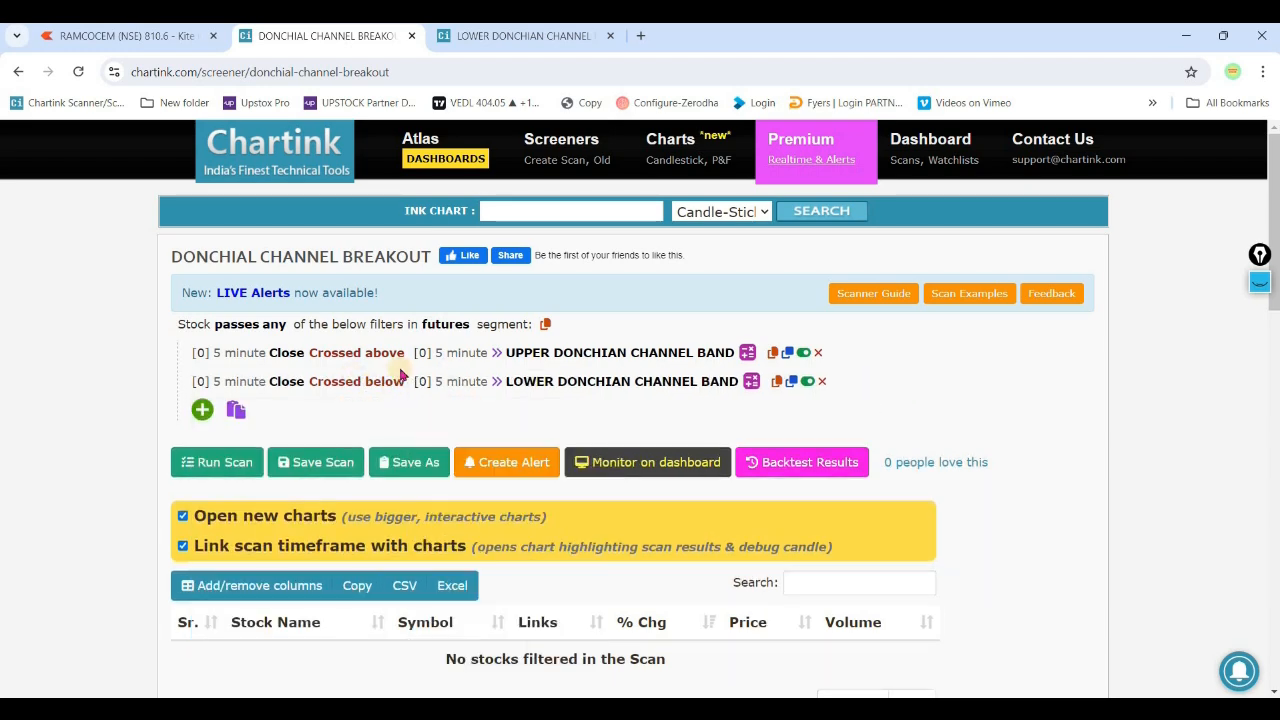
left_click(226, 462)
scroll(93, 487, "down", 2)
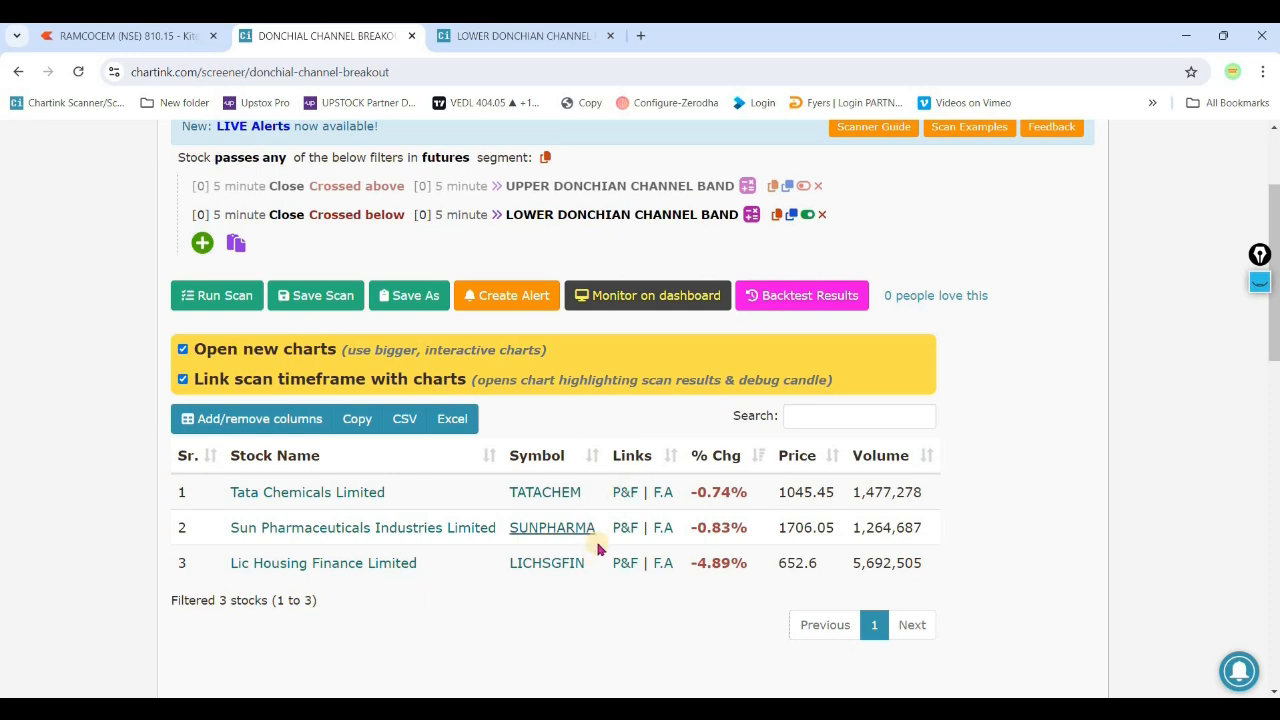
- Copy LICHSGFIN from the scan results, add the NSE stock to the Kite watchlist, and open its chart
double_click(547, 563)
key("ctrl+c")
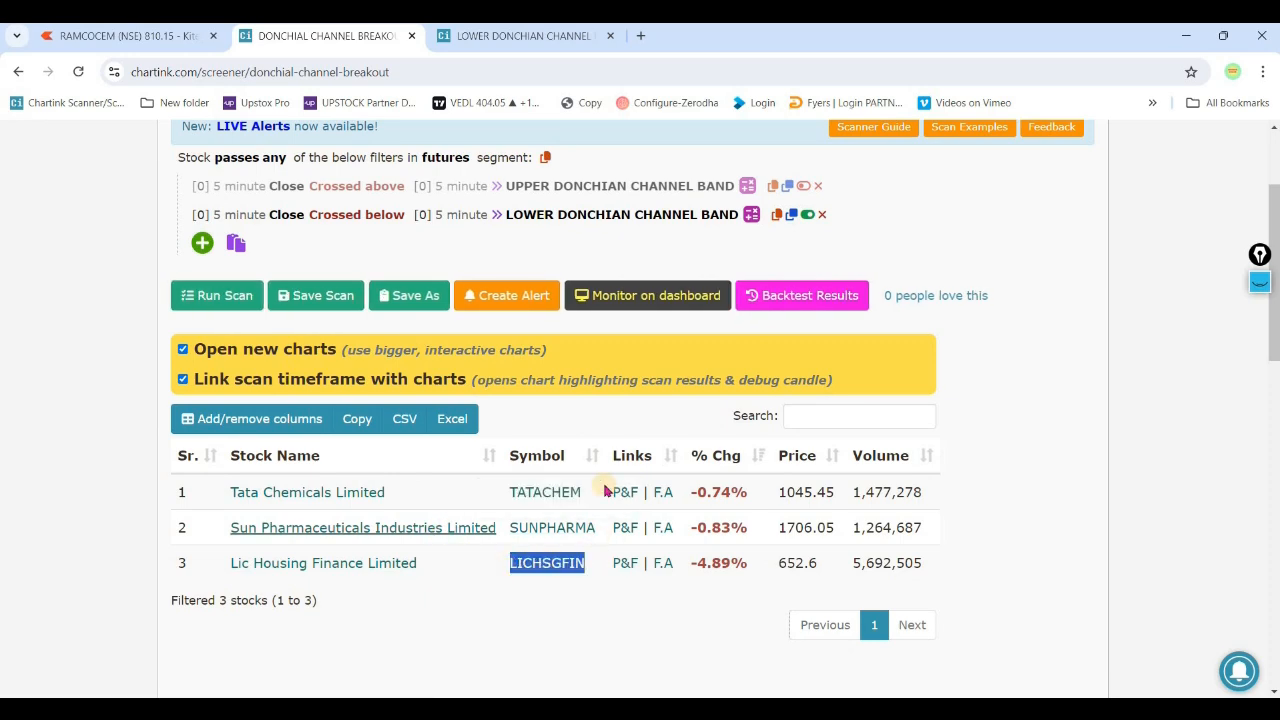
left_click(122, 45)
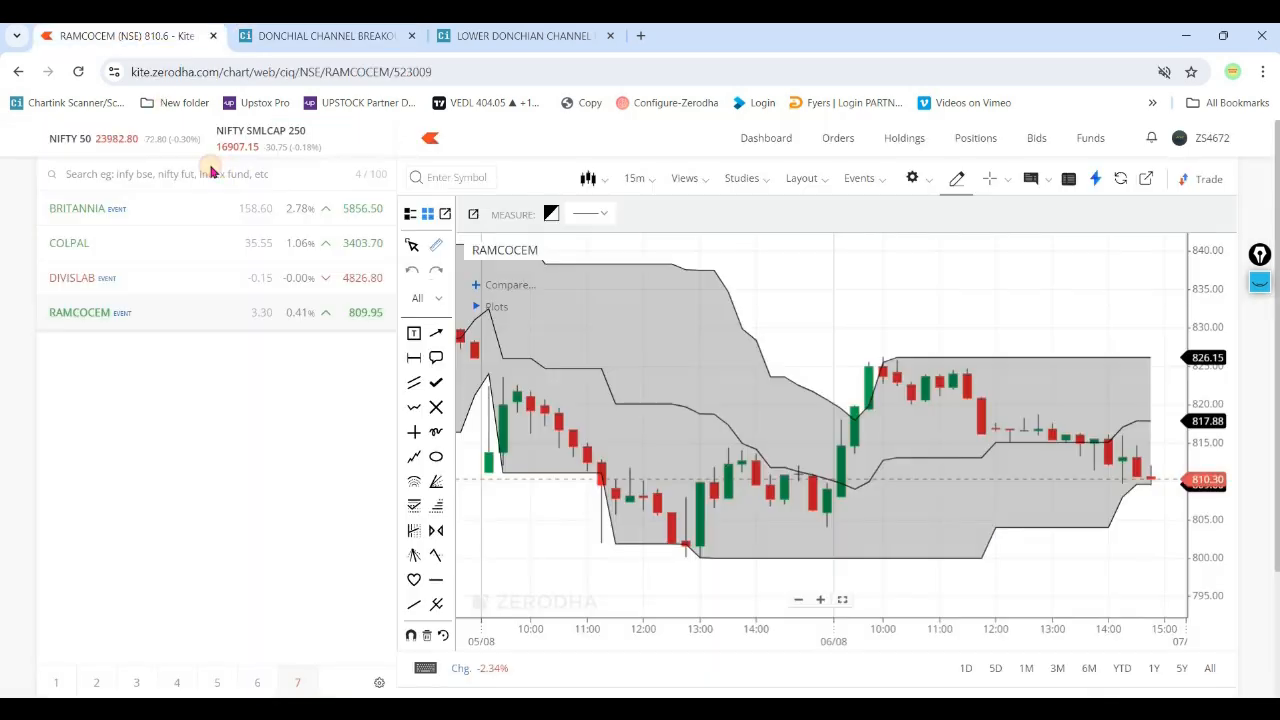
left_click(229, 170)
key("ctrl+v")
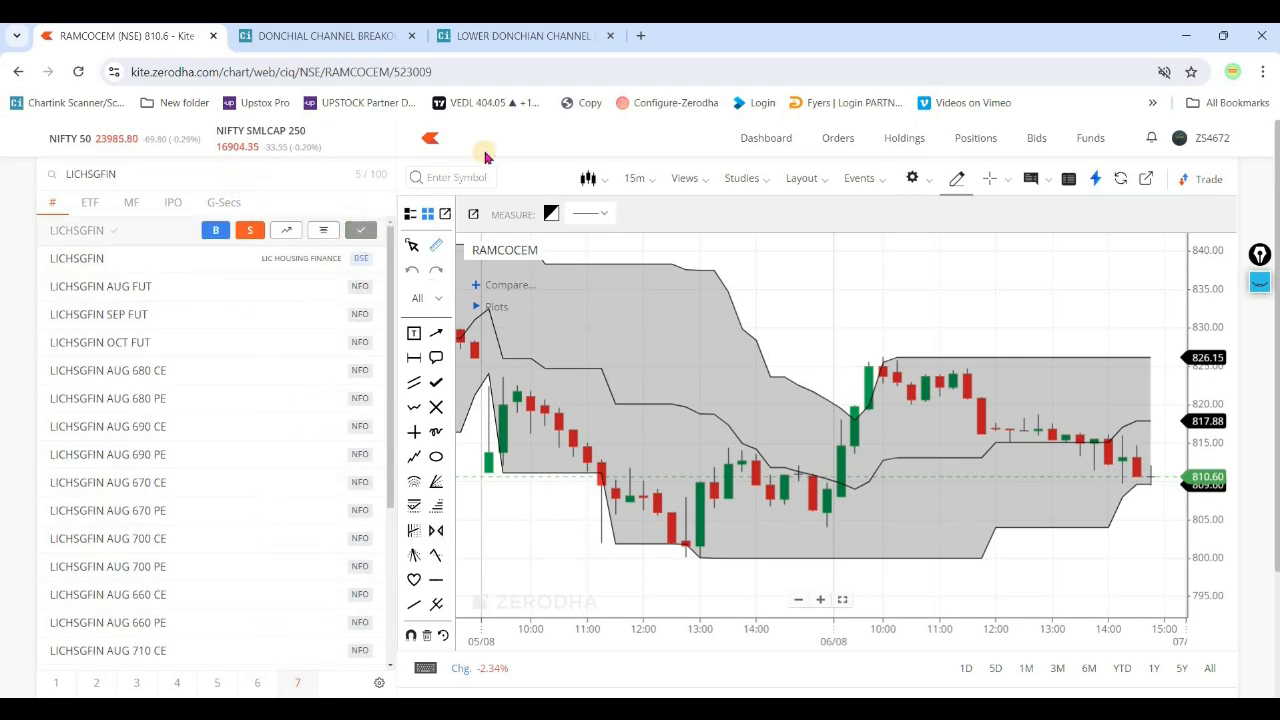
left_click(361, 232)
left_click(303, 352)
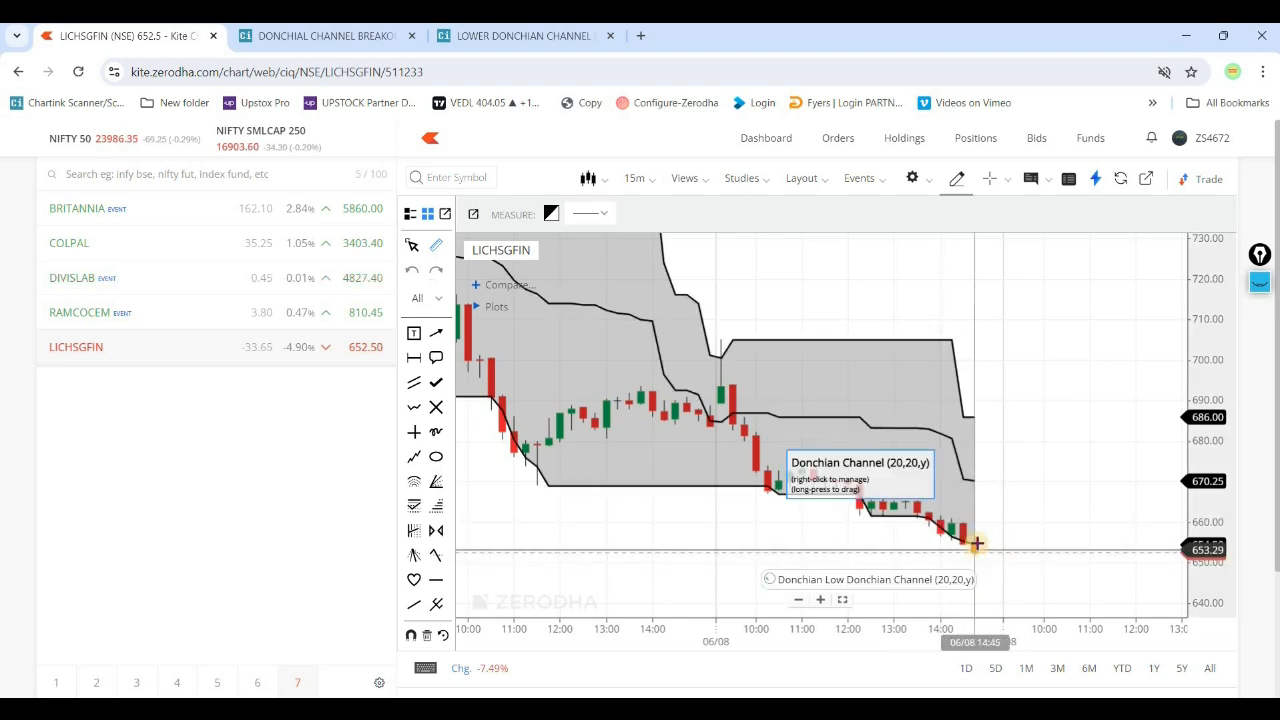
- Return to the Chartink backtest history, open the 06-08-2024 2:45 pm bar's stock list, and copy the BAJFINANCE symbol
left_click(330, 36)
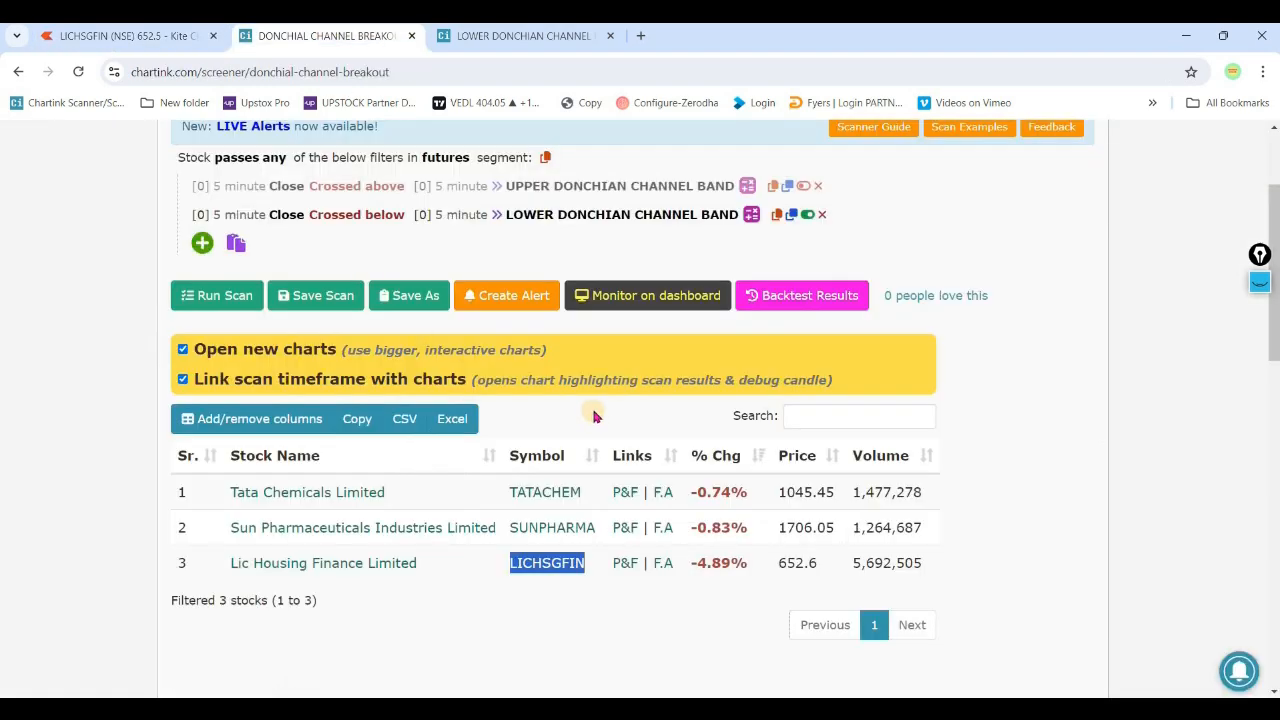
scroll(592, 410, "down", 10)
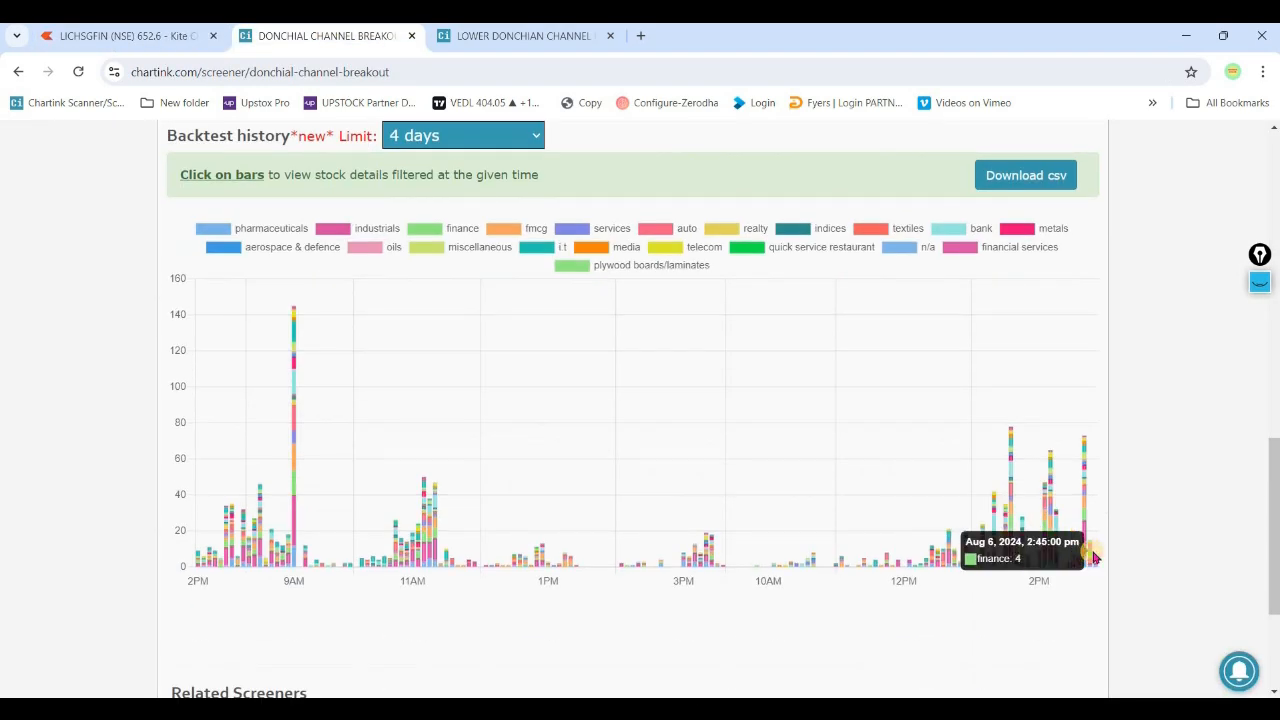
left_click(1090, 555)
left_click_drag(260, 300, 171, 300)
key("ctrl+c")
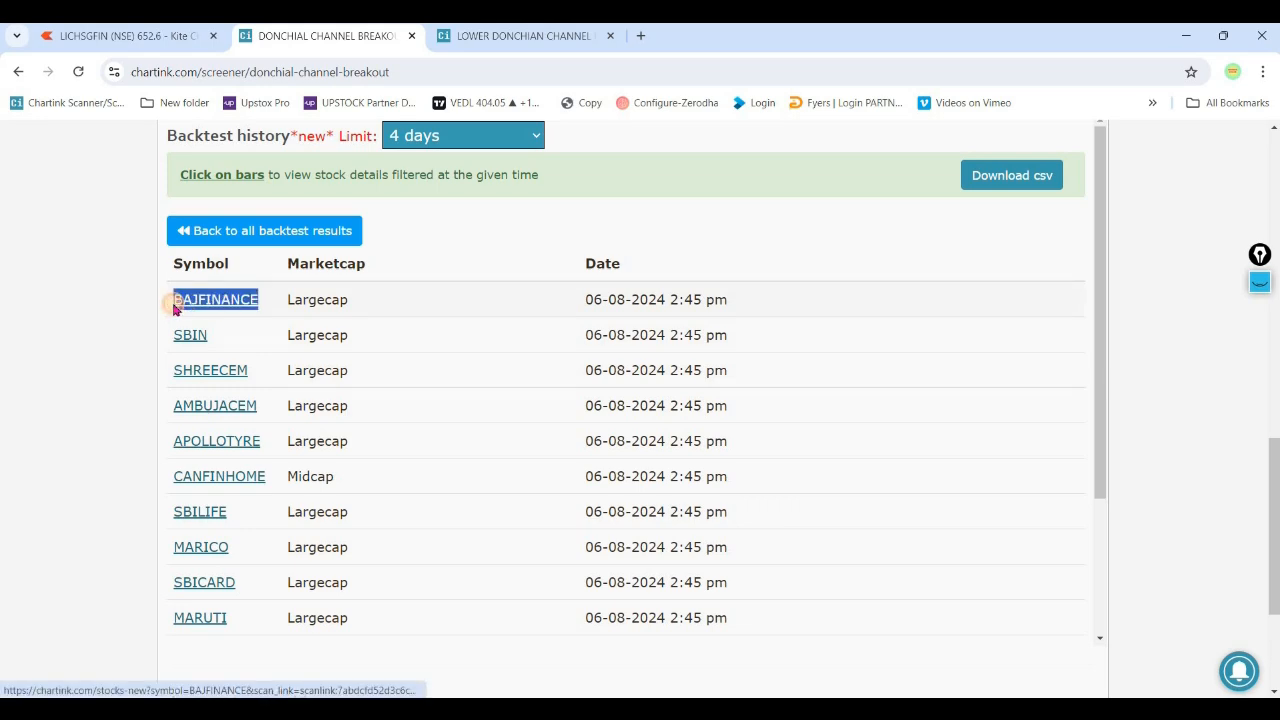
- Switch to Kite, add the NSE stock BAJFINANCE to the watchlist, and open its chart
left_click(152, 37)
left_click(206, 173)
key("ctrl+v")
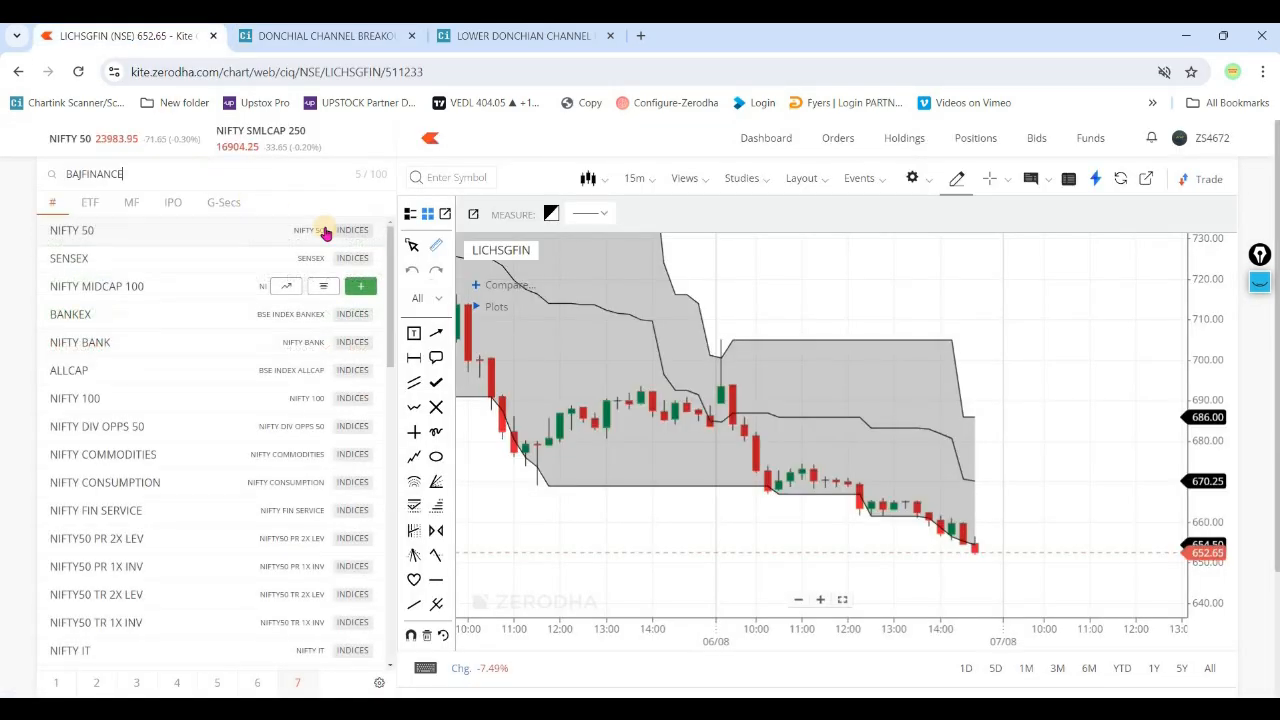
left_click(368, 230)
left_click(300, 382)
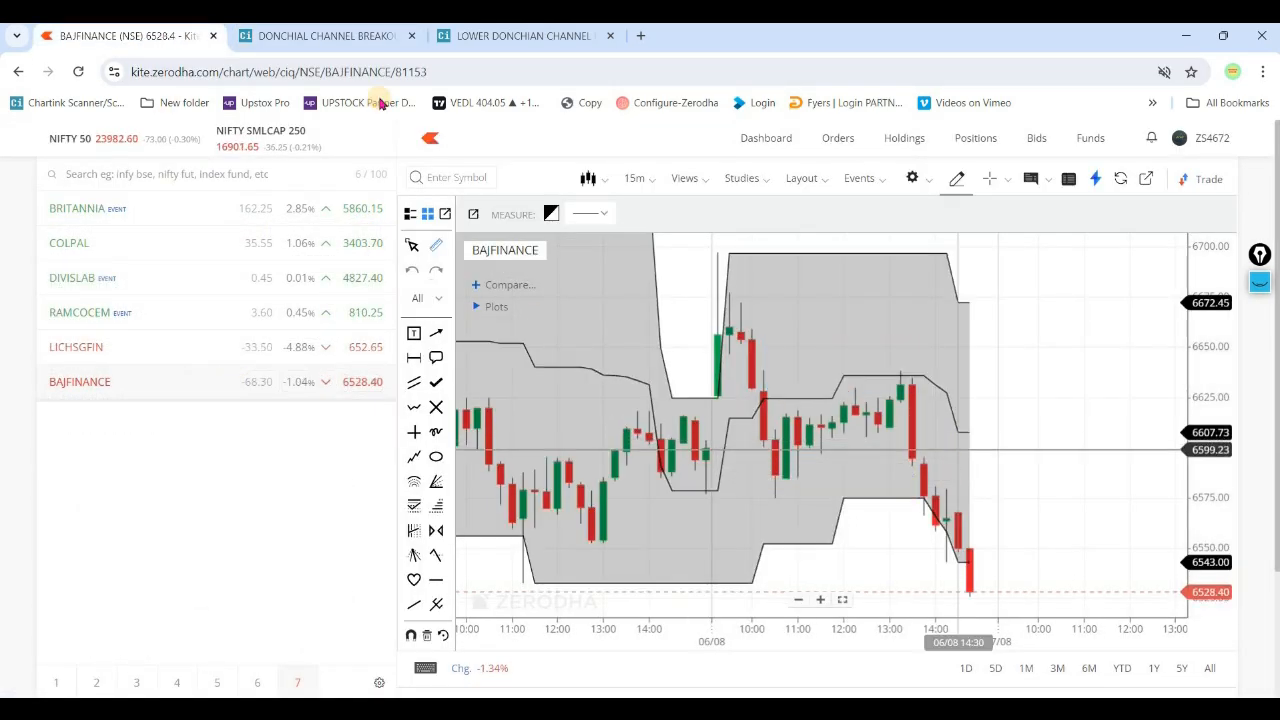
- Recheck BAJFINANCE's signal time in the Chartink backtest list and set its Kite chart to the 5 Min interval
left_click(350, 36)
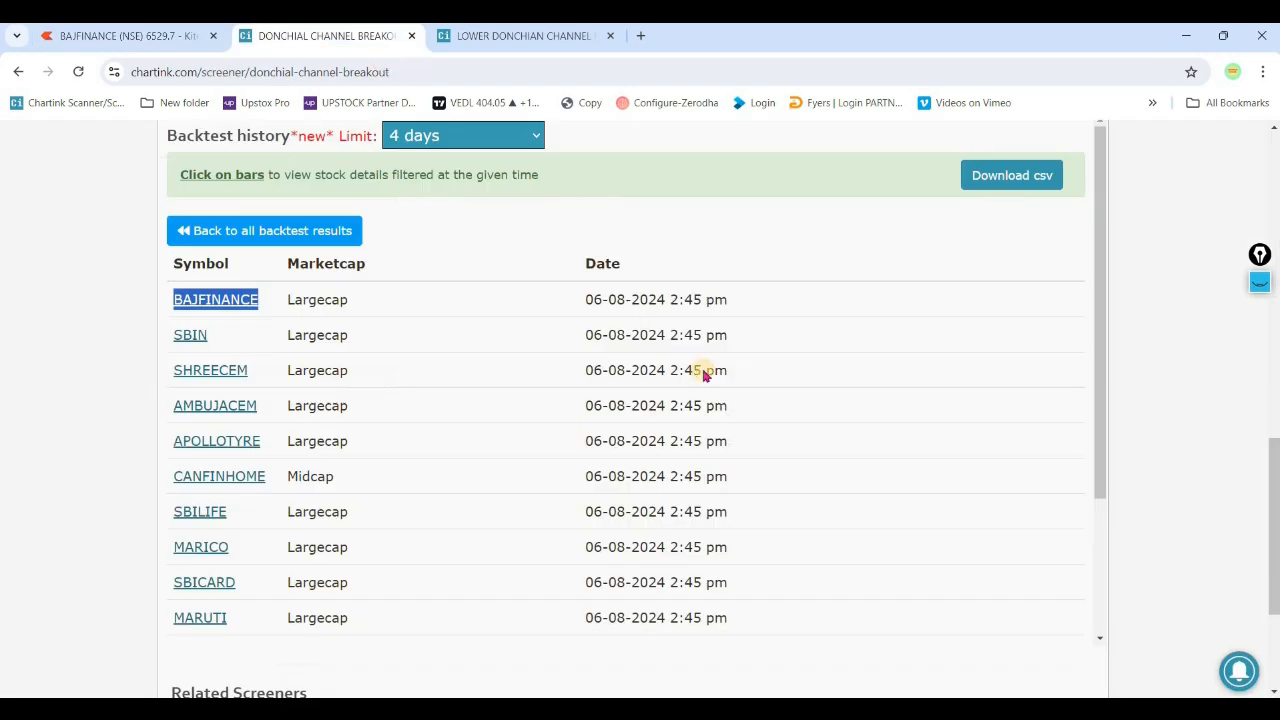
left_click(152, 37)
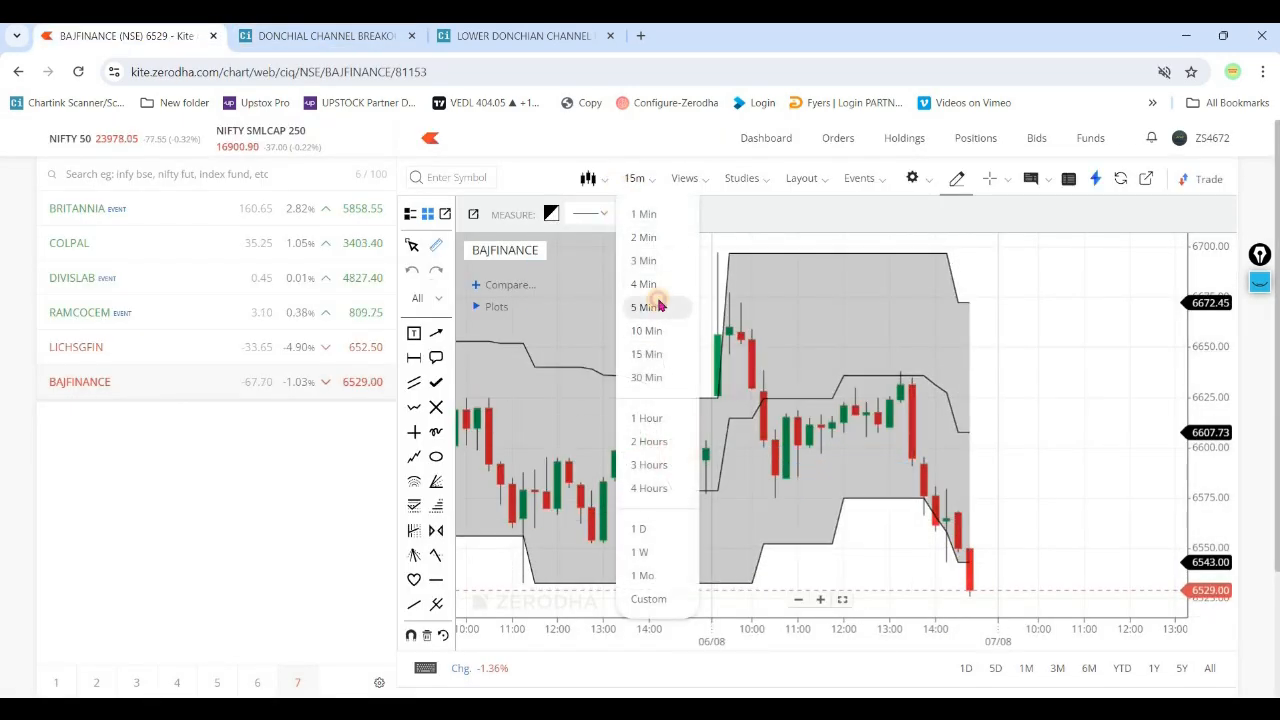
left_click(658, 302)
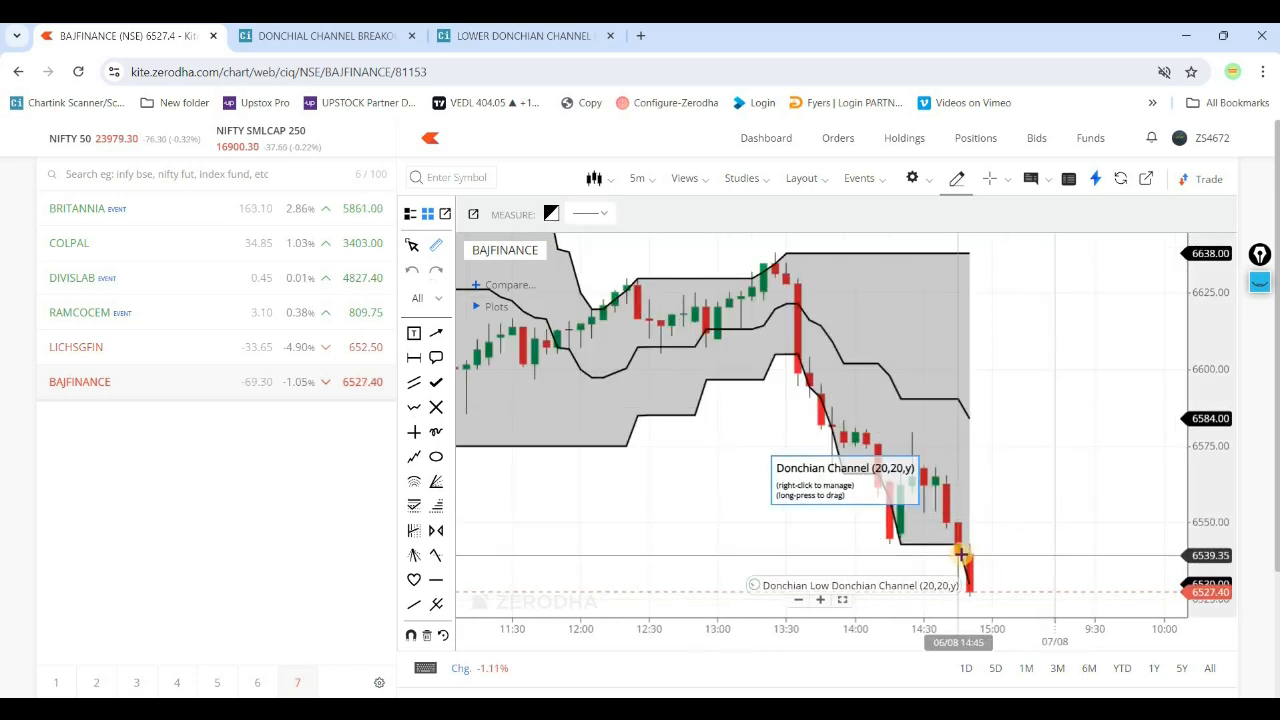
- Examine the lower Donchian Channel band breakdown on the BAJFINANCE 5-minute chart around 14:45 on 06/08
left_click_drag(961, 557, 963, 458)
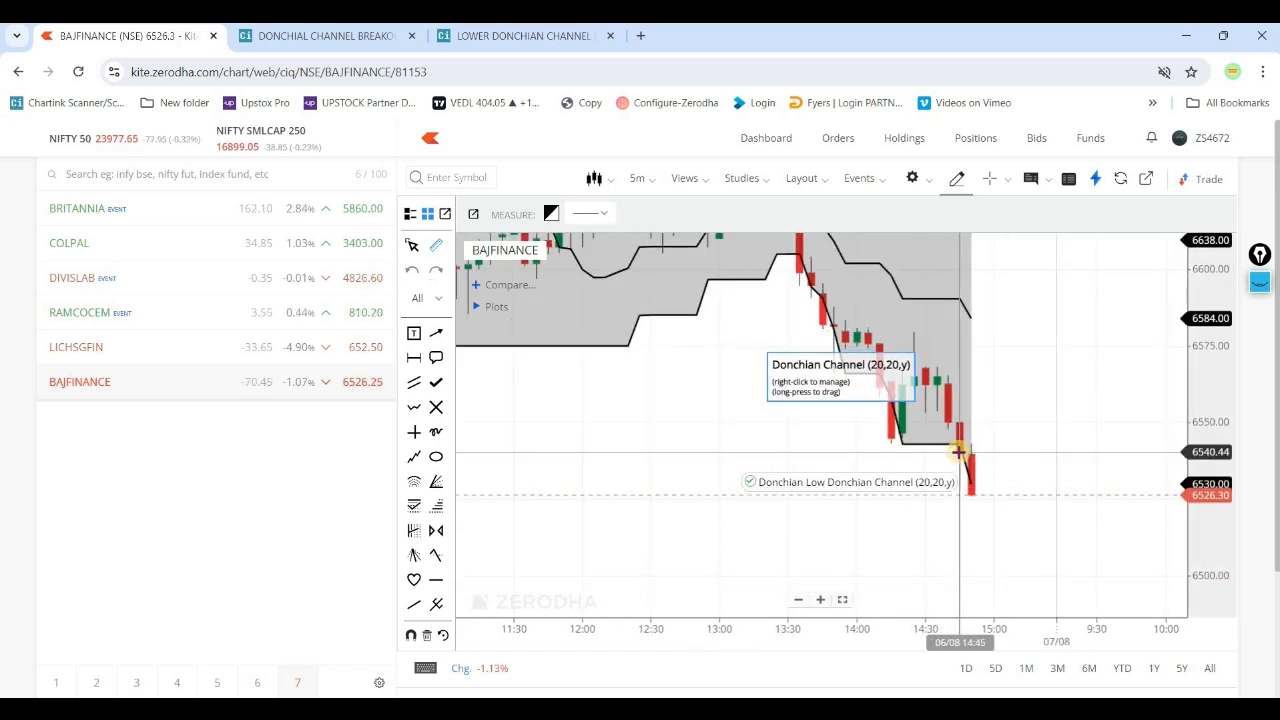
left_click_drag(1214, 376, 1214, 480)
left_click_drag(970, 340, 1000, 460)
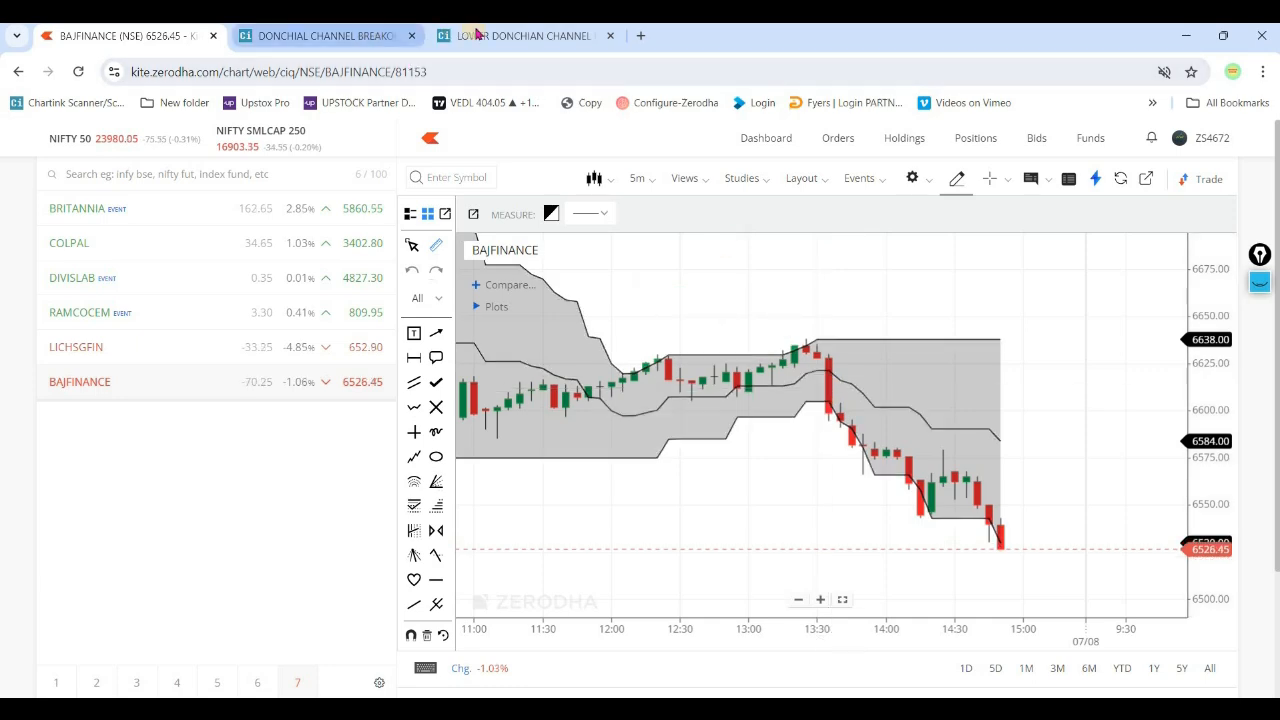
- Open the 06-08-2024 1:35 pm bar's stock list in the Chartink backtest history, find BAJFINANCE, and return to its Kite chart
left_click(380, 43)
left_click(346, 234)
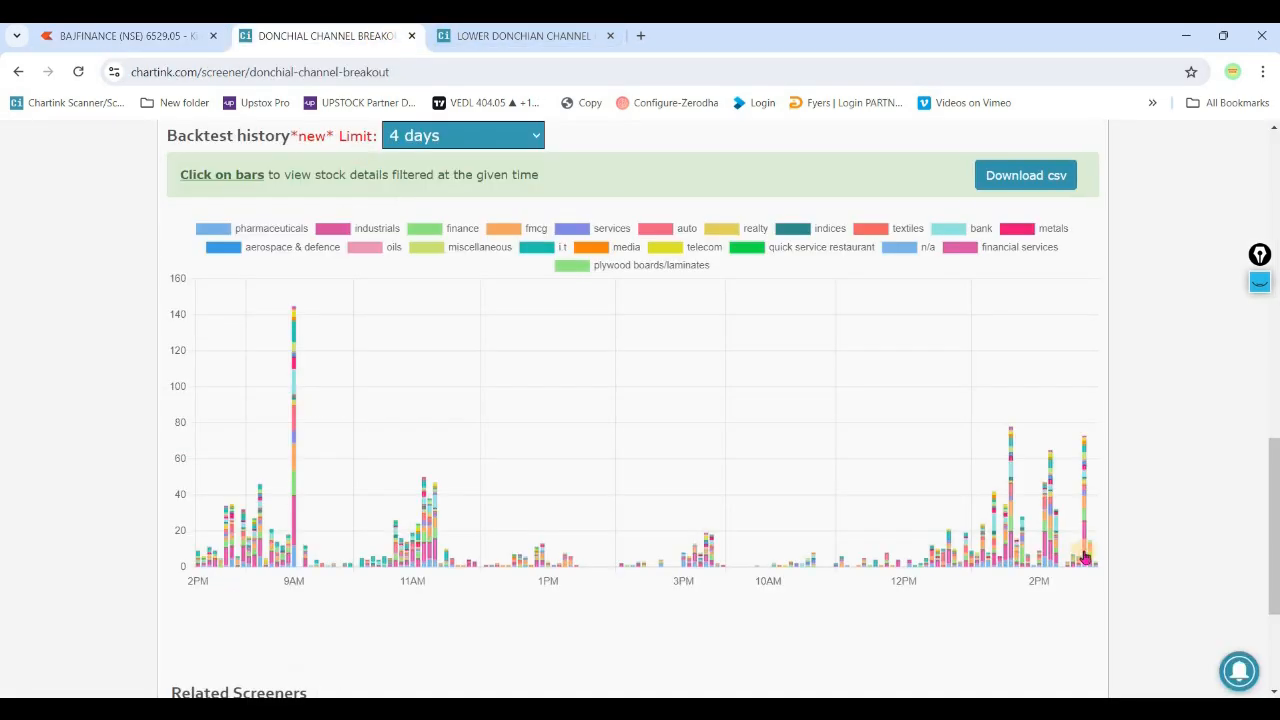
left_click(1050, 548)
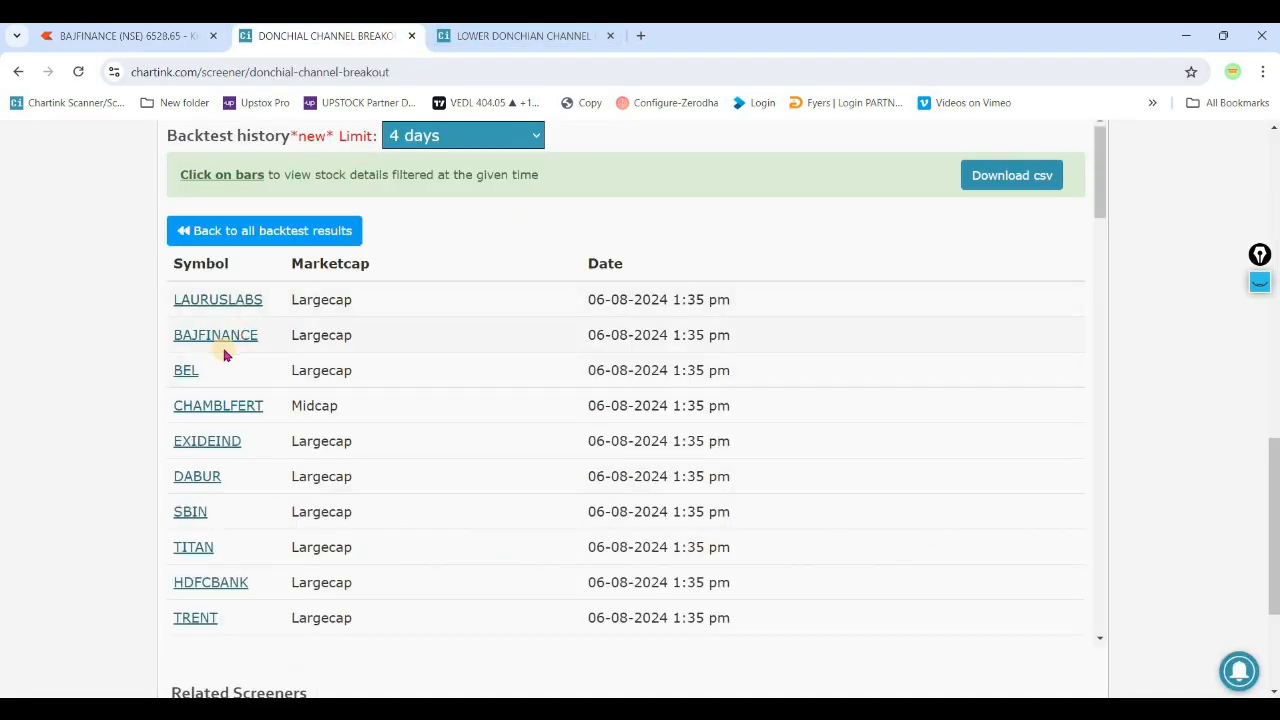
left_click(120, 36)
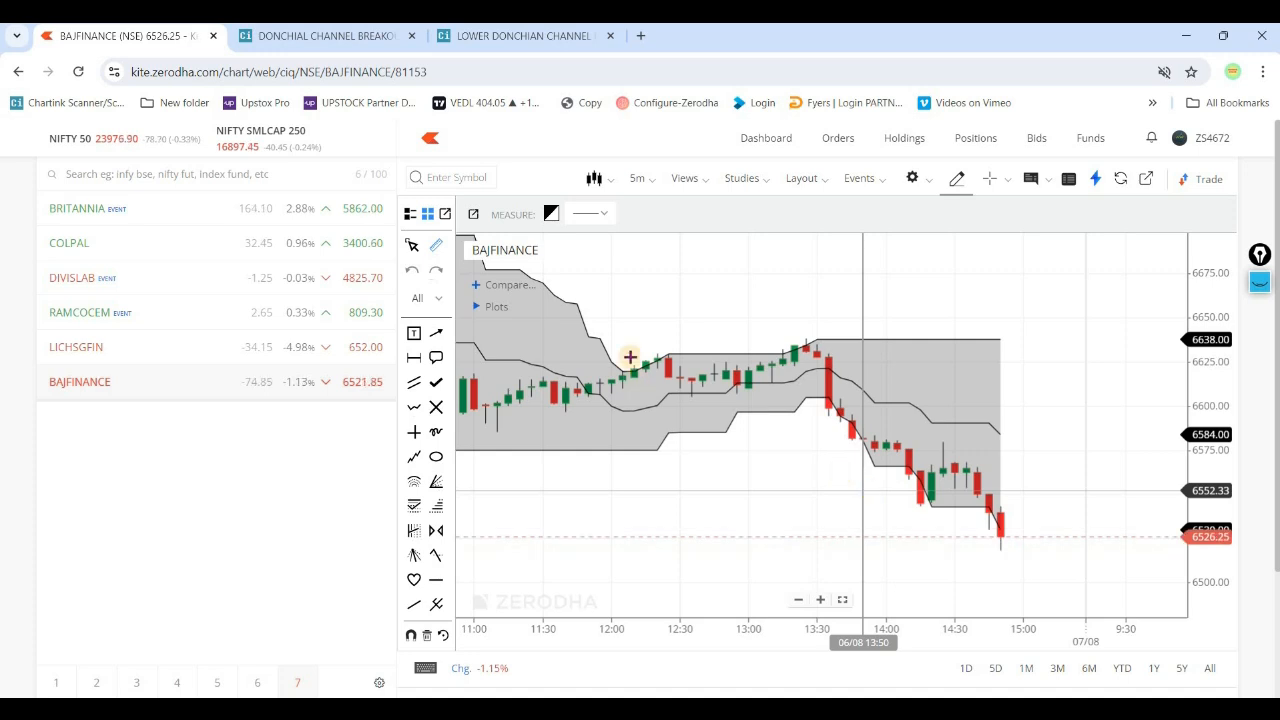
- Check the settings of the Donchian Channel study on the BAJFINANCE 5-minute chart and close them without changes
right_click(759, 349)
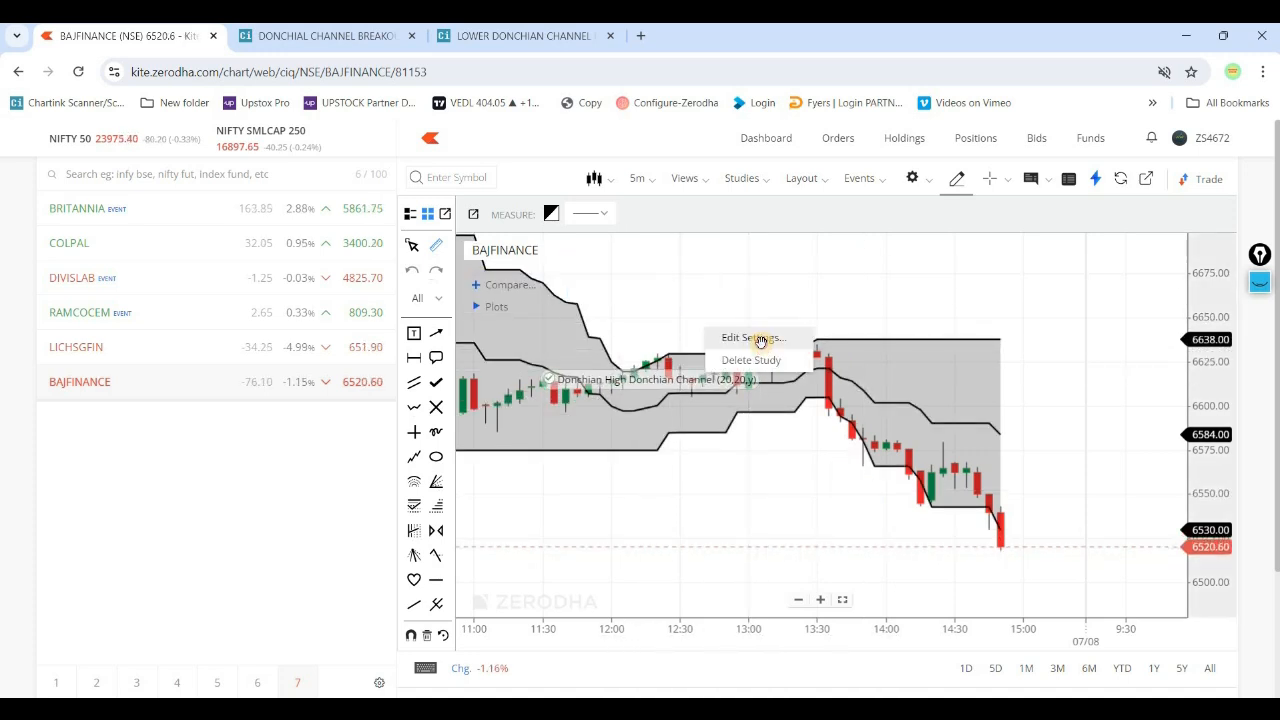
left_click(760, 338)
left_click(816, 615)
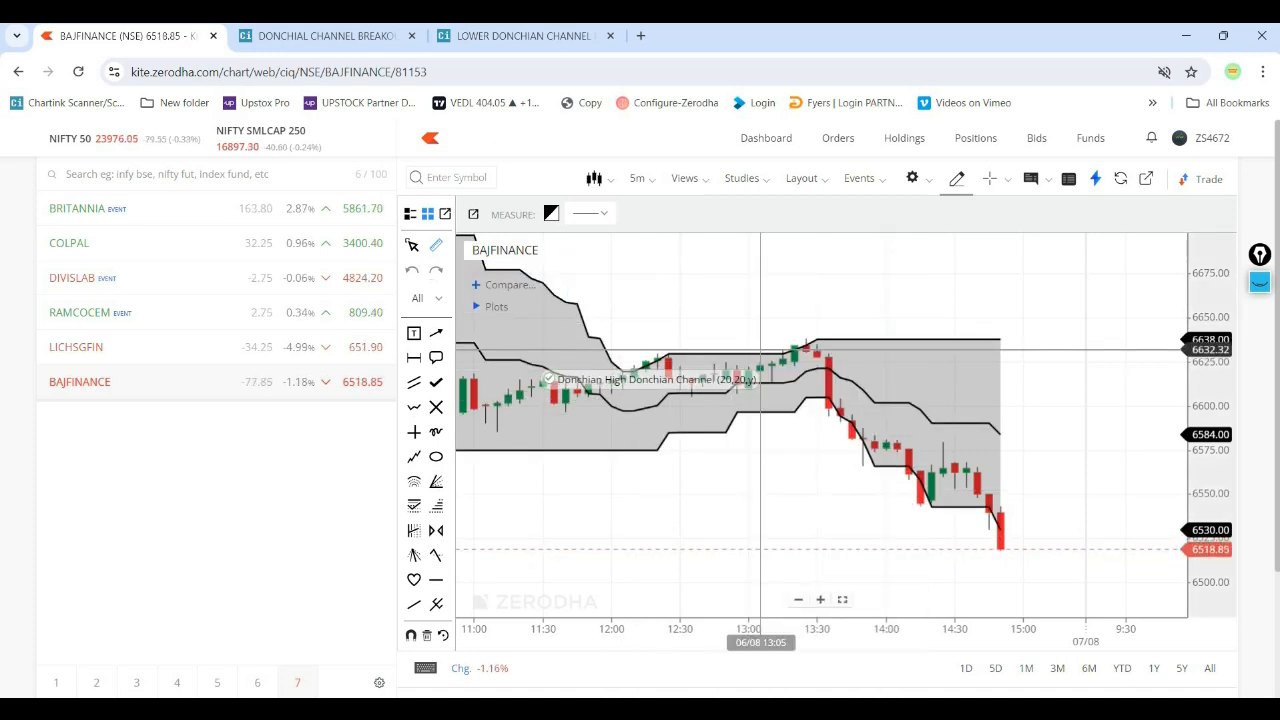
- Switch to Chartink's LOWER DONCHIAN CHANNEL BAND indicator and check the period in its Min formula, leaving it as is
left_click(300, 36)
left_click(530, 50)
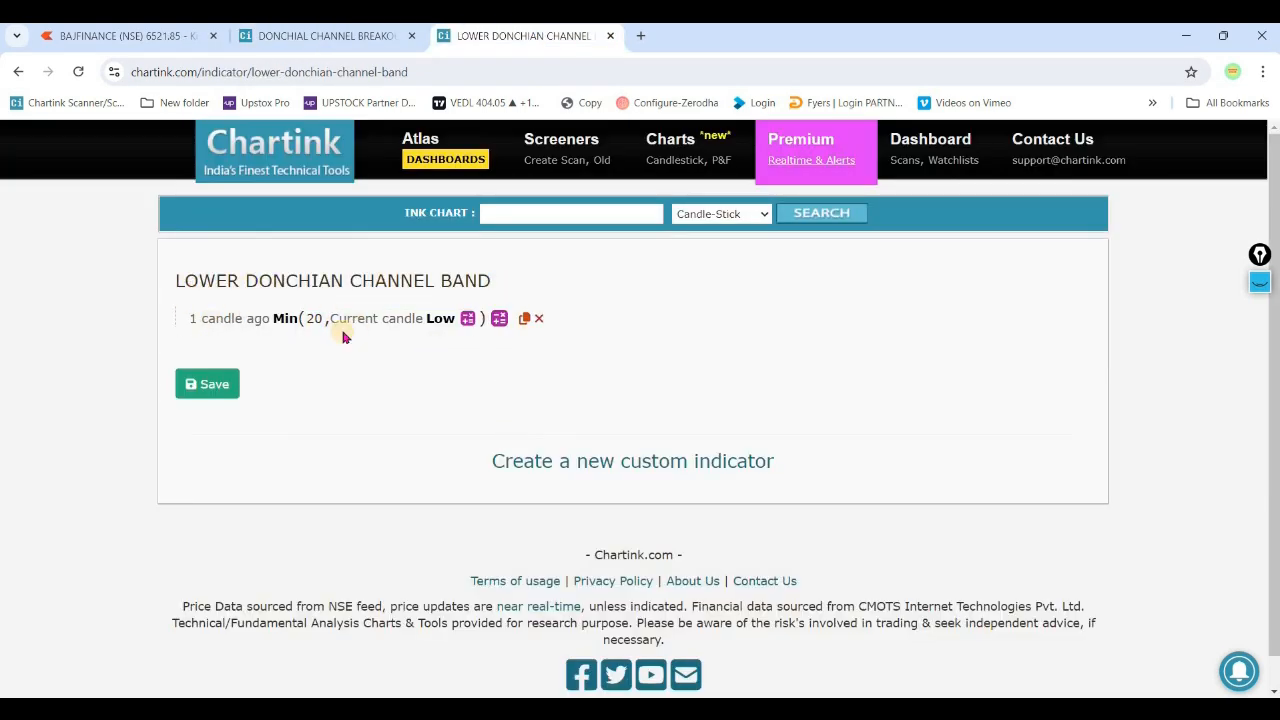
left_click(314, 320)
left_click_drag(320, 317, 357, 323)
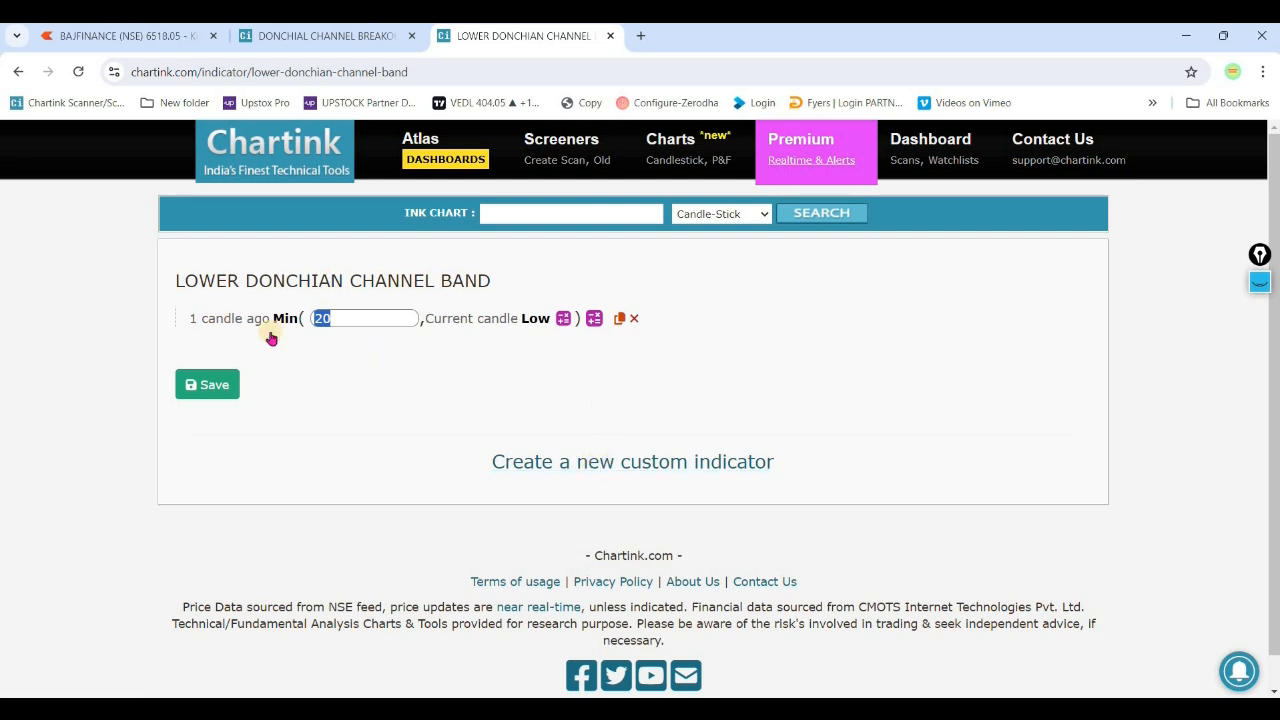
left_click(395, 342)
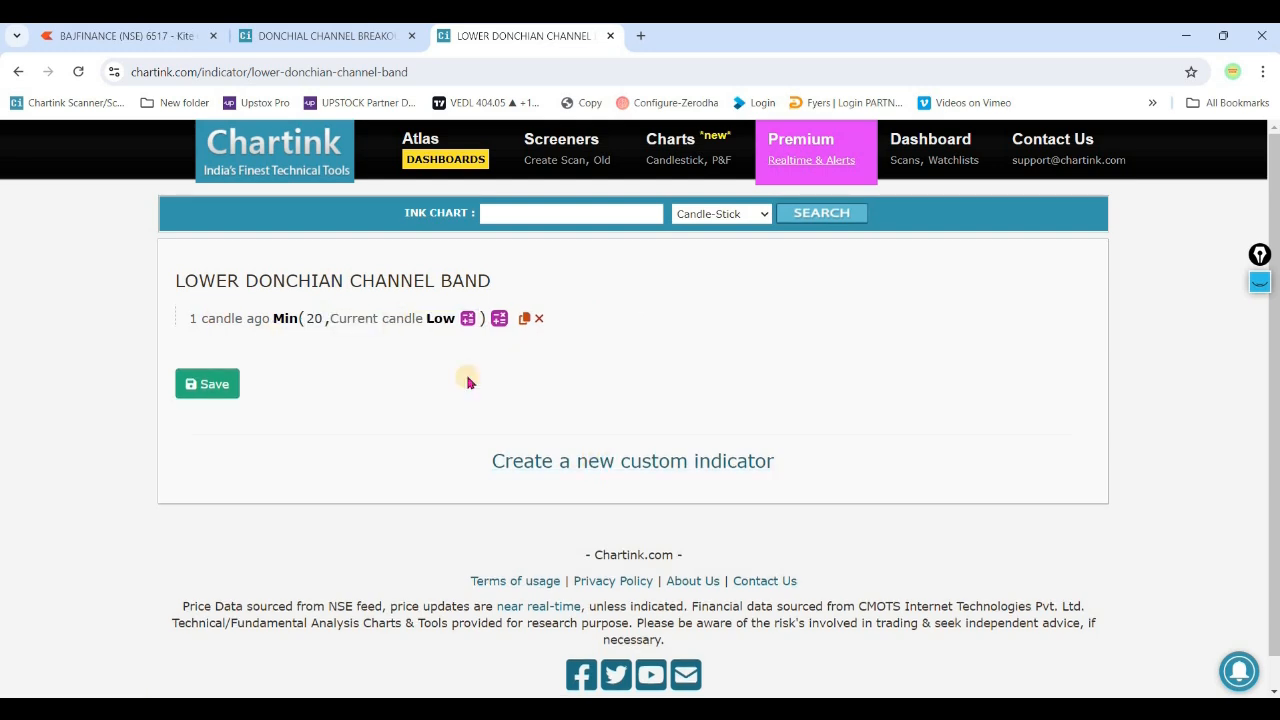
- Recheck the BAJFINANCE chart in Kite over a wider time range, and return to the filters of the DONCHIAL CHANNEL BREAKOUT screener in Chartink
key("ctrl+shift+Tab")
scroll(507, 362, "up", 15)
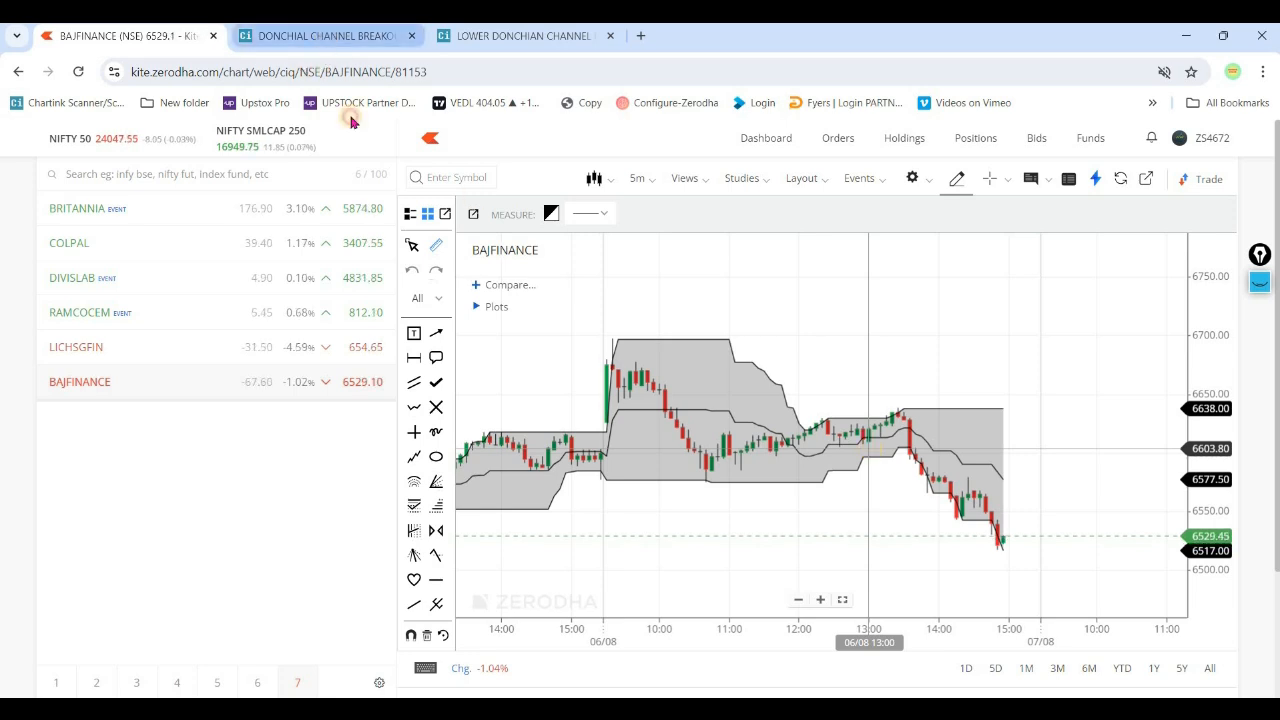
left_click(322, 38)
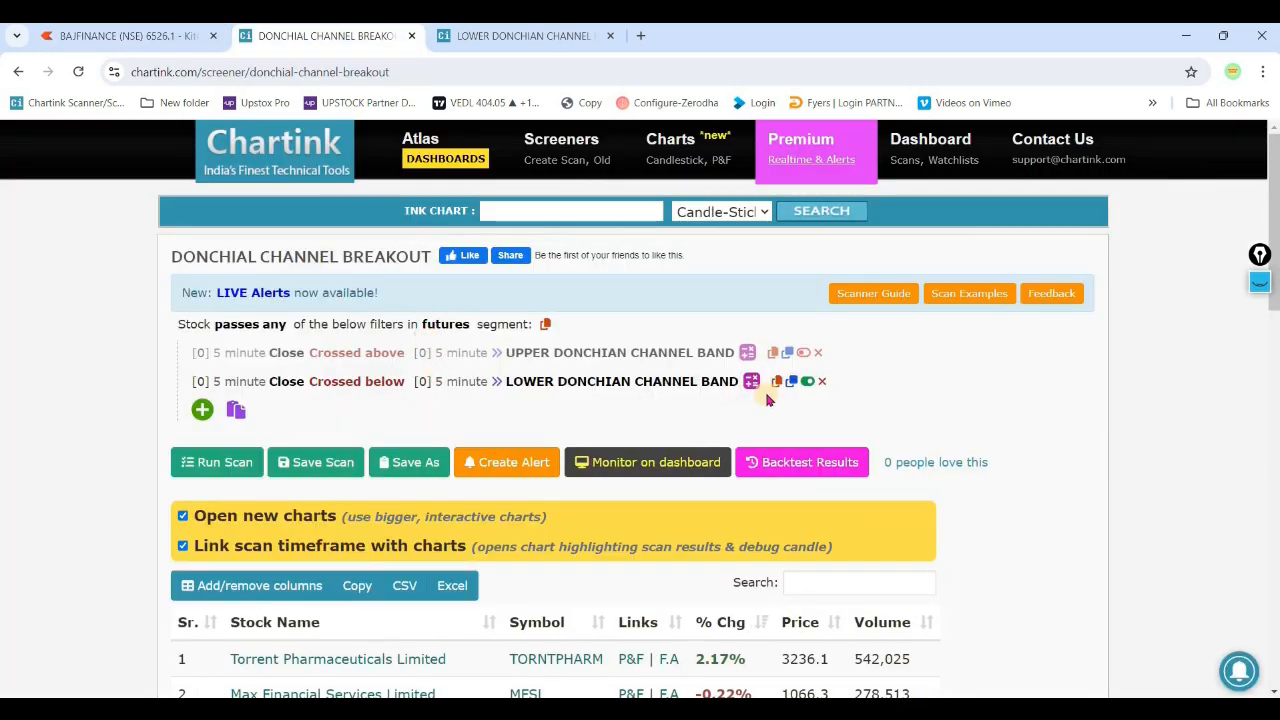